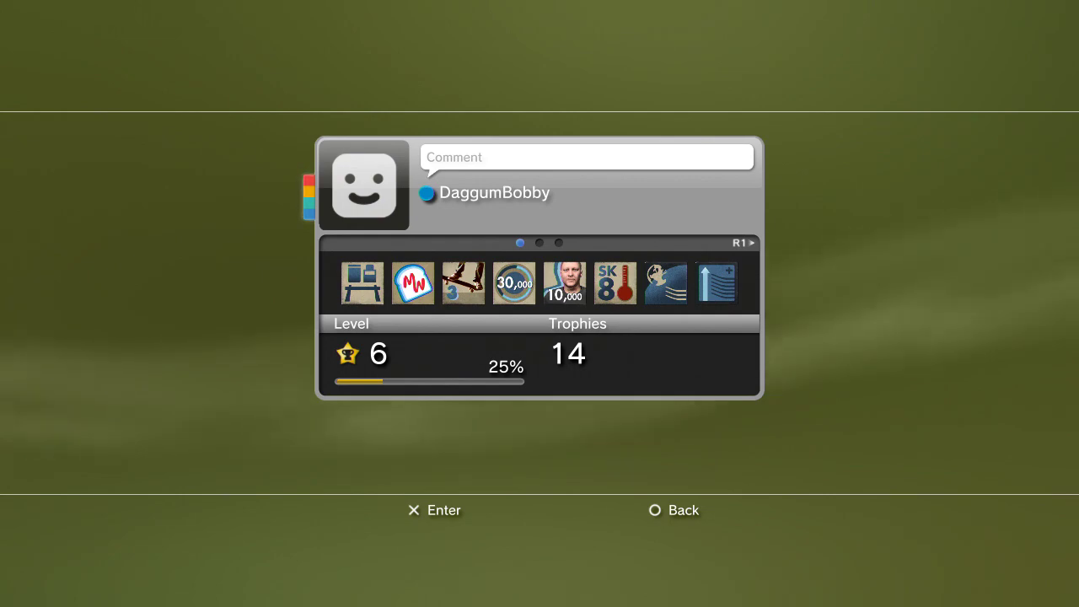
Close the profile card and sign out of PlayStation Network from Account Management
key("Escape")
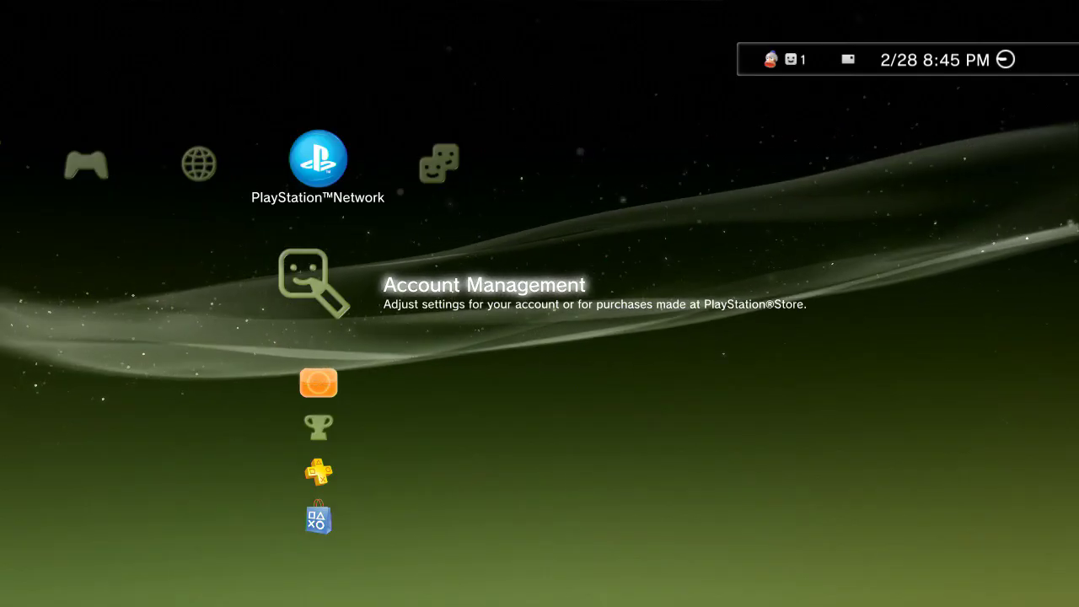
key("Menu")
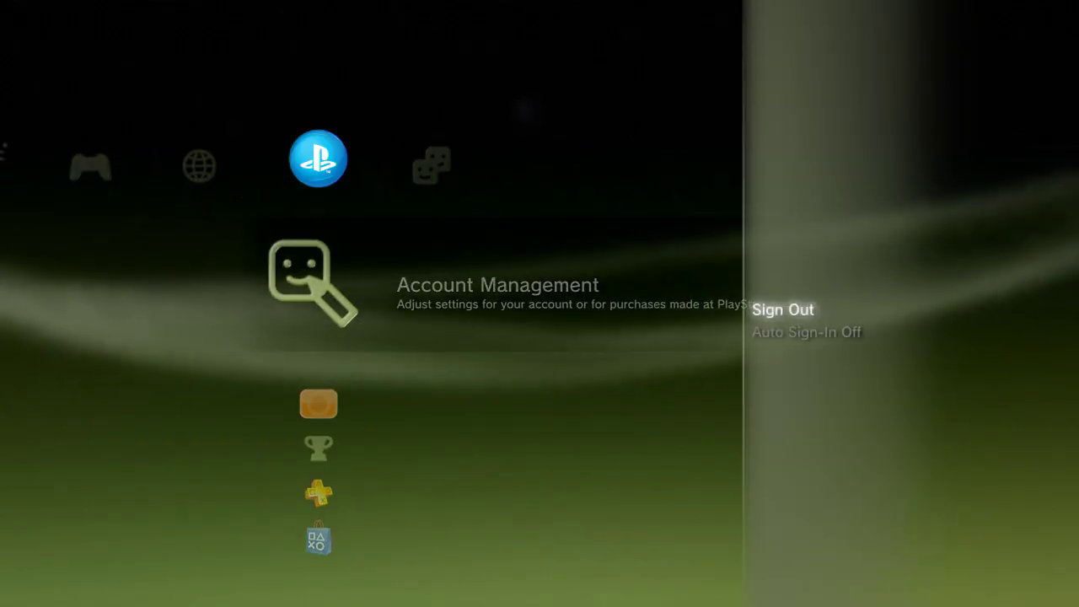
key("Return")
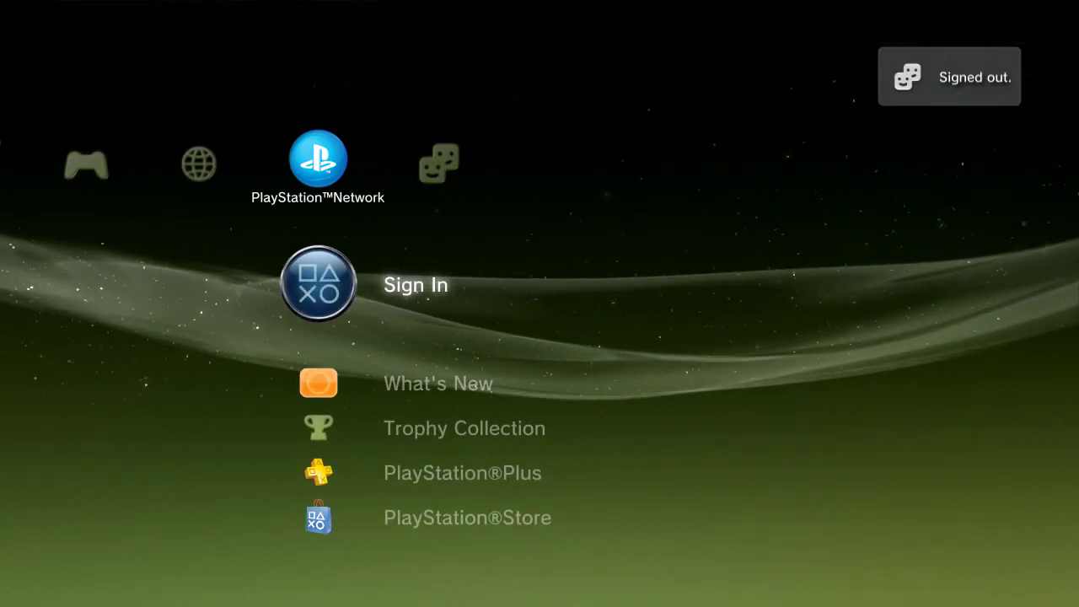
Open the Saved Data Utility (PS3) in the Game category
key("Left")
key("Left")
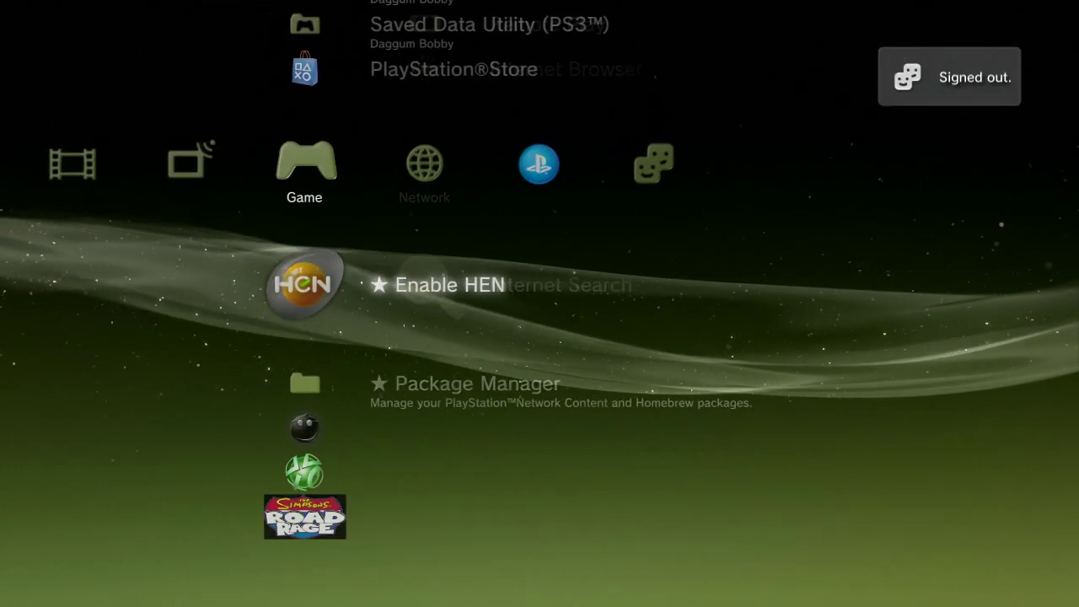
key("Up")
key("Up")
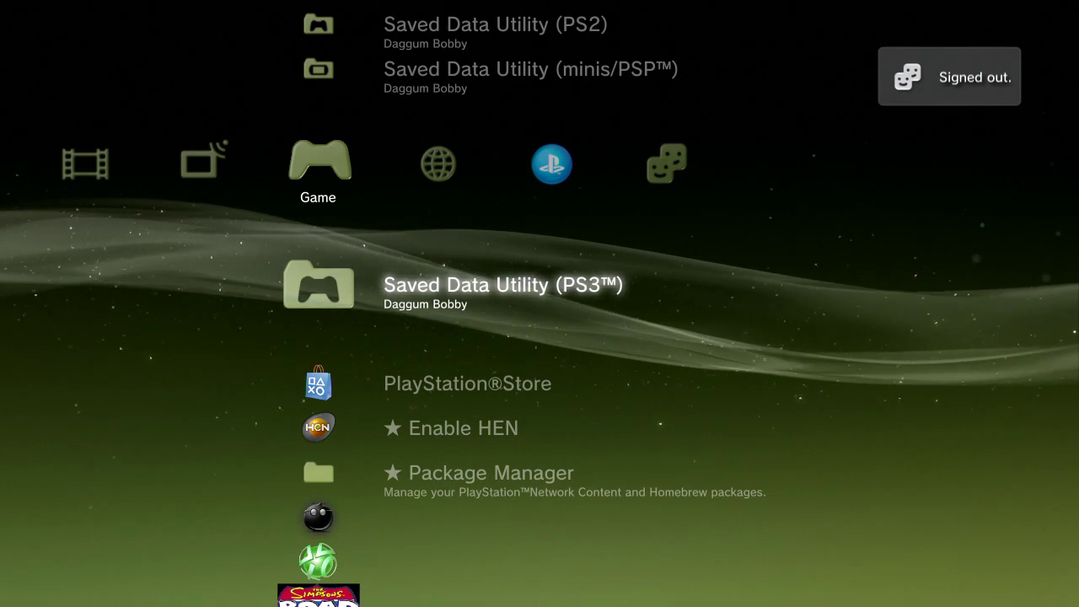
key("Return")
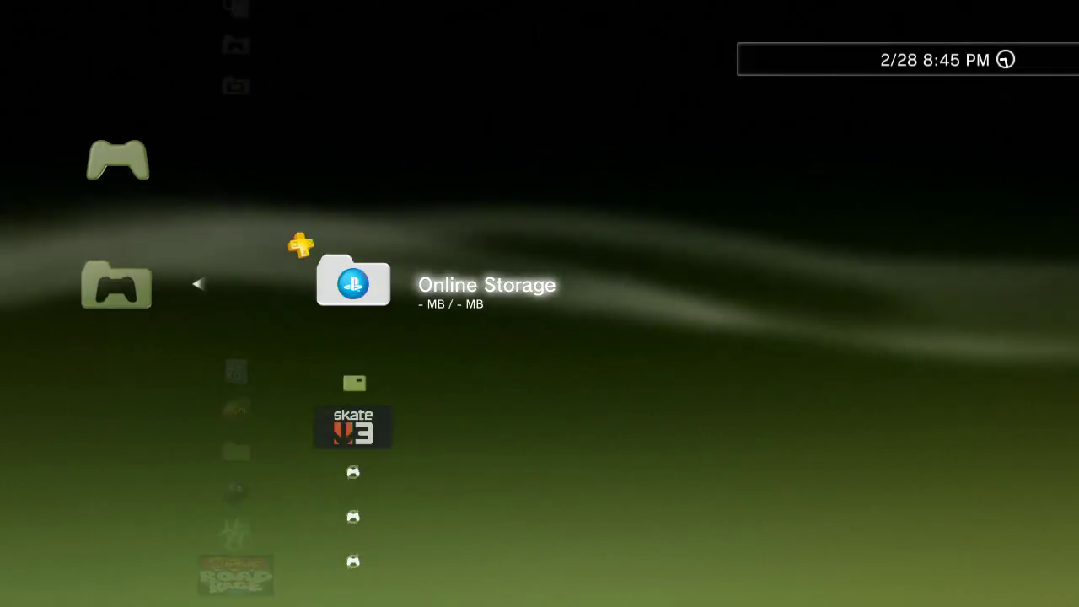
Copy The Simpsons Game saved data to USB Device (Cruzer) and leave the copy screen
key("Down")
key("Down")
key("Down")
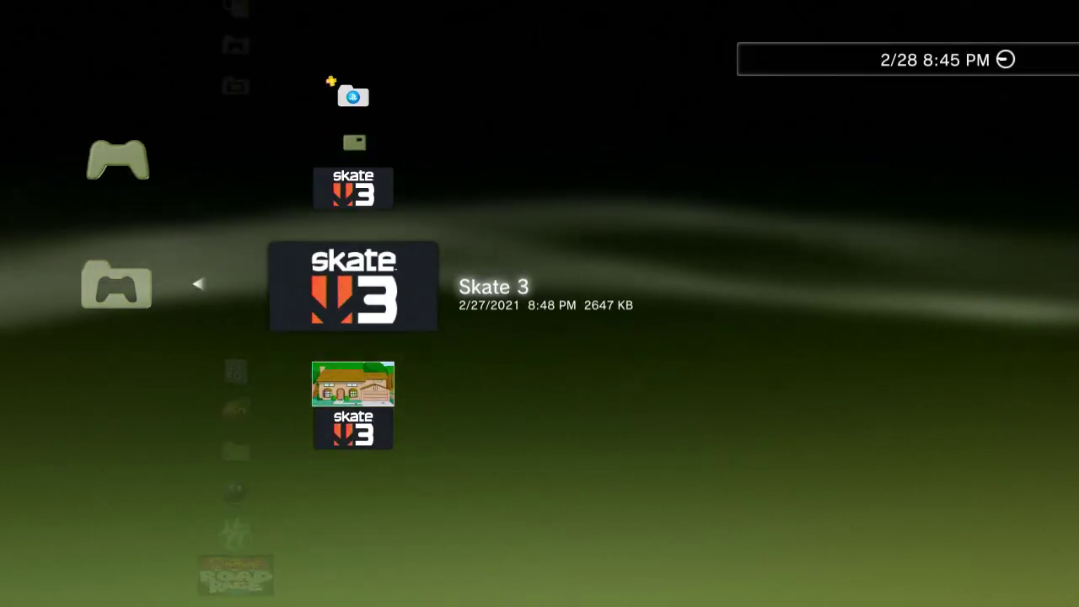
key("Down")
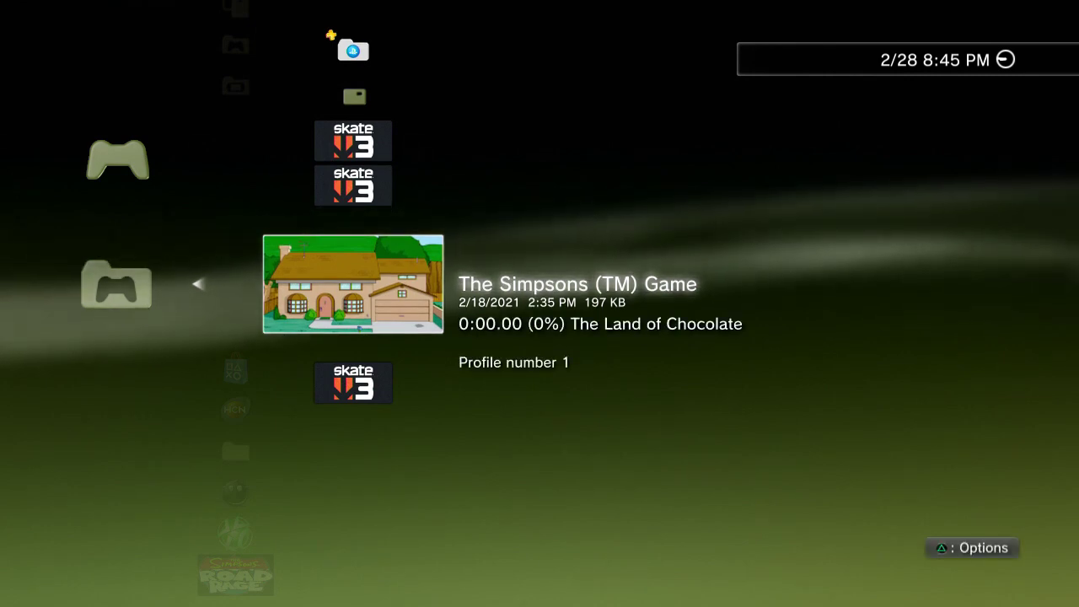
key("Menu")
key("Return")
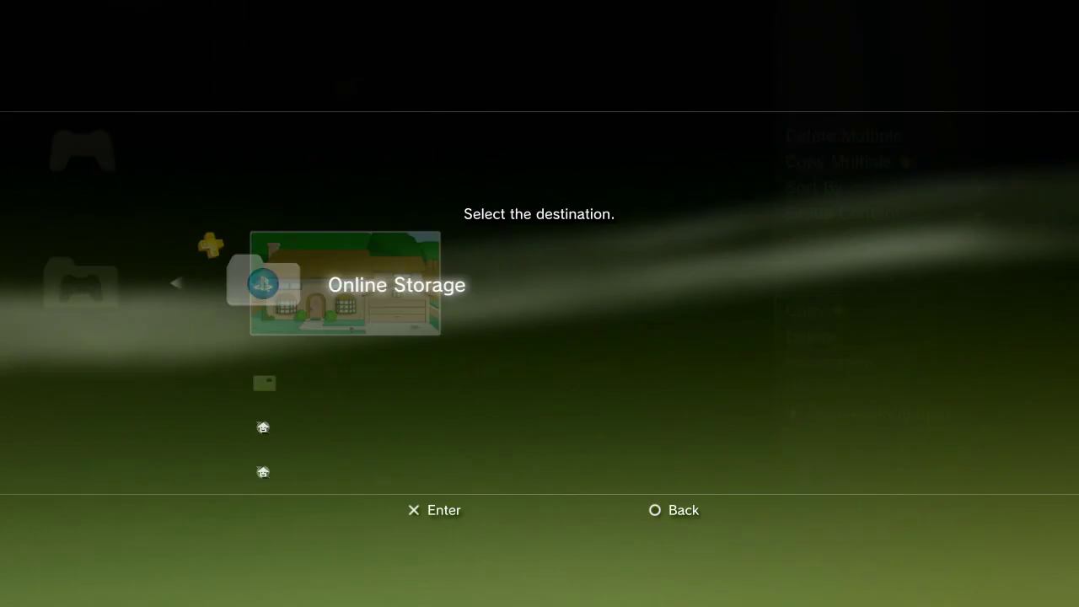
key("Down")
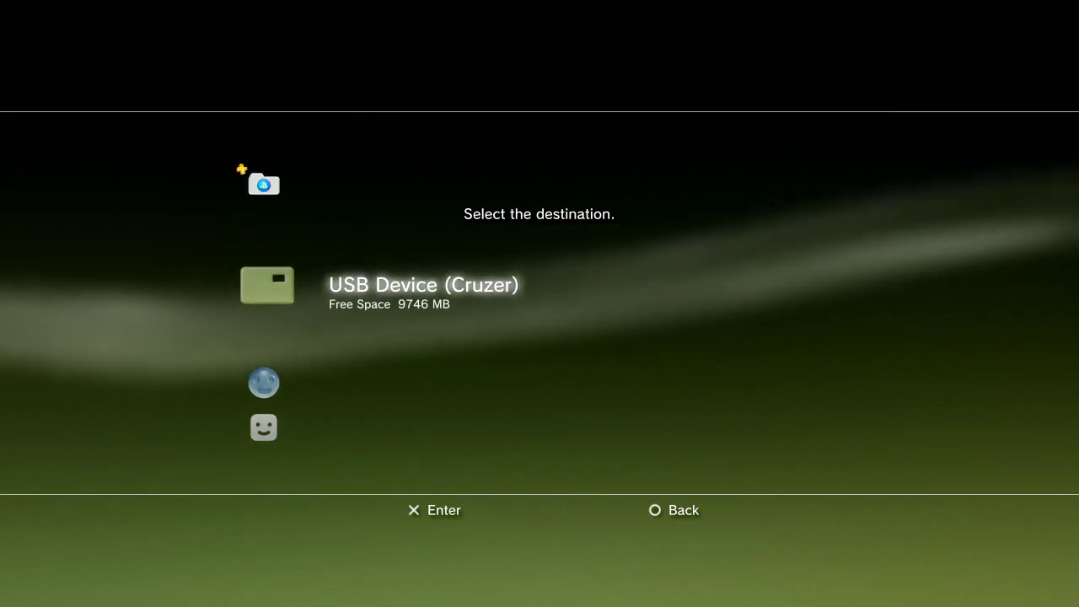
key("Return")
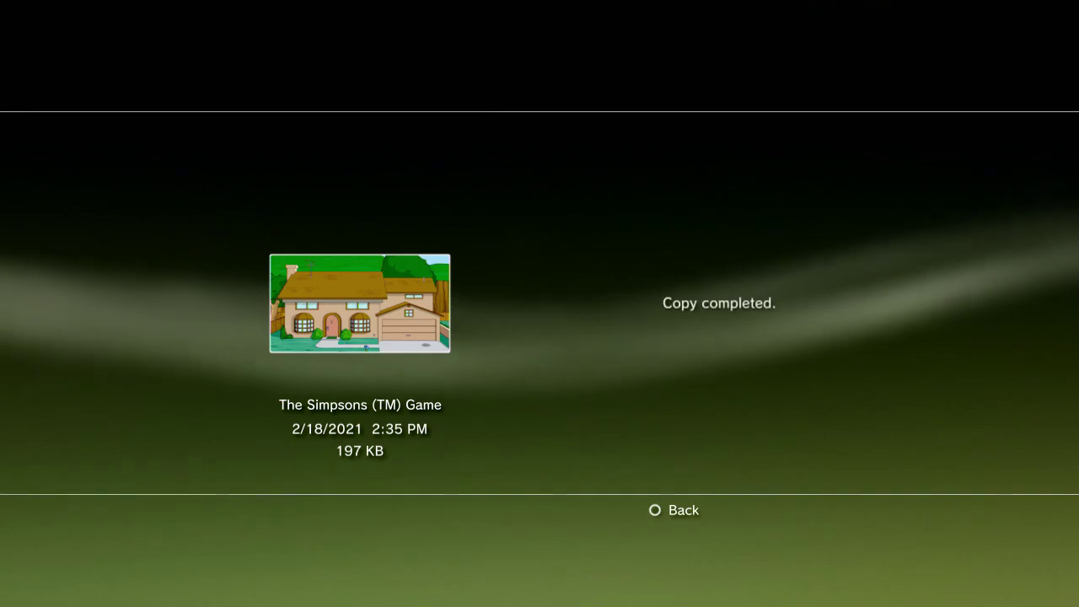
key("Escape")
key("Escape")
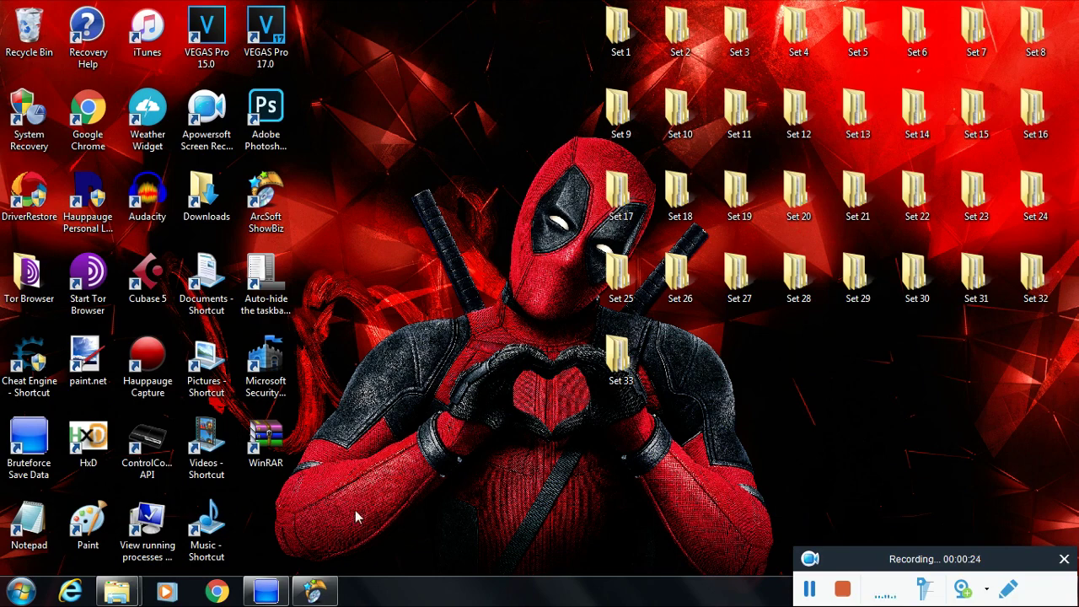
On the Windows PC, create a desktop folder named after the PS3 profile and open it
right_click(272, 518)
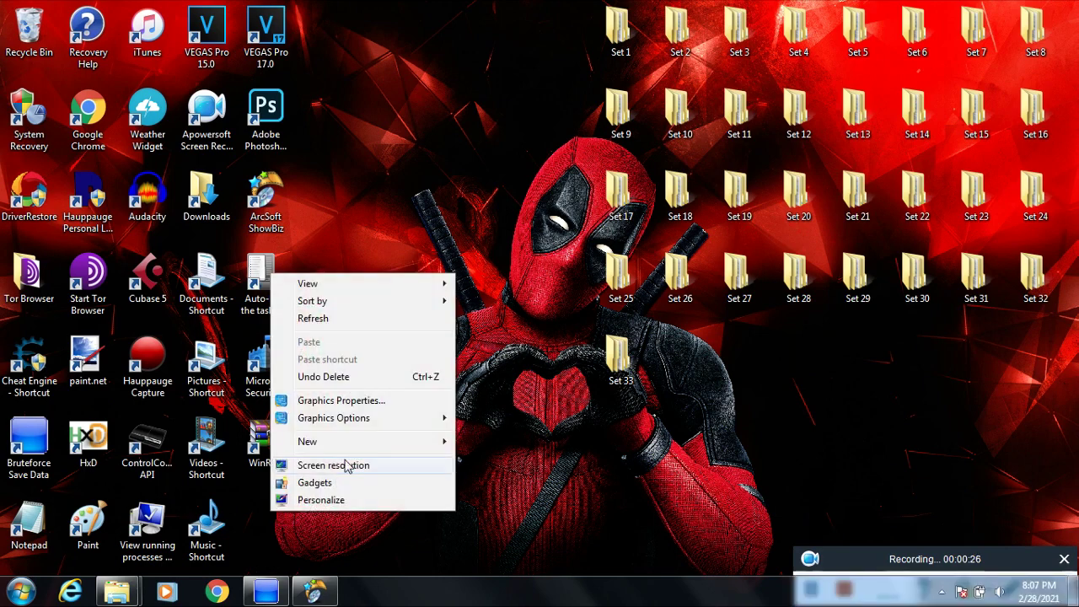
mouse_move(430, 453)
left_click(491, 441)
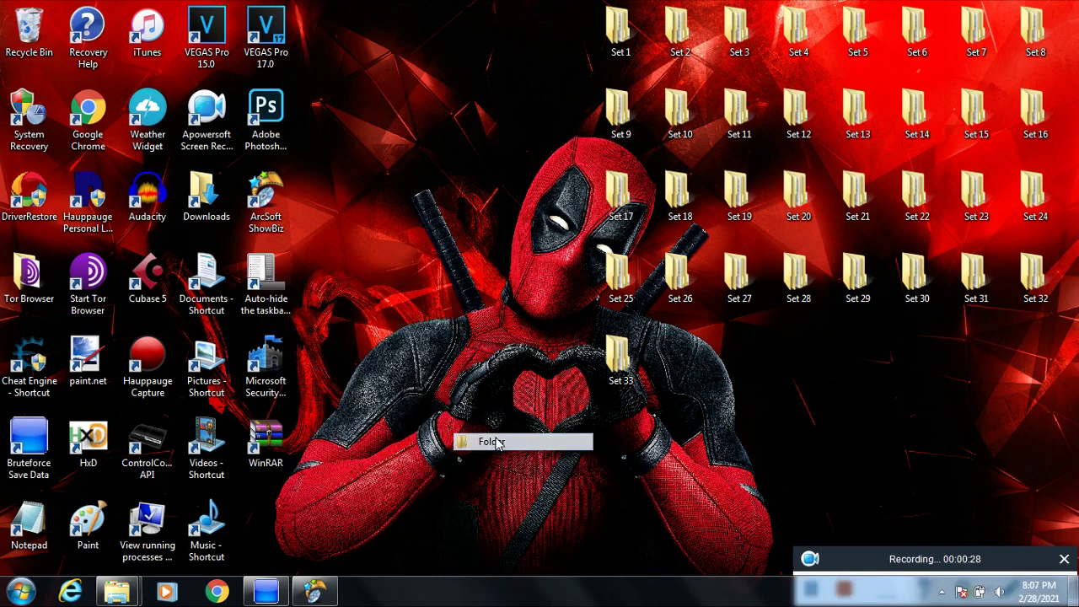
type("Daggu")
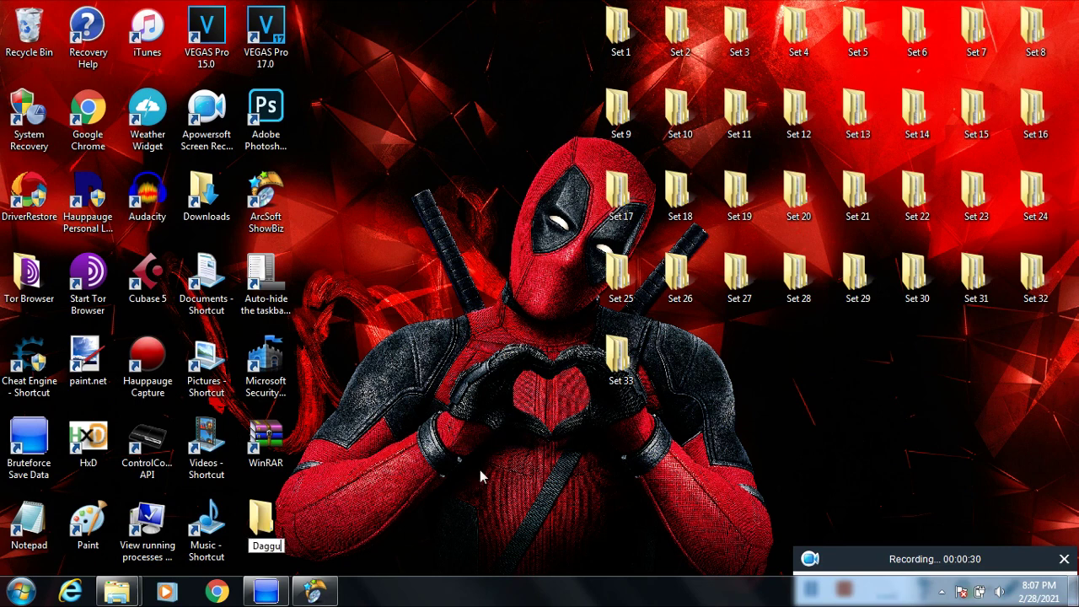
type("m bobby")
key("Return")
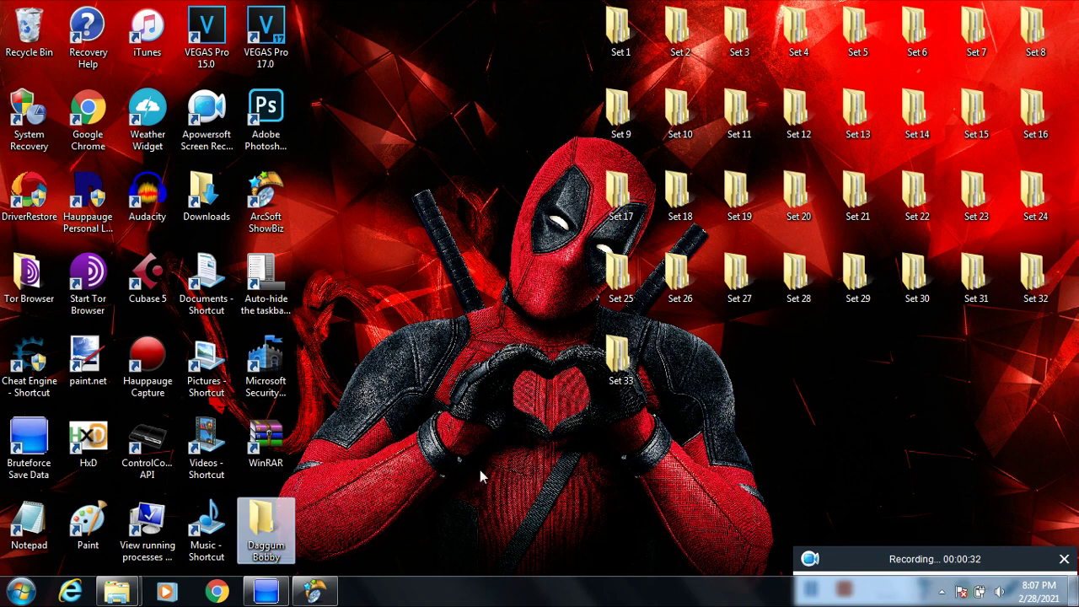
double_click(269, 537)
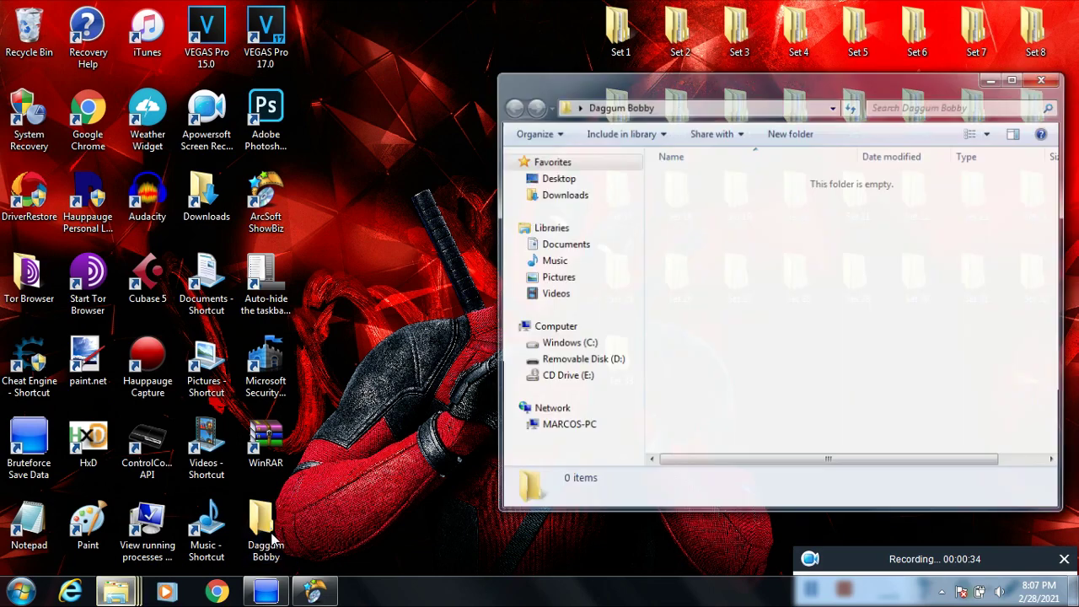
In a second window, open PS3\SAVEDATA\BLUS30065-SIMPSONS_SLOT1 on Removable Disk (D:)
left_click(14, 595)
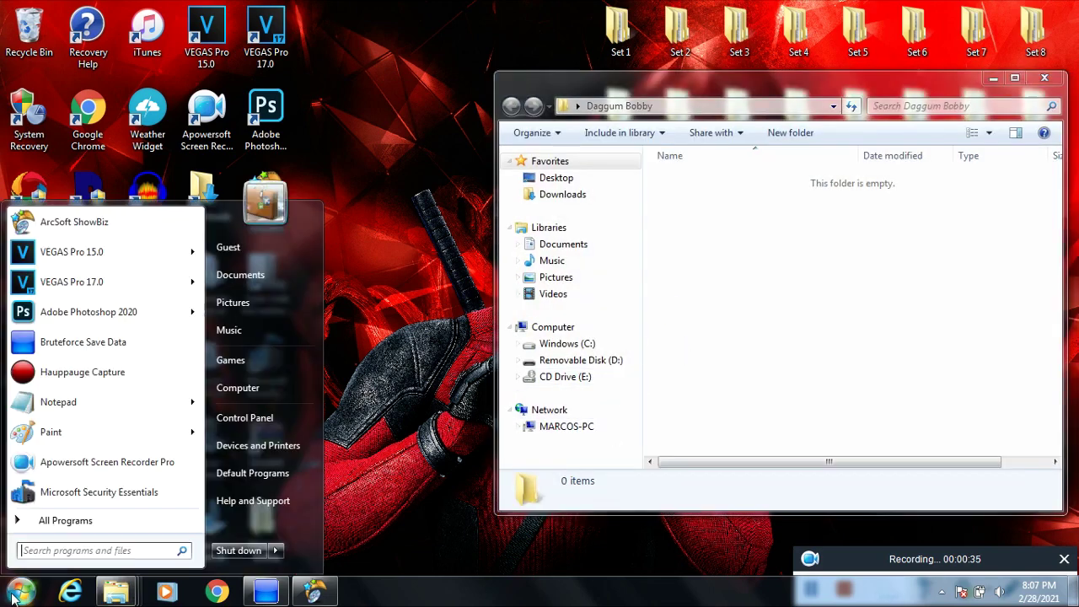
left_click(269, 389)
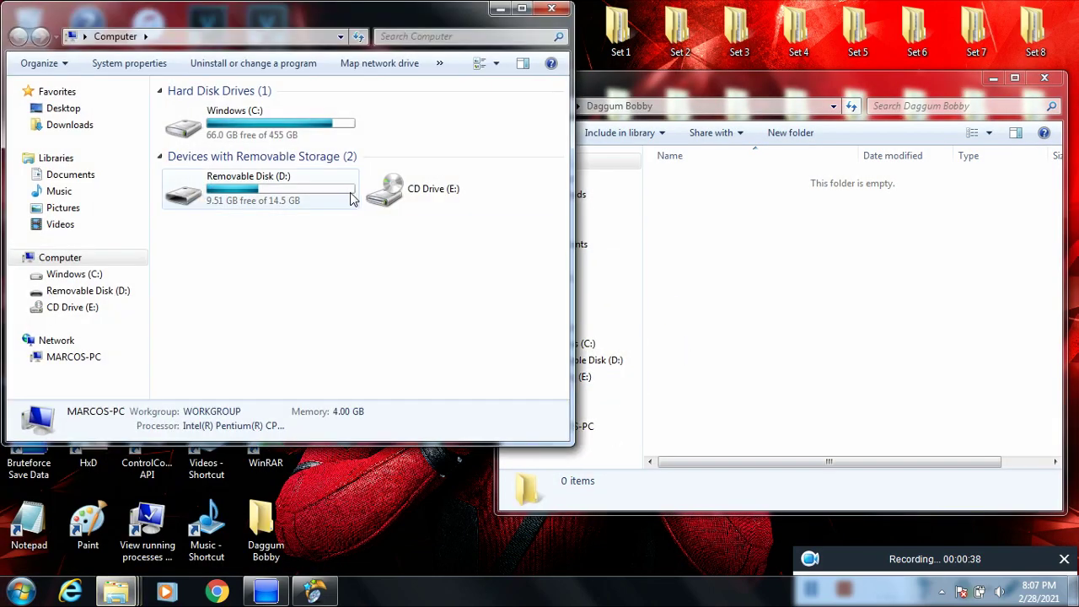
double_click(347, 197)
double_click(191, 176)
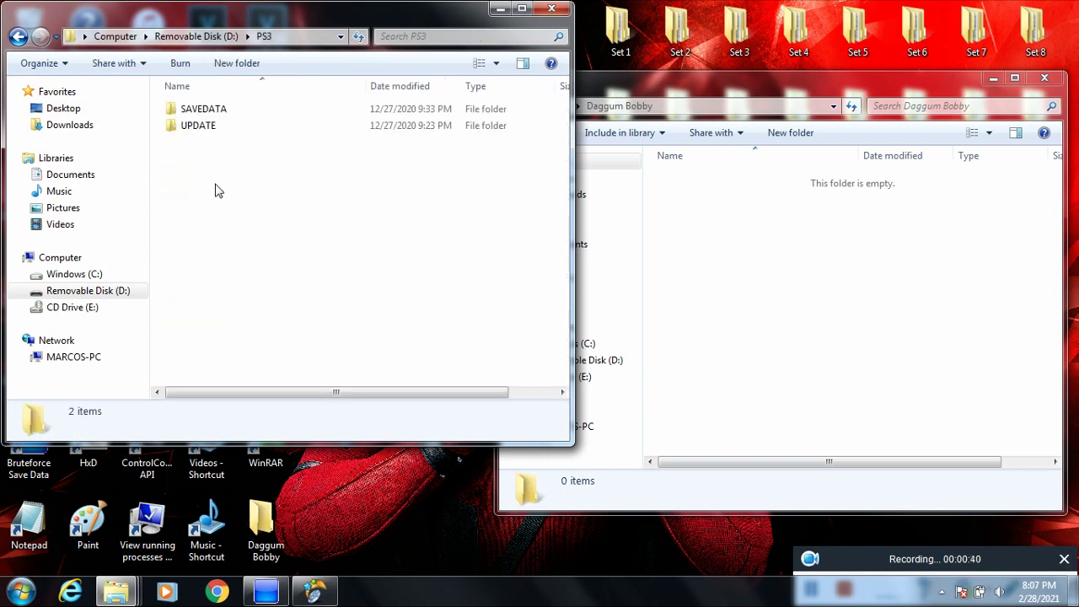
double_click(233, 113)
left_click(259, 116)
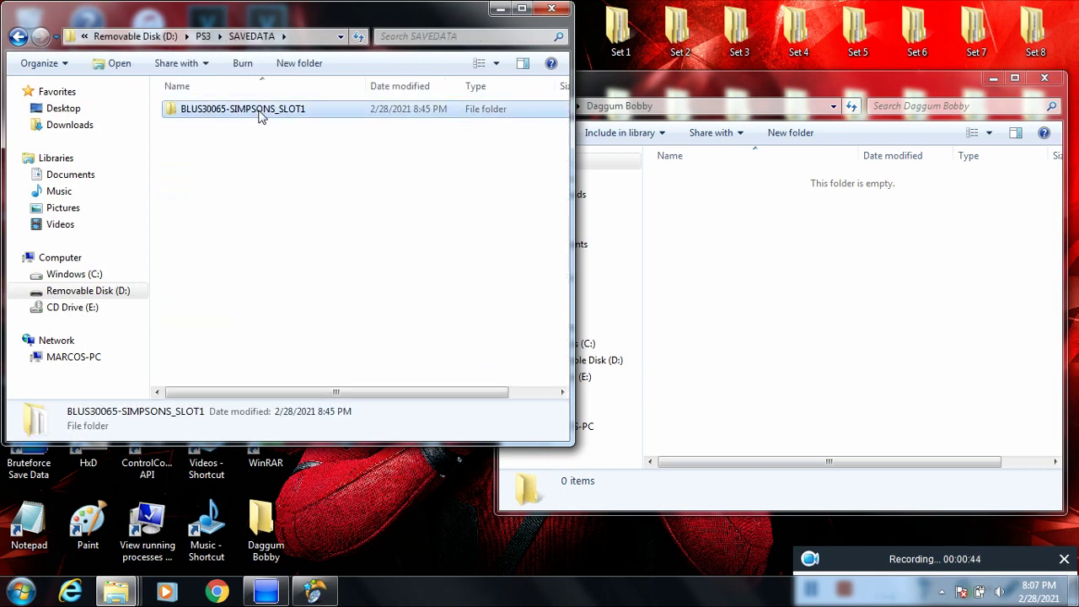
double_click(268, 113)
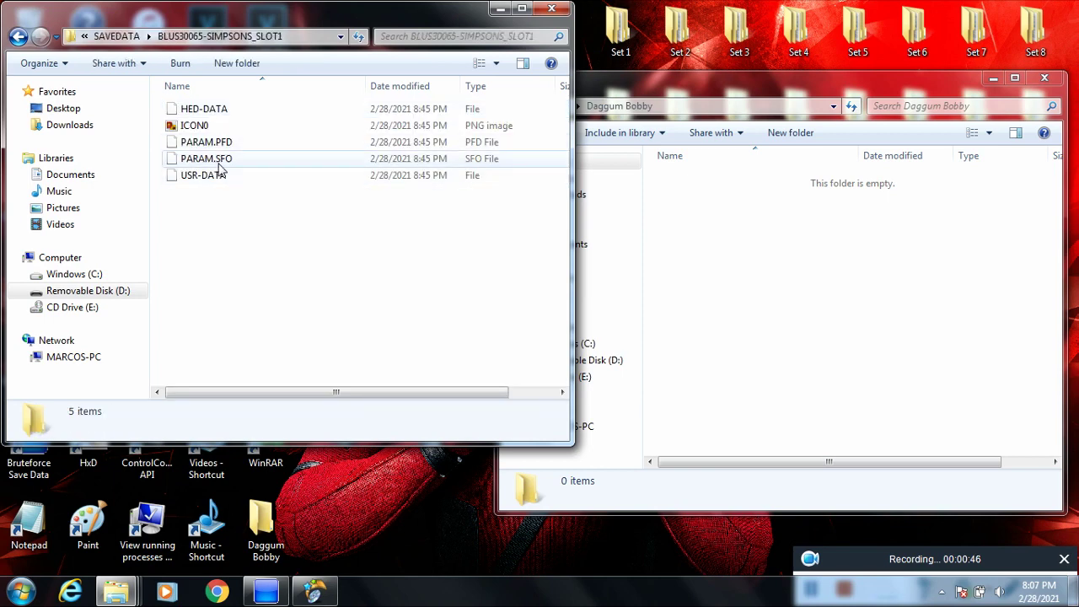
Copy PARAM.SFO from the Simpsons save folder into the new profile folder and close both windows
left_click(223, 163)
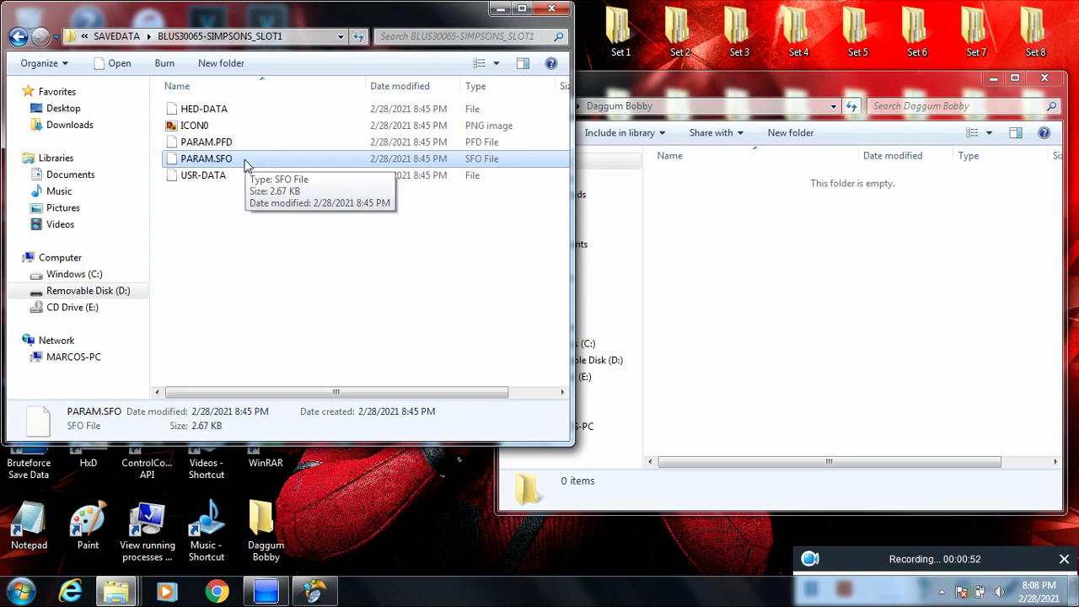
left_click_drag(247, 165, 725, 250)
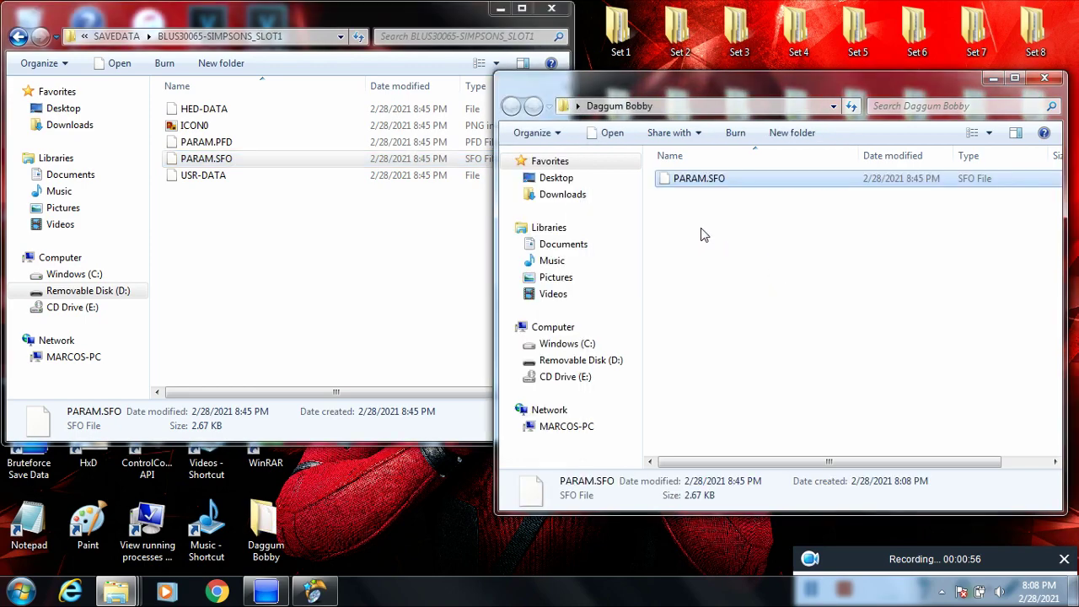
left_click(550, 10)
left_click(550, 10)
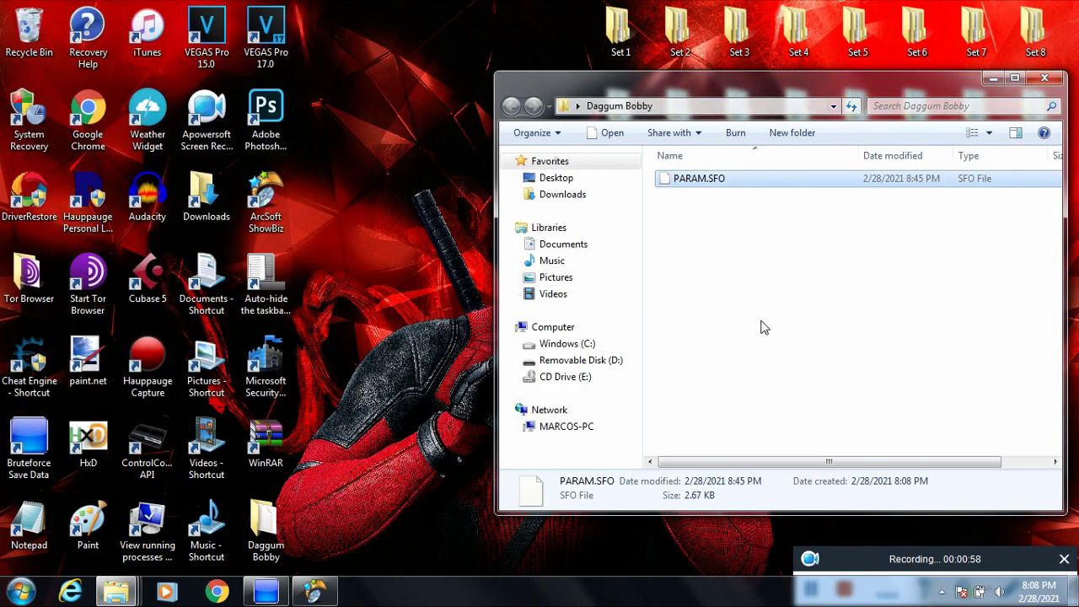
left_click(1046, 78)
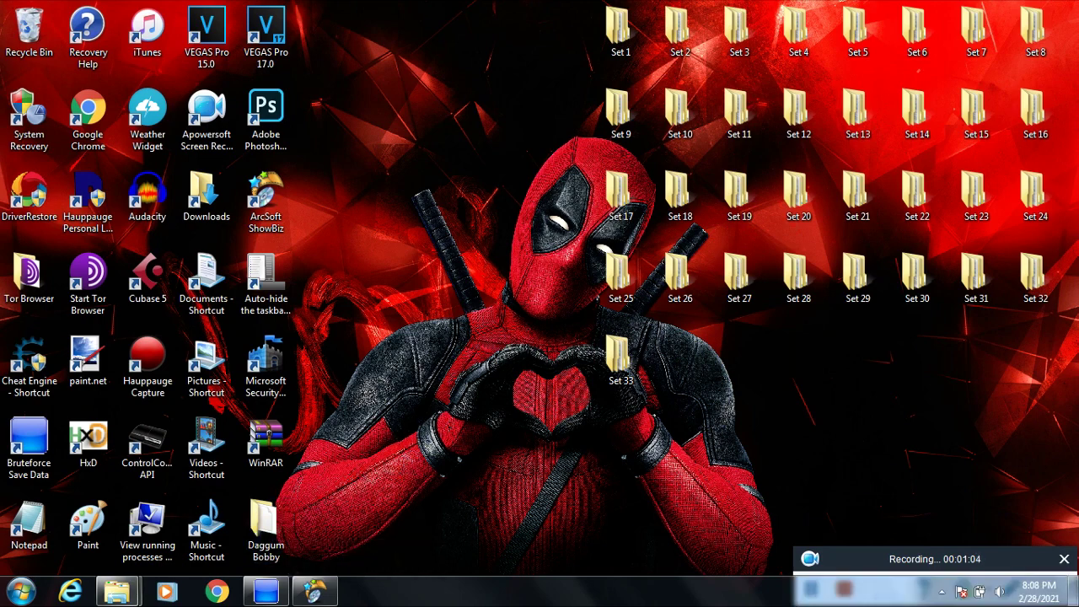
Locate the 2300+ Nagato Trophy Folders NEW archive in Downloads and review its extraction options
left_click(283, 506)
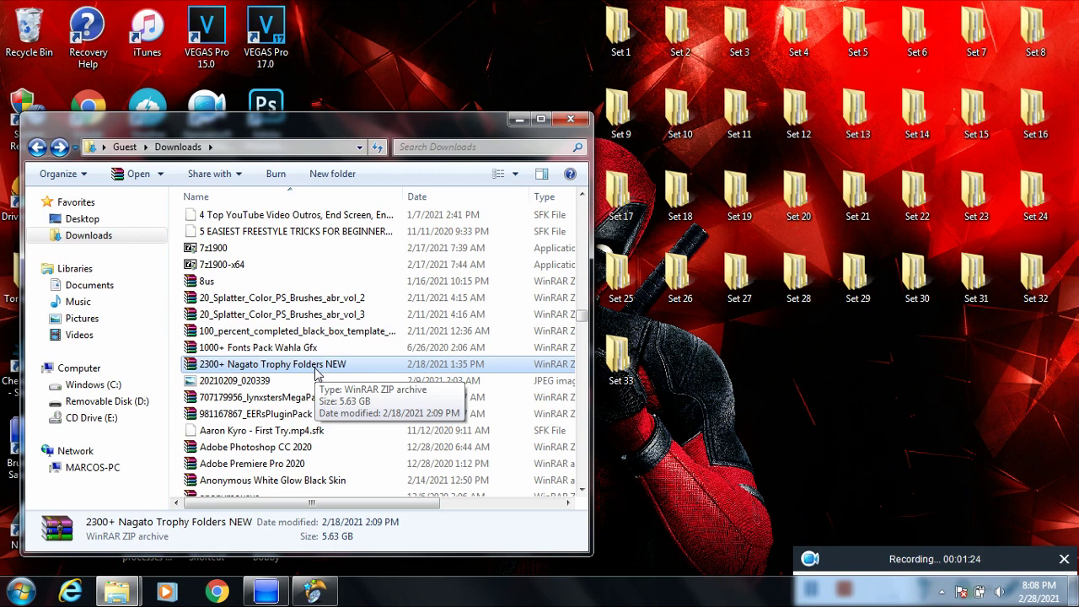
right_click(313, 373)
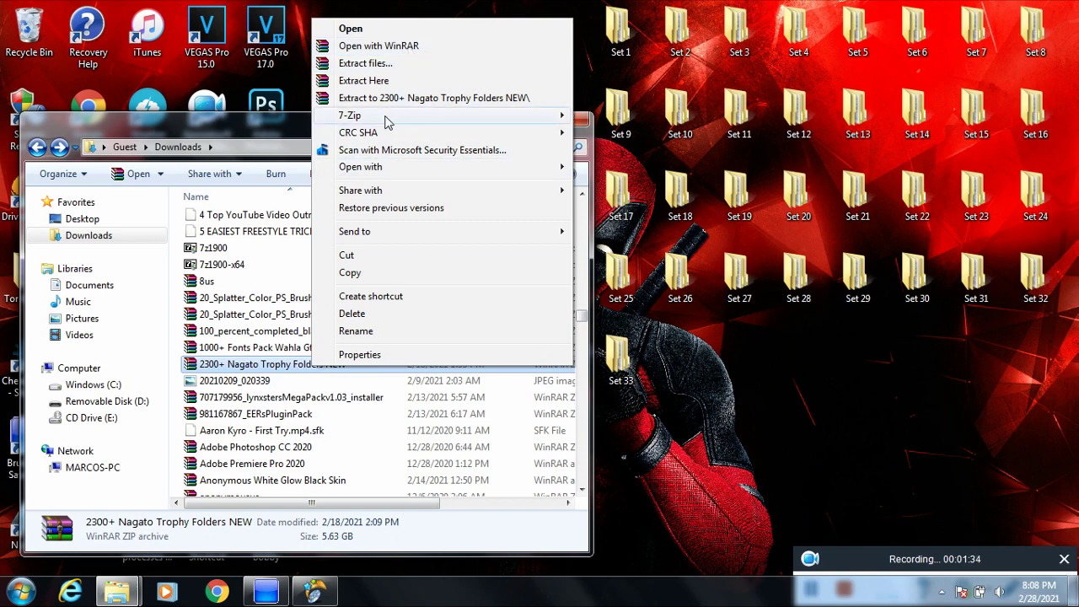
left_click(272, 361)
Look through 2300+ Justin Trophy Folders inside the extracted 2300+ Nagato Trophy Folders NEW folder, then minimize the window
scroll(295, 354, "up", 3)
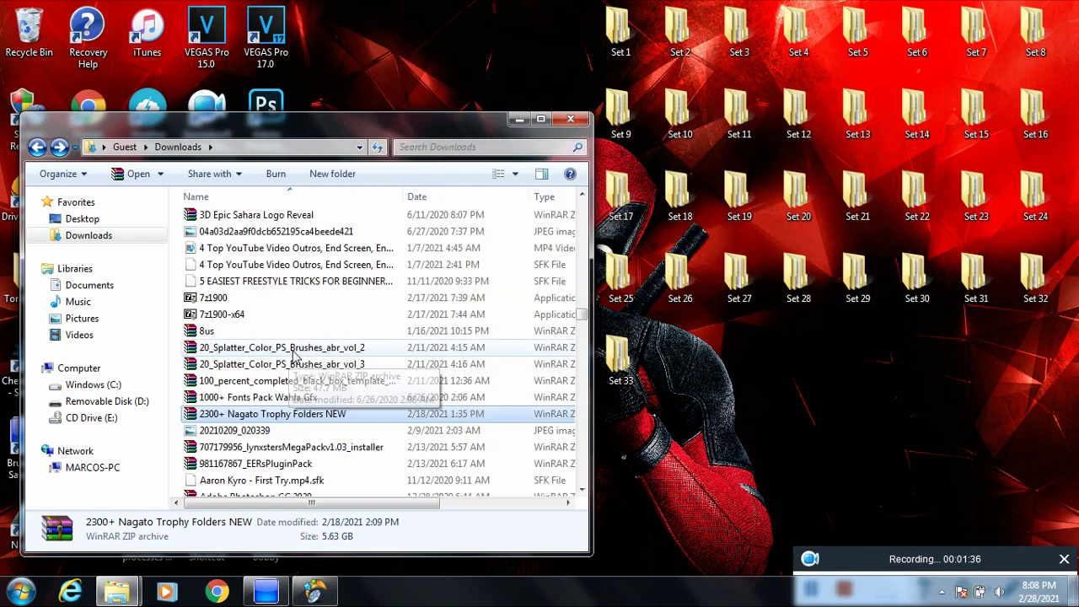
scroll(297, 314, "up", 20)
scroll(295, 312, "up", 15)
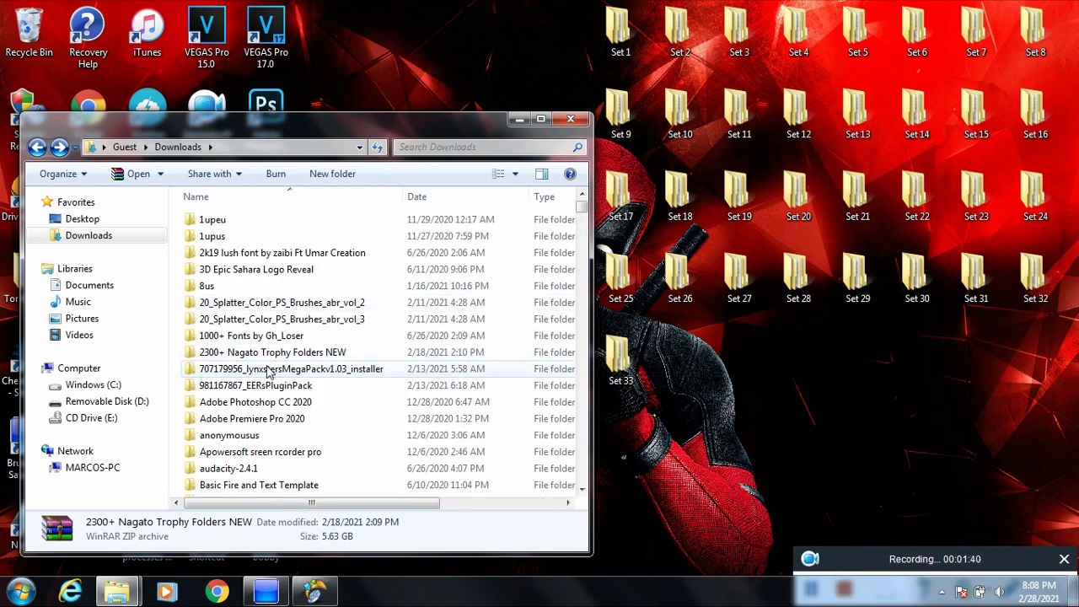
left_click(283, 353)
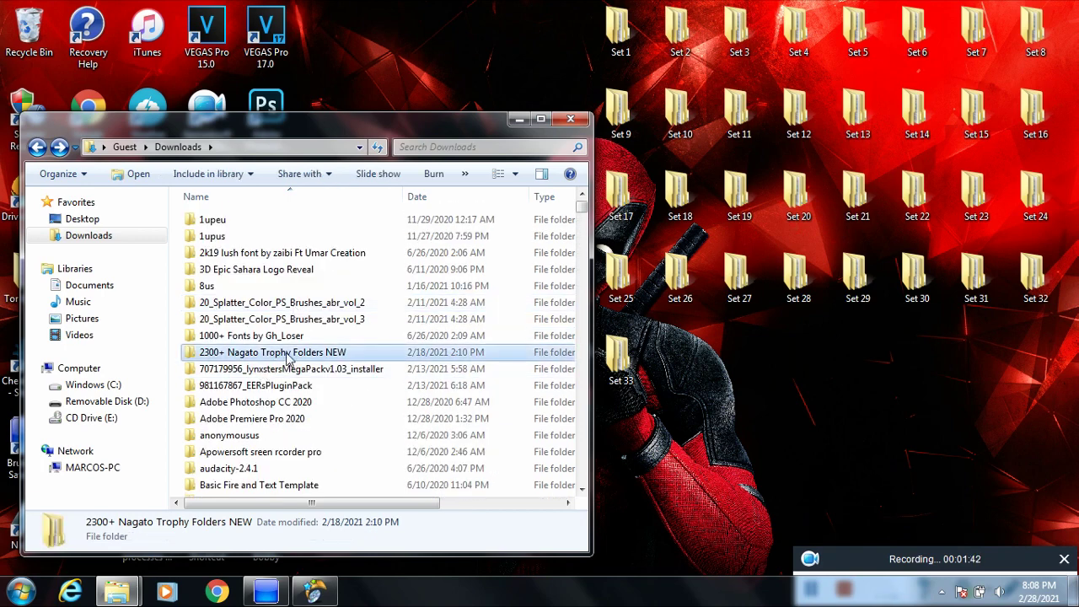
double_click(287, 354)
double_click(311, 221)
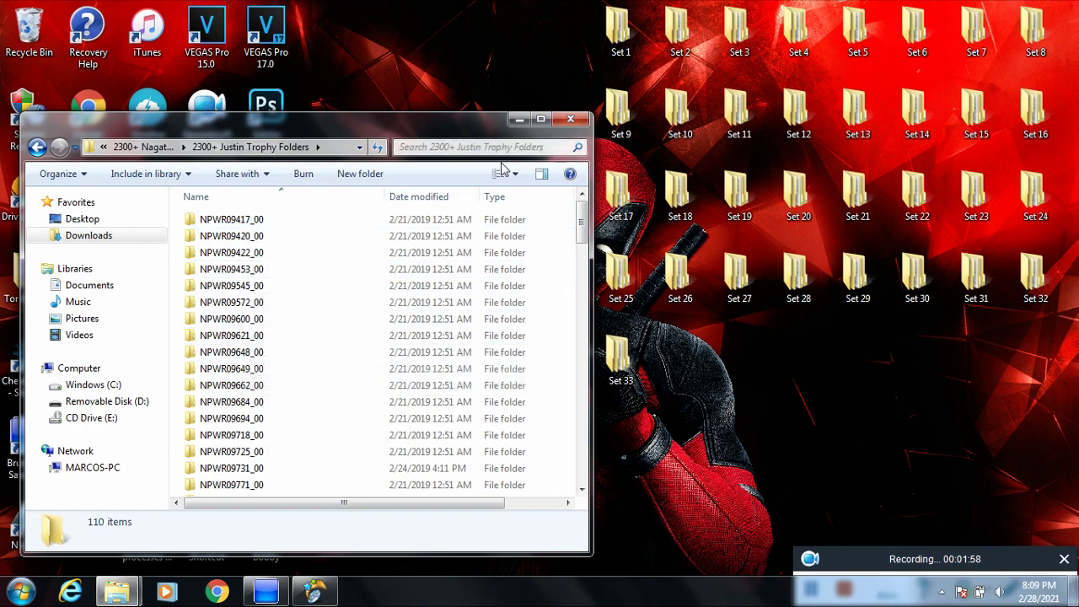
left_click(519, 120)
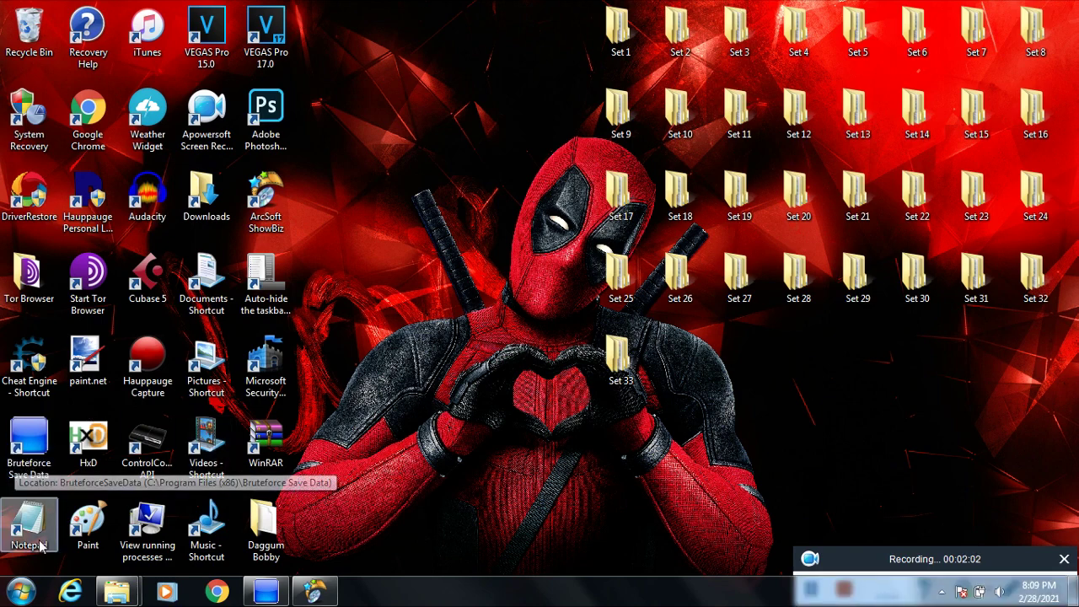
Switch to Bruteforce Save Data and select the Skate 3 save BLES00760-ALIAS_SKATER
left_click(41, 480)
left_click(267, 591)
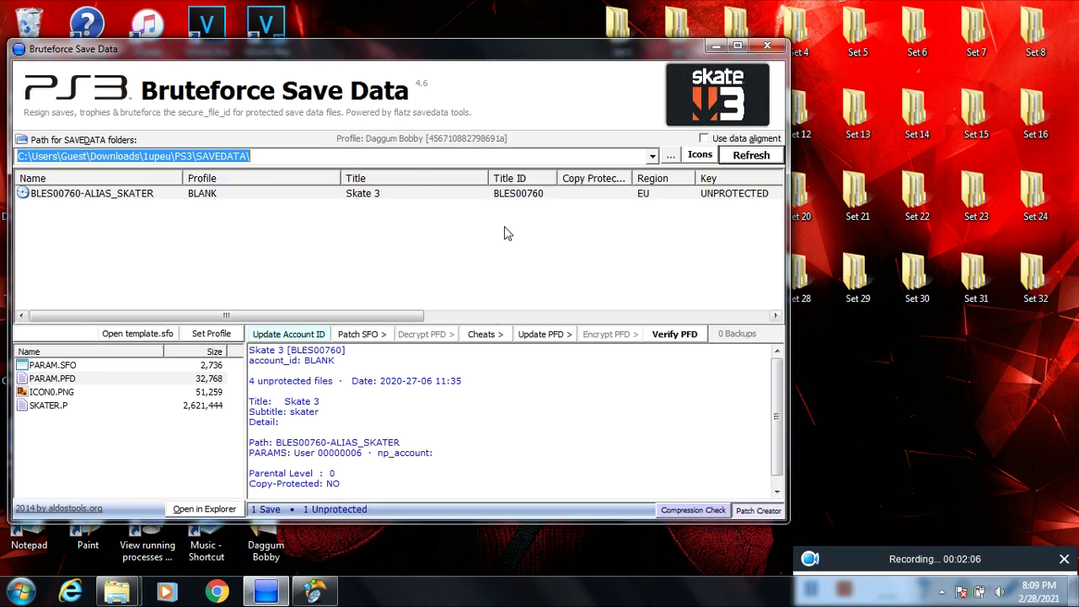
left_click(472, 248)
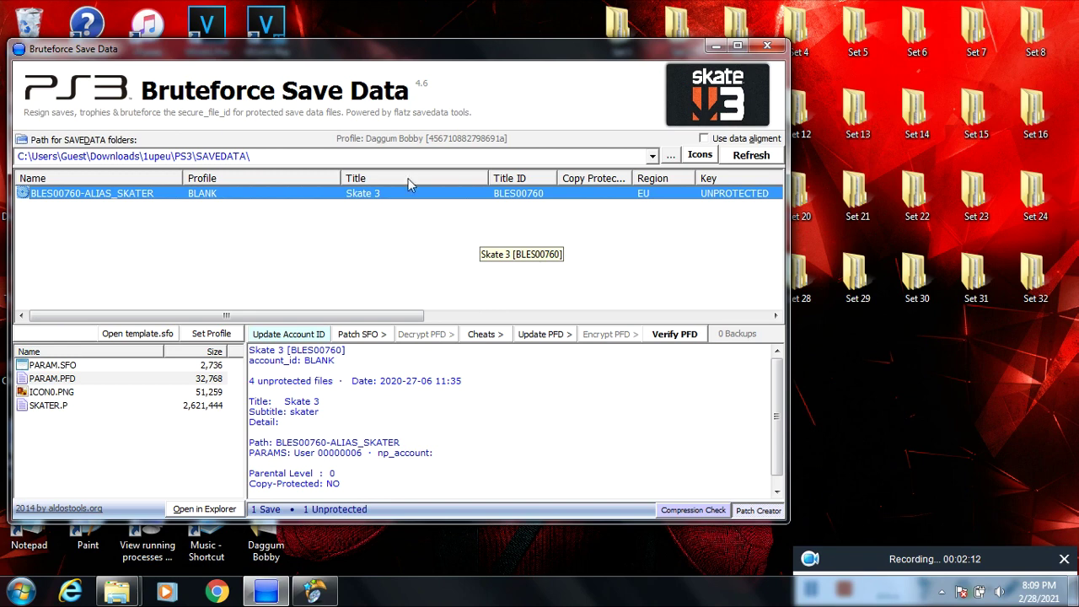
Set the PARAM.SFO for Profile 1 to the copy stored in the profile's folder on the Desktop
left_click(222, 336)
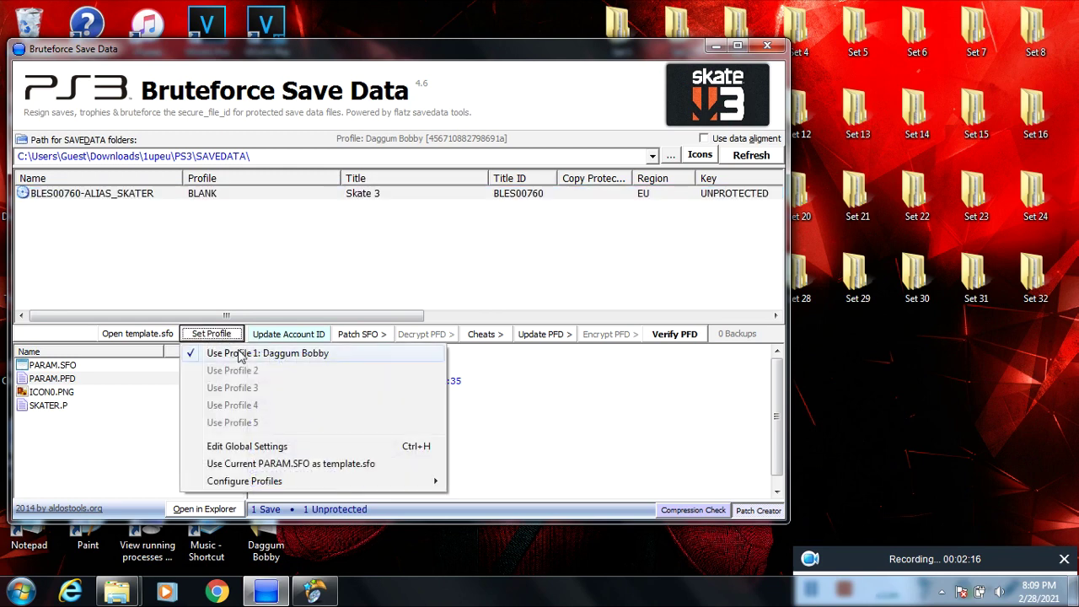
mouse_move(414, 482)
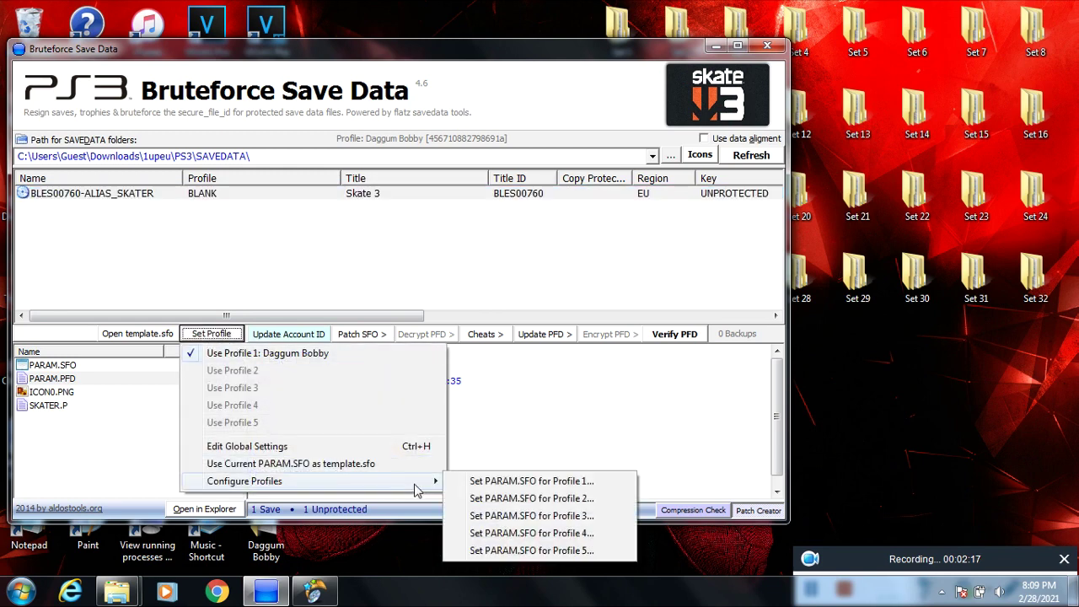
left_click(507, 482)
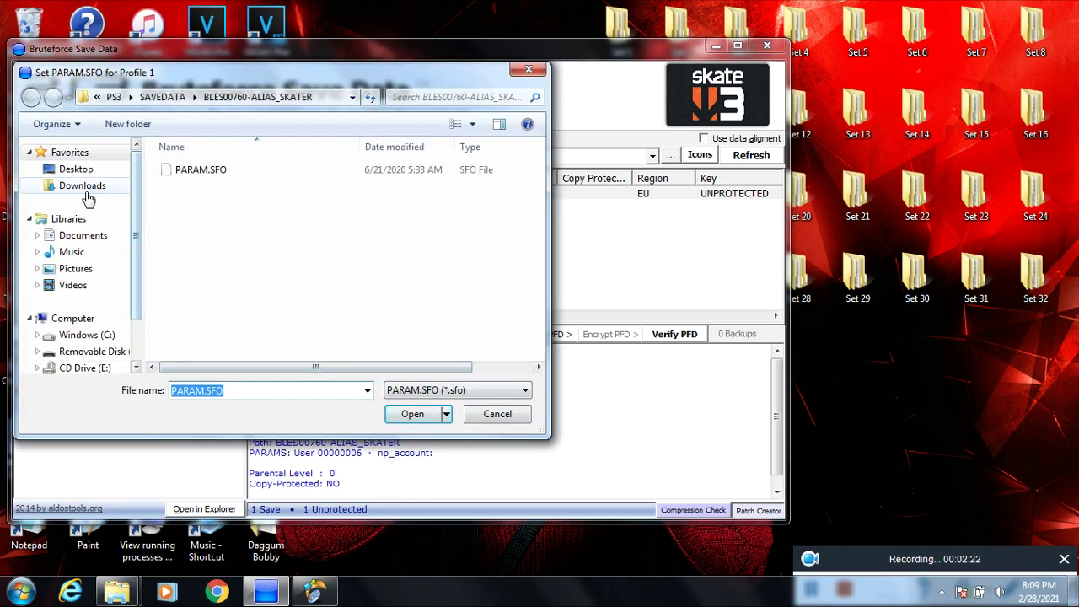
left_click(88, 172)
left_click(282, 337)
scroll(258, 337, "down", 3)
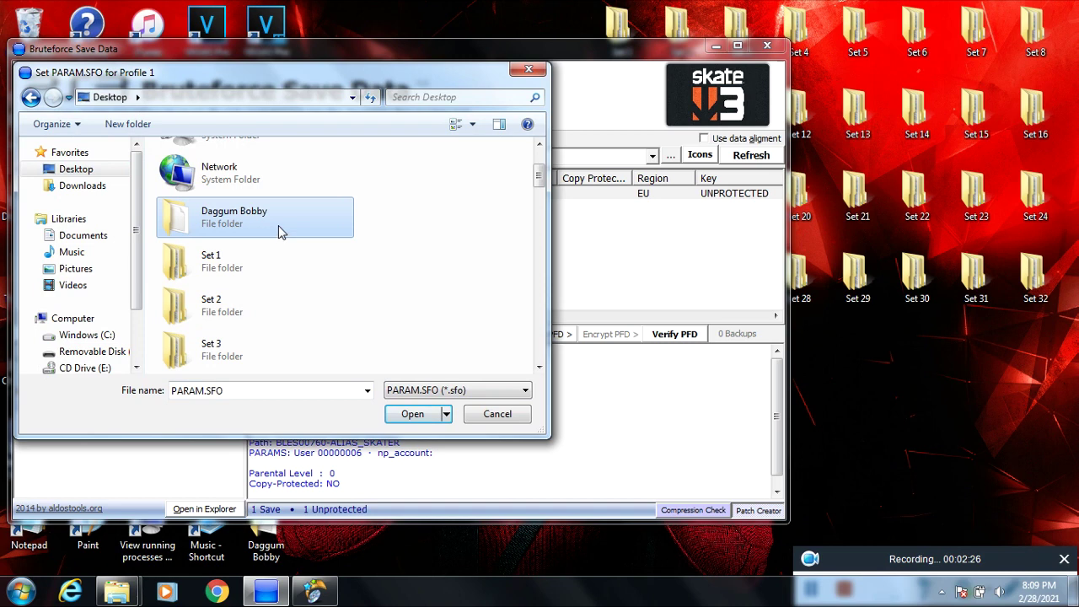
double_click(268, 219)
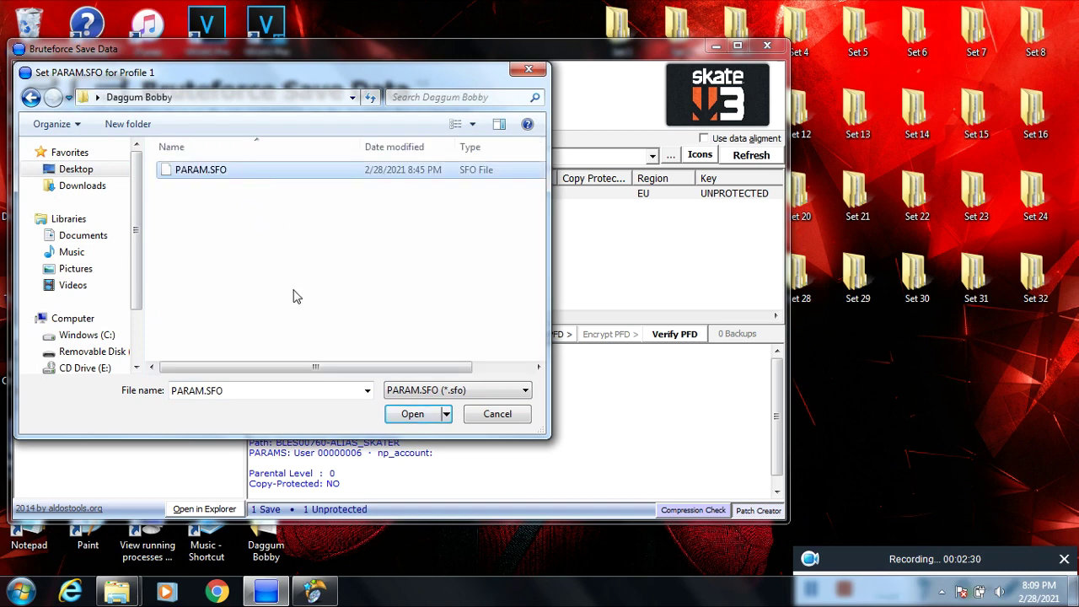
left_click(410, 418)
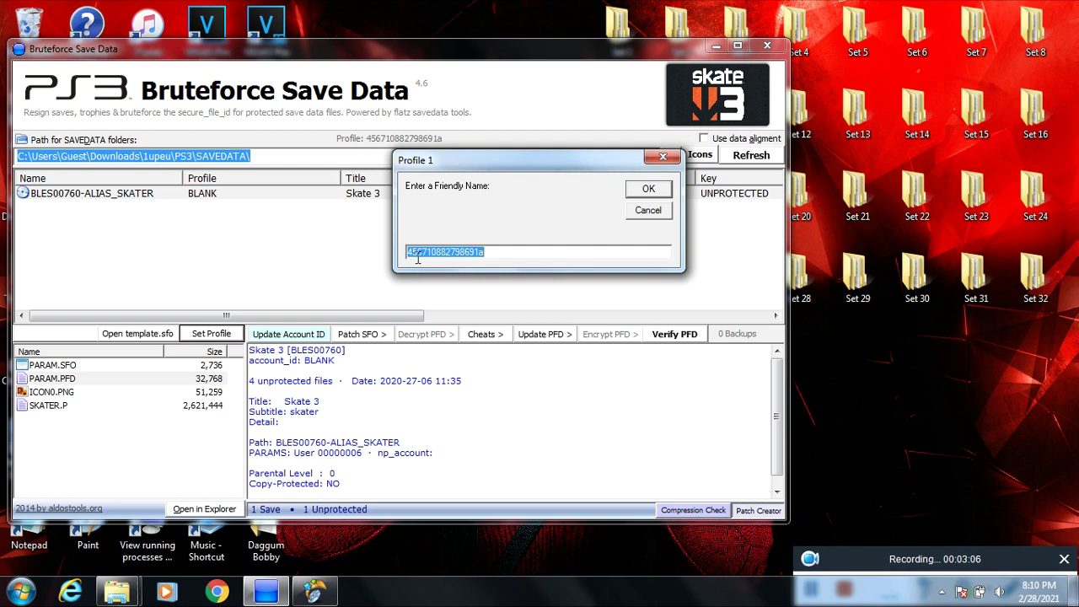
Enter the profile's friendly name for Profile 1 and accept its use for the patches
type("D")
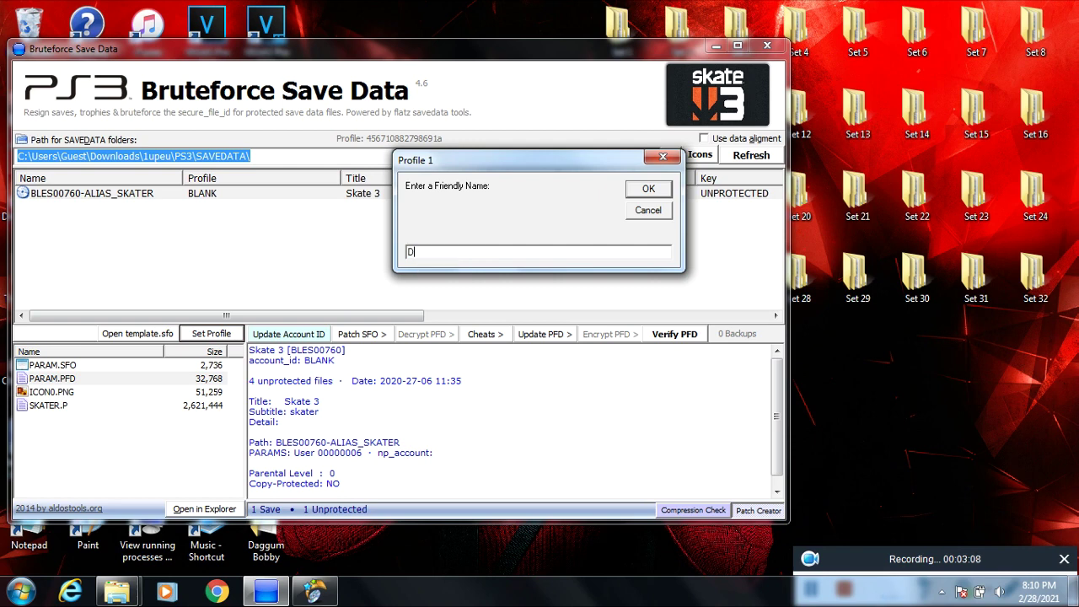
type("aggum Bobby")
left_click(648, 188)
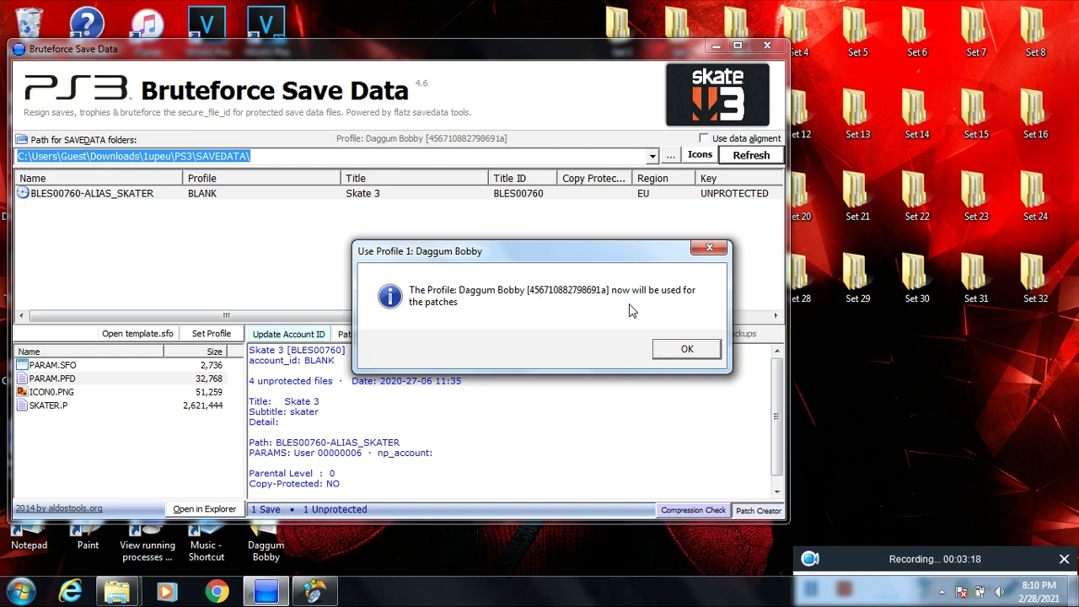
left_click(683, 347)
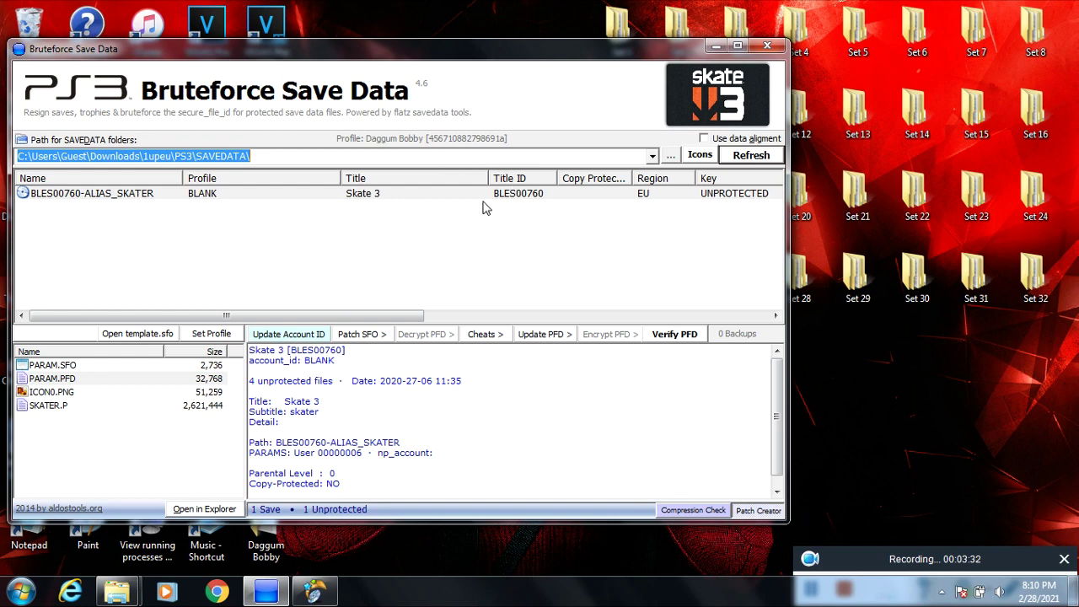
Minimize Bruteforce Save Data and create a new desktop folder named Set 34
left_click(319, 333)
left_click(715, 46)
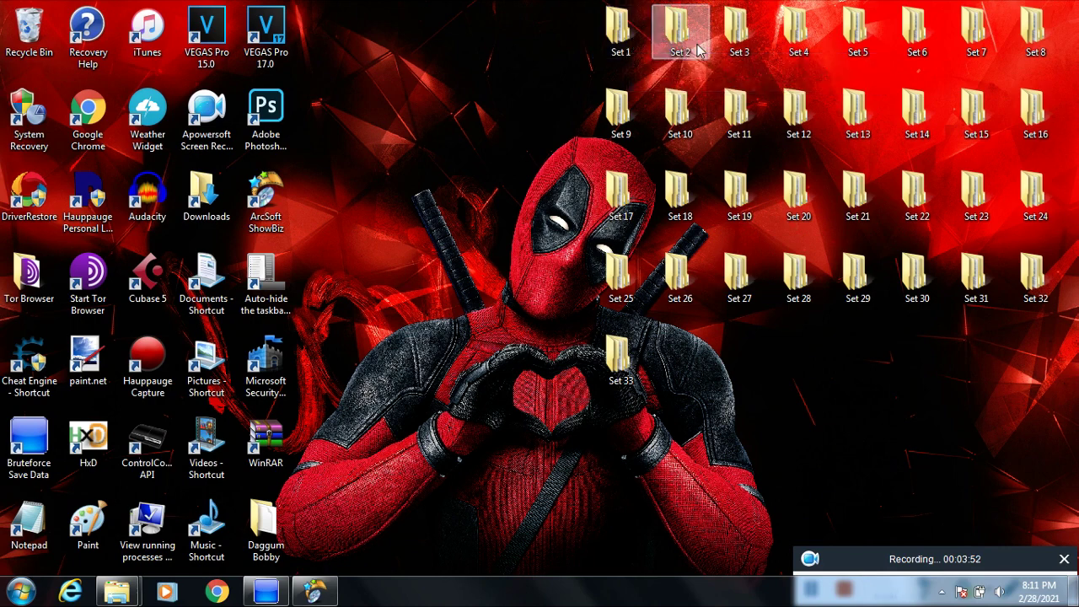
mouse_move(636, 48)
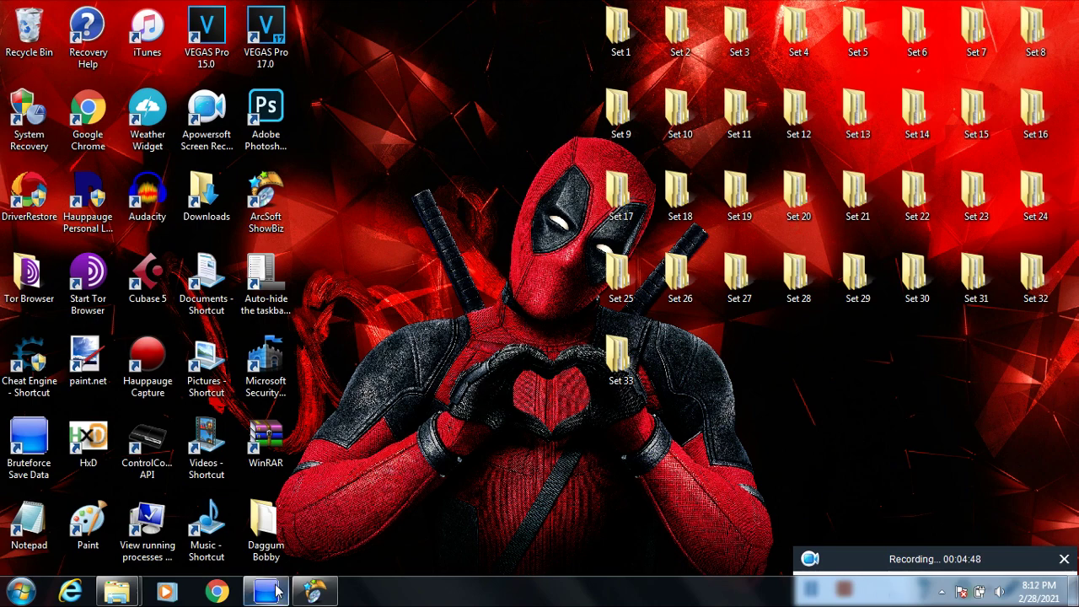
right_click(677, 364)
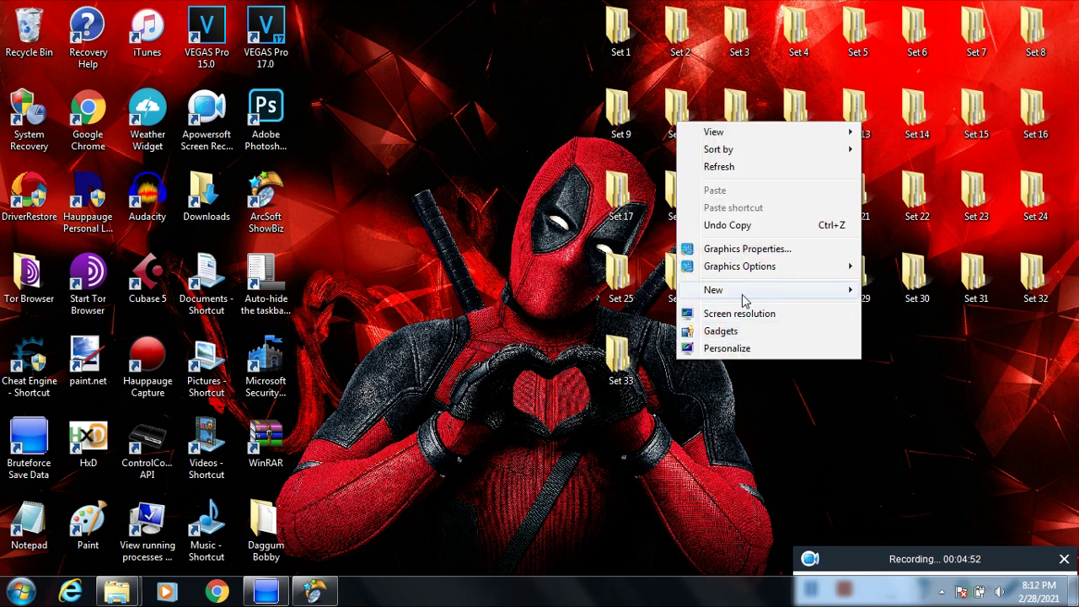
mouse_move(831, 291)
left_click(877, 290)
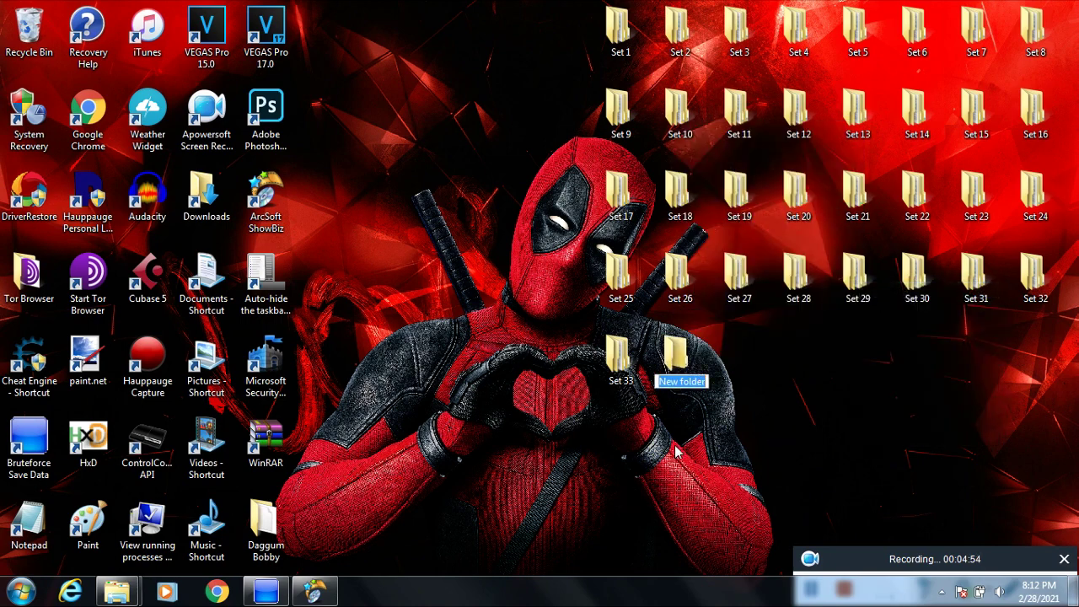
type("Set")
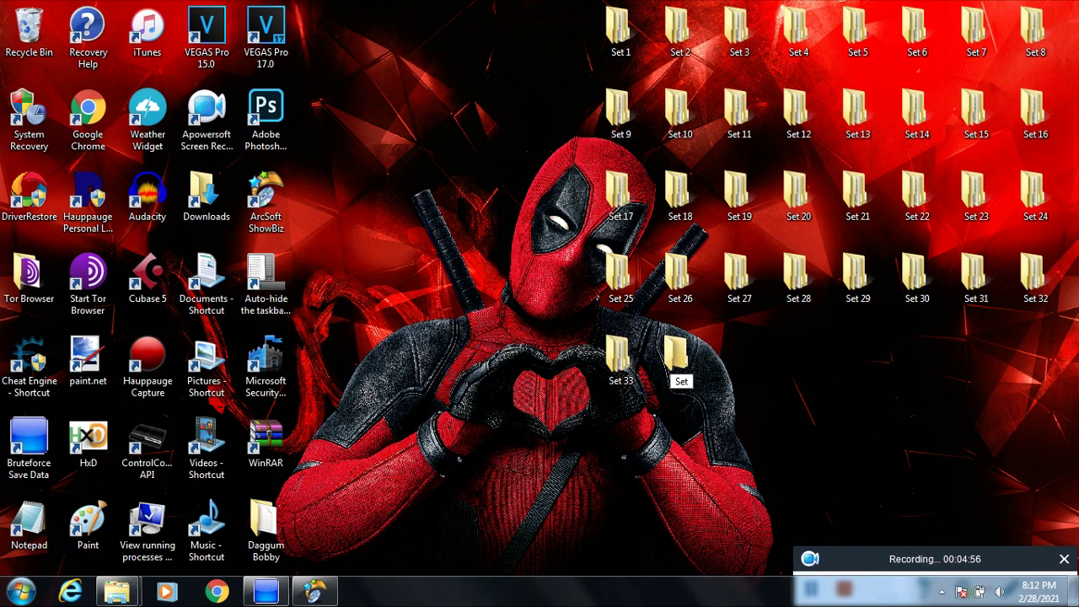
type(" 34")
key("Return")
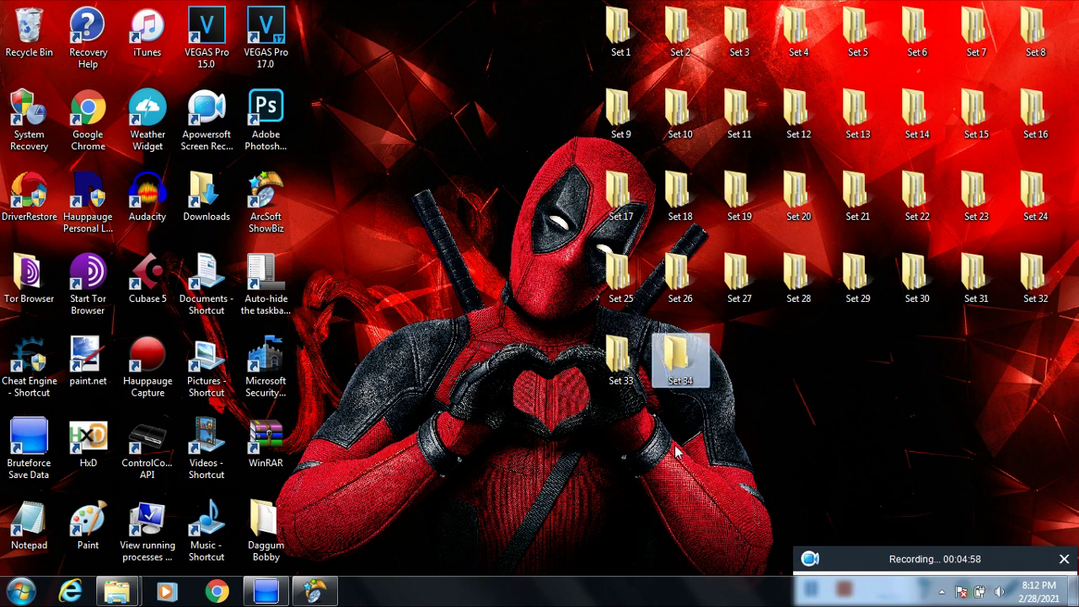
Move the trophy folders NPWR09417_00 through NPWR13383_00 from 2300+ Justin Trophy Folders into Set 34 and close the source window
double_click(687, 361)
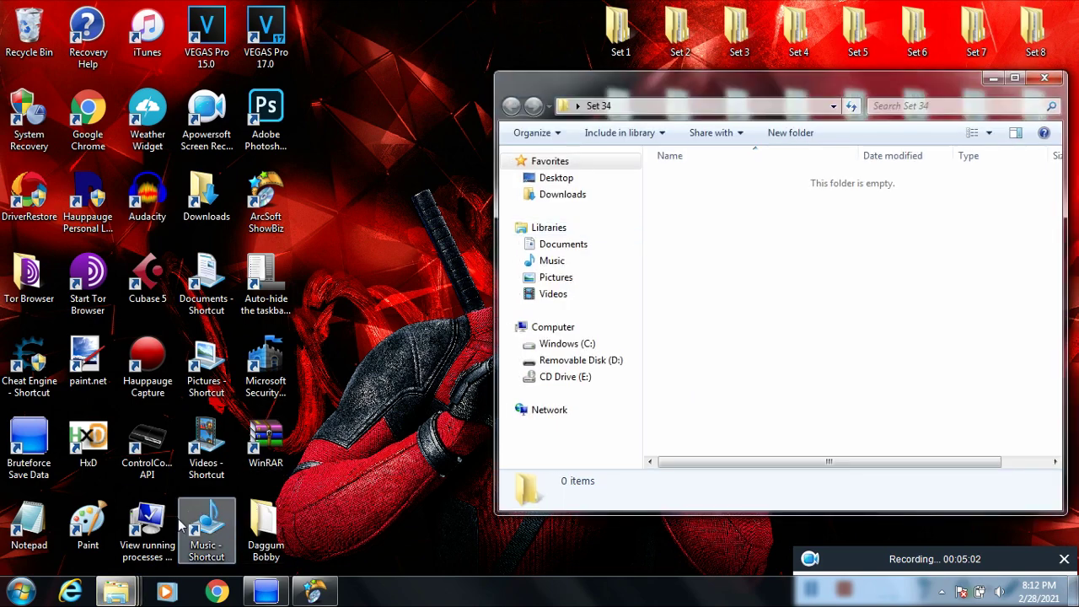
mouse_move(114, 590)
left_click(262, 524)
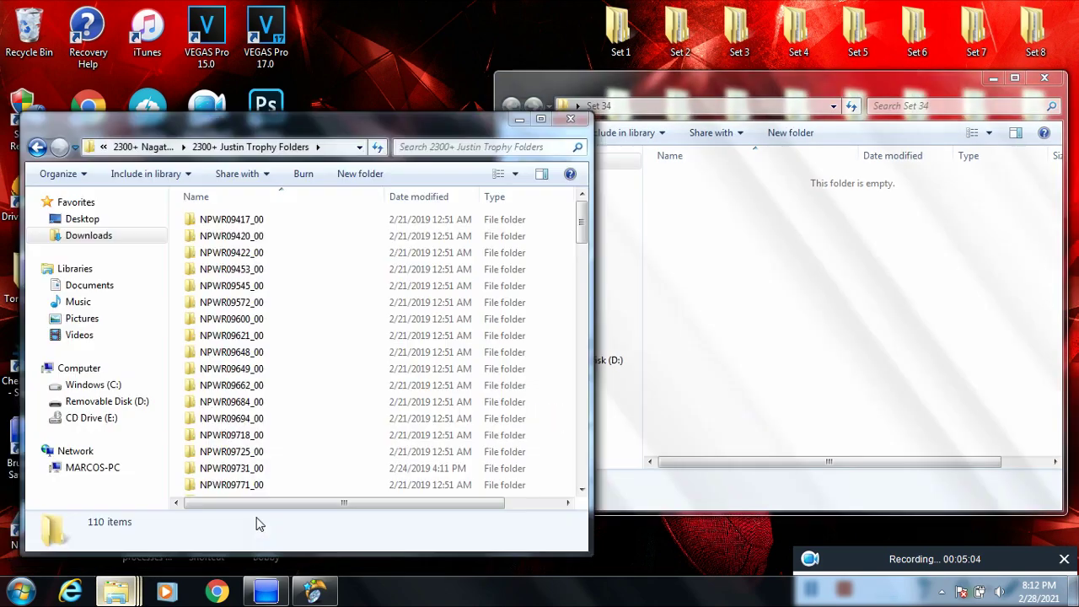
left_click_drag(174, 221, 442, 452)
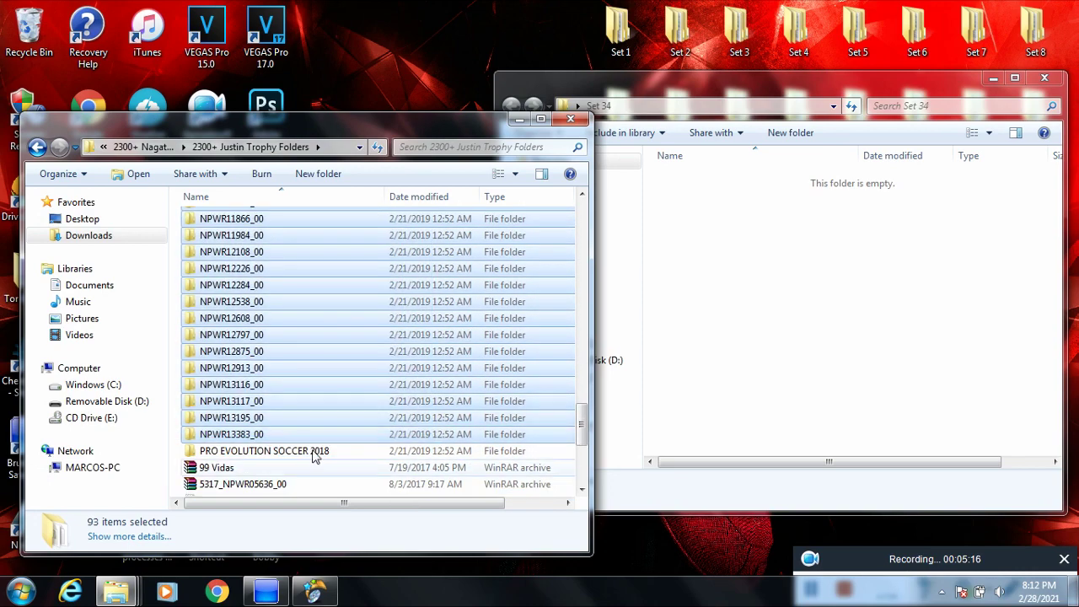
left_click_drag(388, 405, 824, 279)
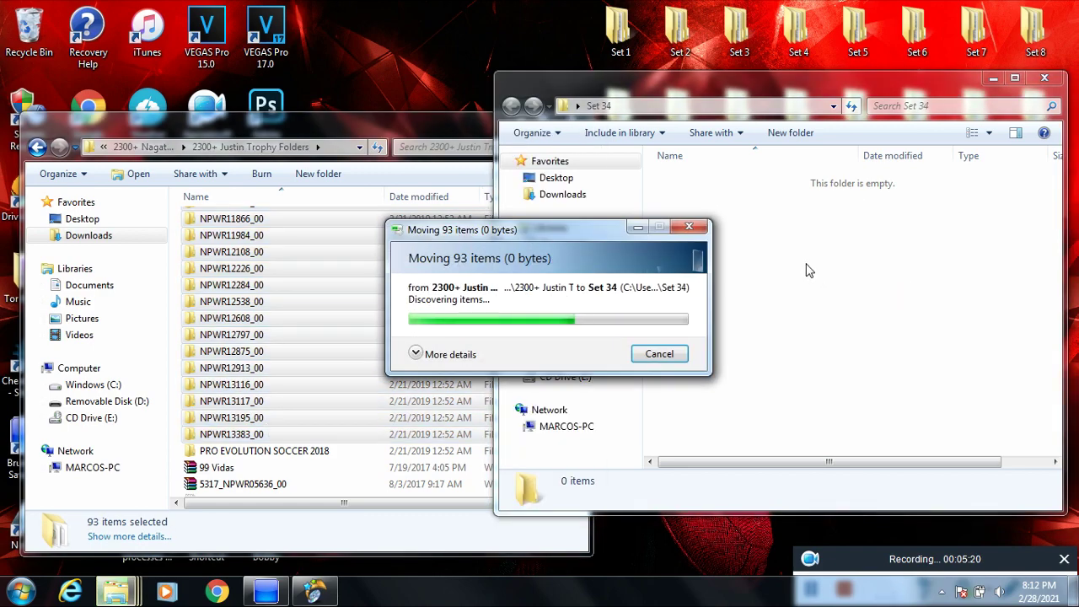
left_click(451, 122)
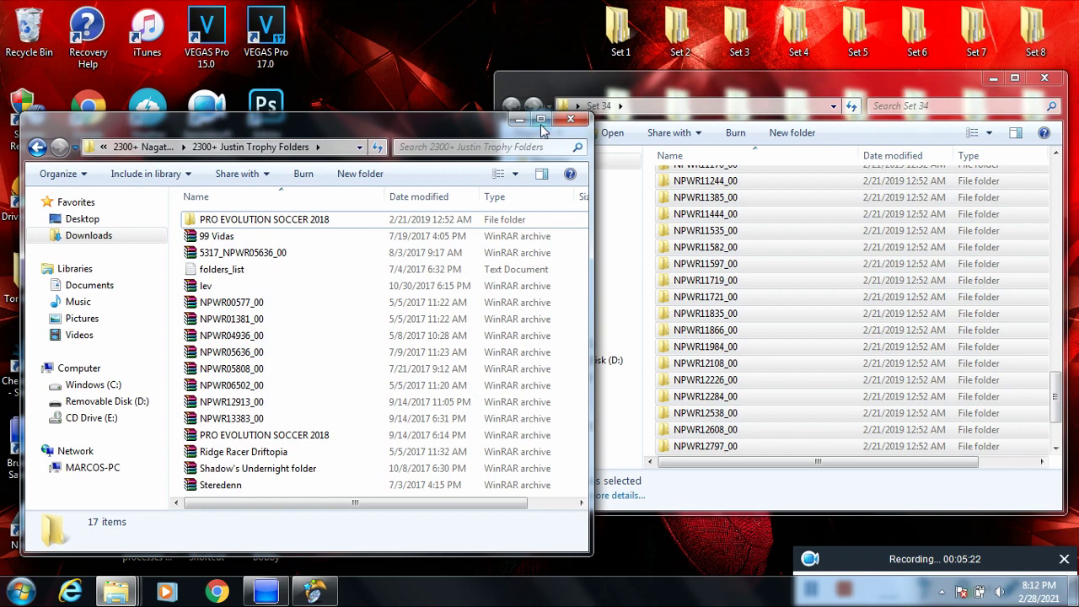
left_click(570, 124)
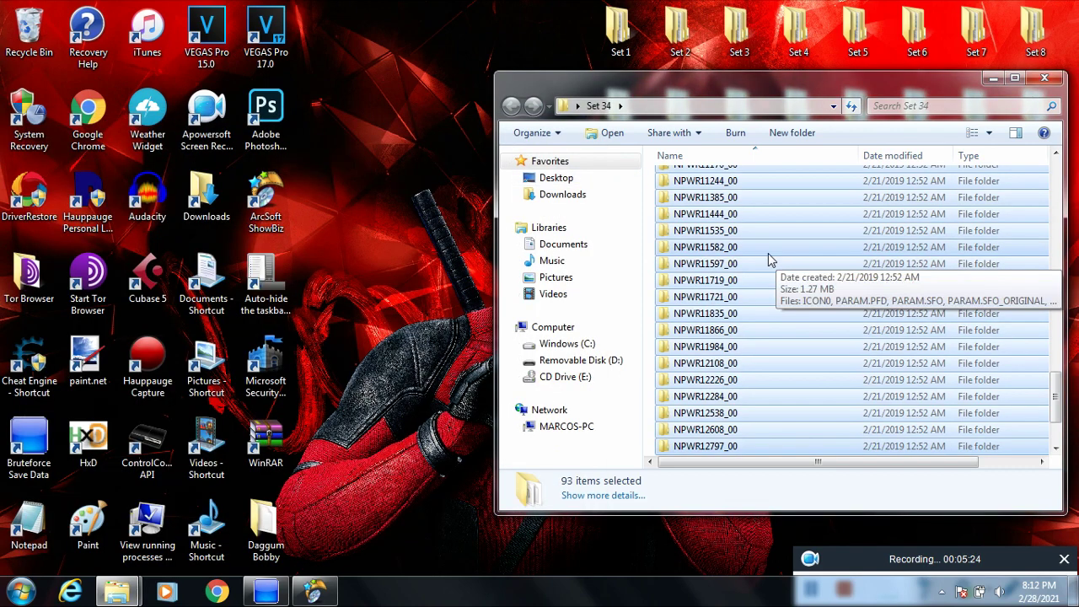
Switch to Bruteforce Save Data and load all the trophy folders from Set 34 into its save list
scroll(769, 261, "up", 20)
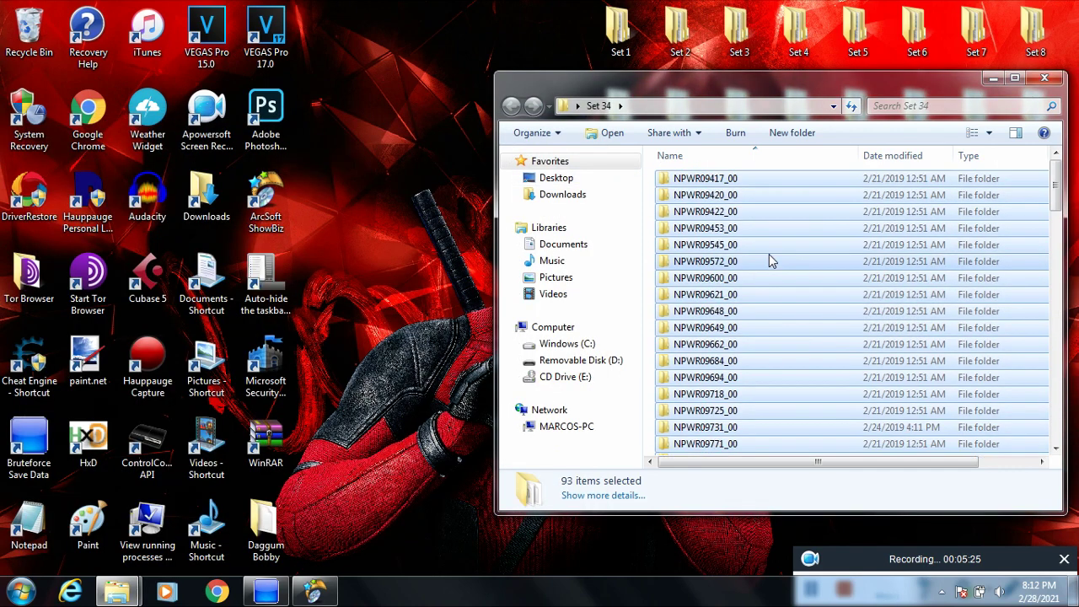
left_click(740, 180)
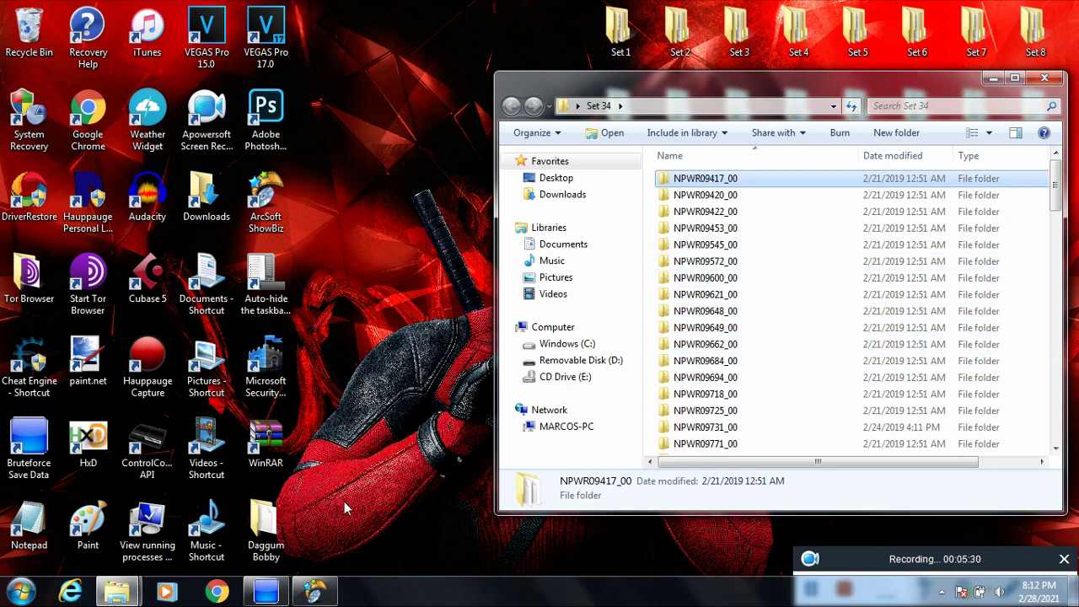
left_click(407, 467)
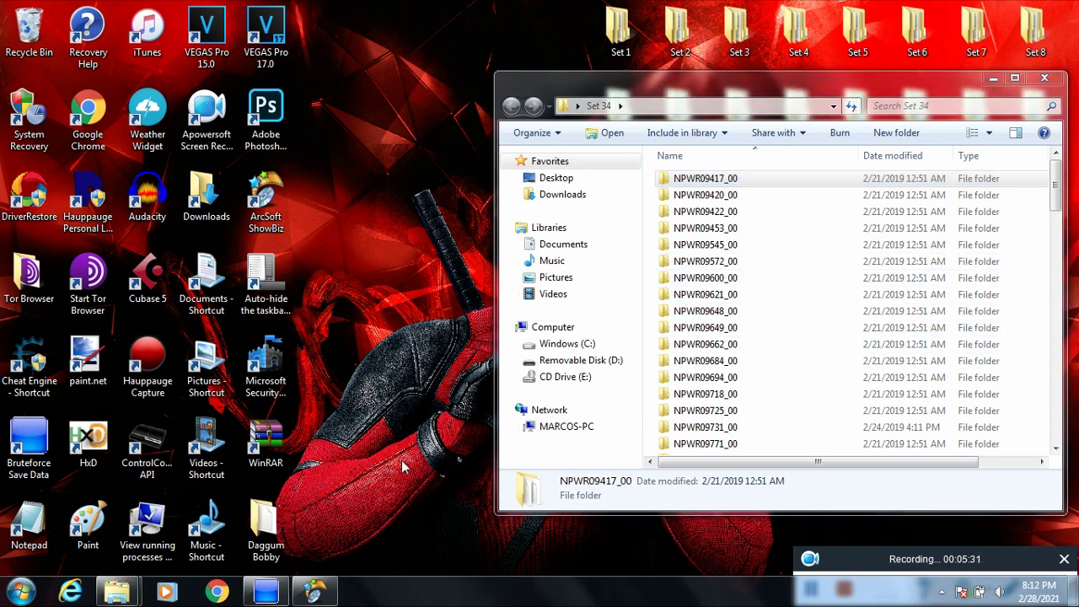
left_click(257, 588)
left_click(872, 180)
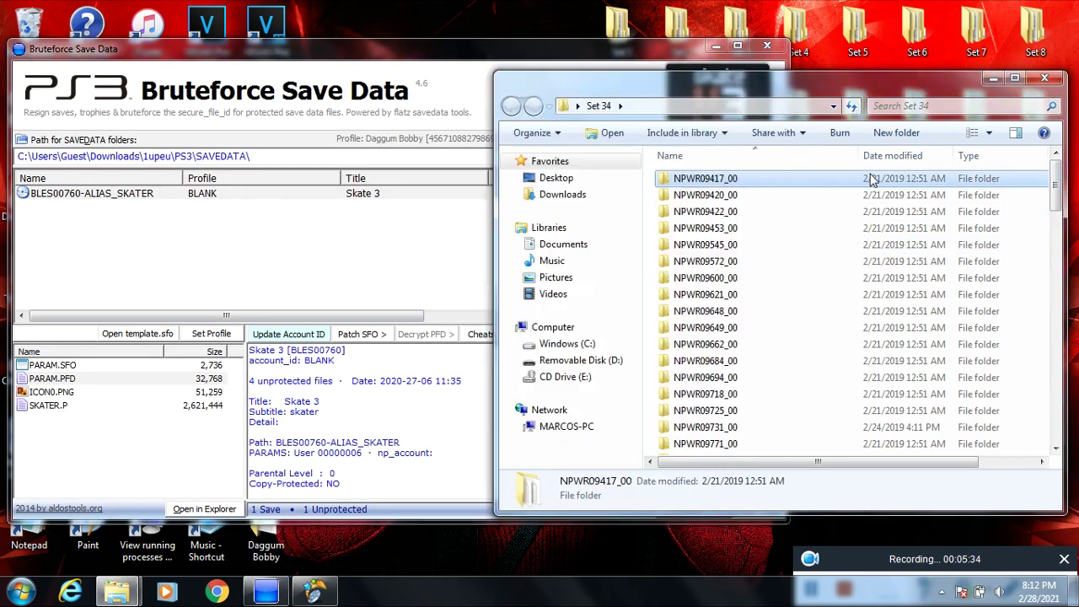
left_click_drag(649, 179, 834, 484)
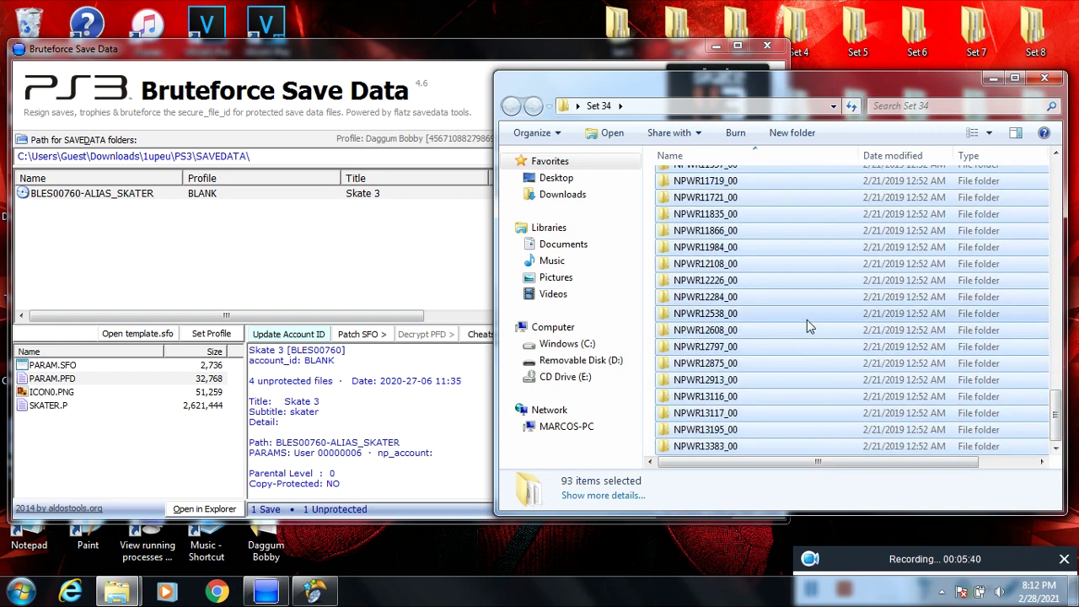
left_click_drag(841, 312, 317, 308)
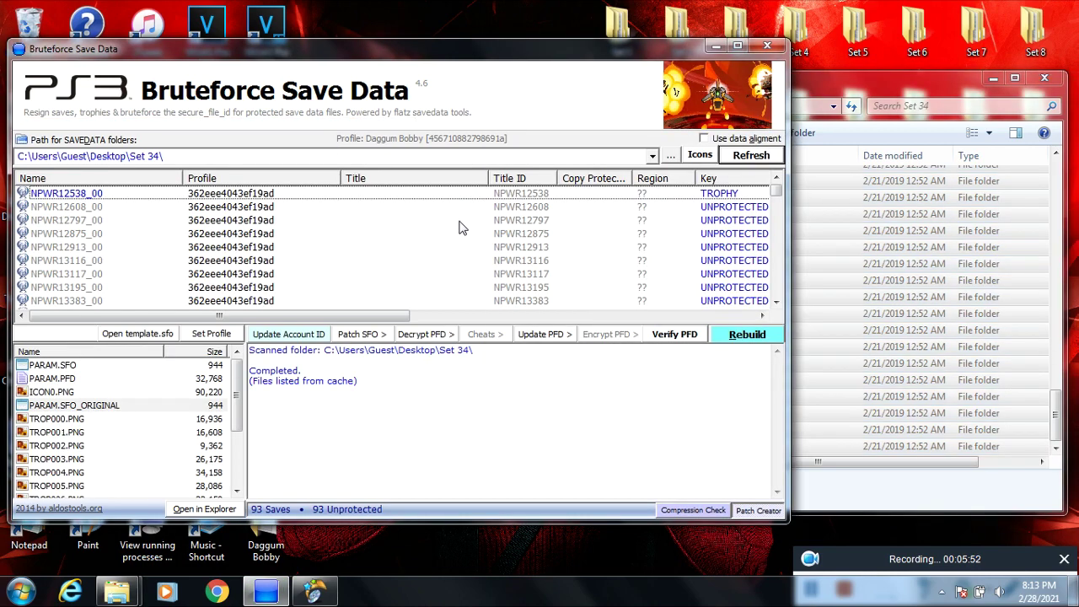
Preview the trophies of NPWR12538_00 and view the loaded sets as icons, then return to the detailed list
left_click(530, 195)
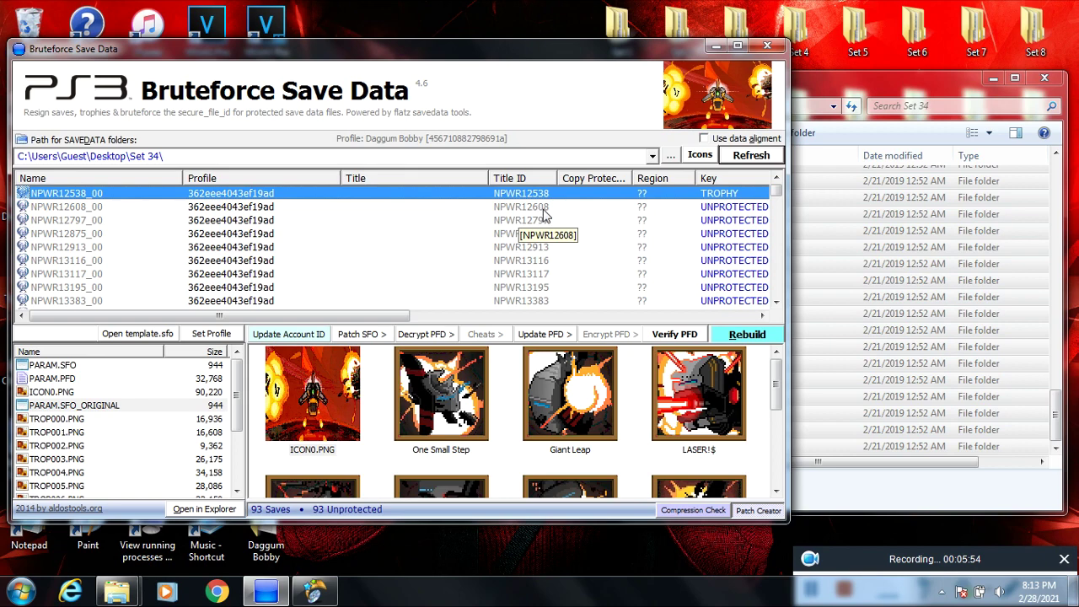
left_click(700, 157)
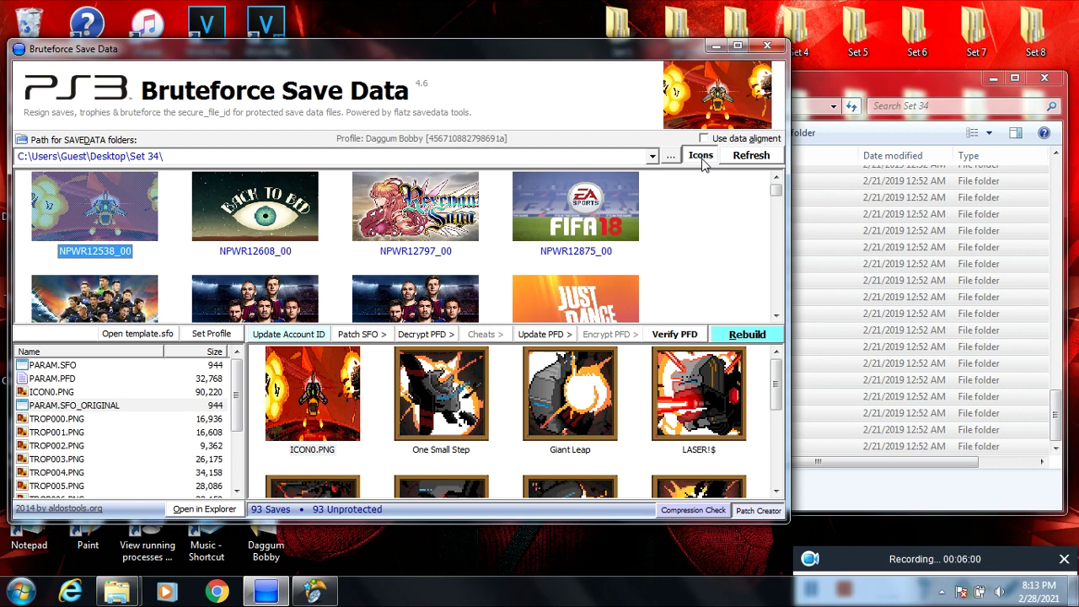
left_click(699, 157)
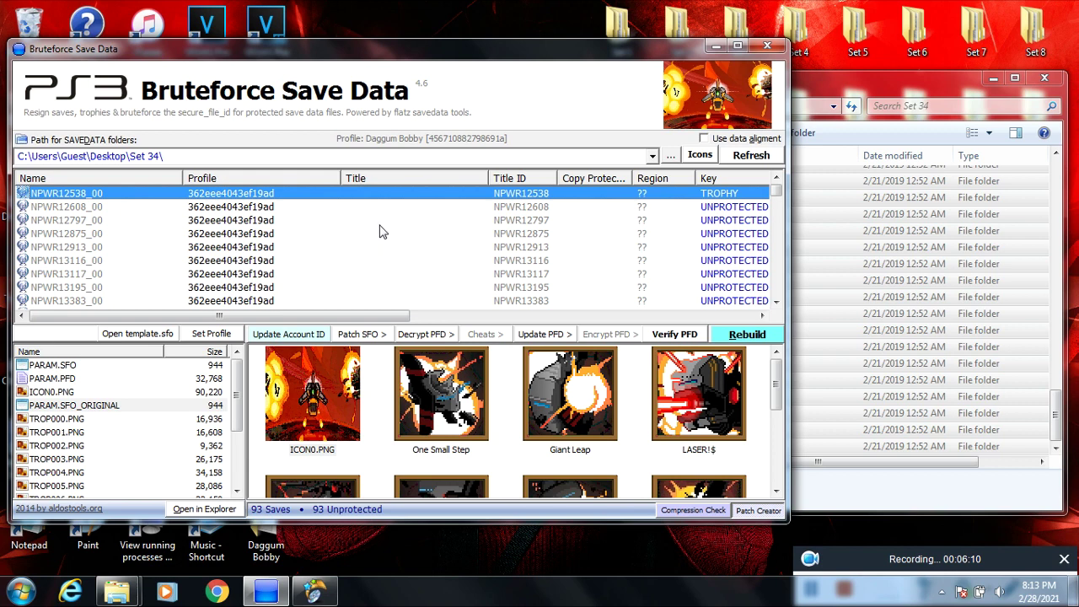
Look through the loaded trophy sets and check the profile and key listed for each
scroll(378, 239, "down", 2)
scroll(377, 239, "down", 3)
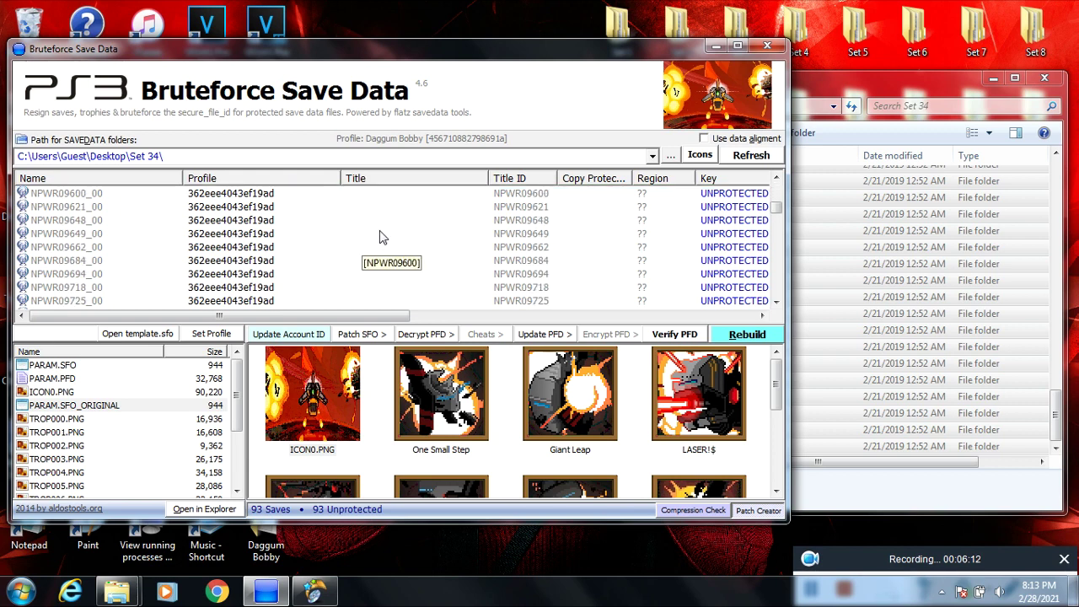
scroll(381, 240, "up", 2)
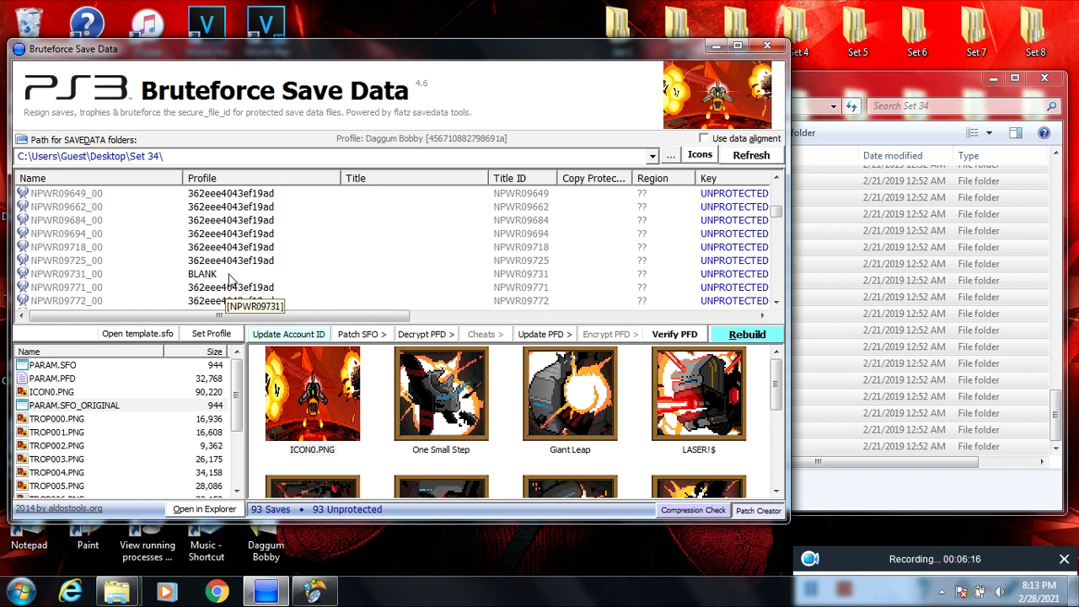
scroll(381, 245, "down", 5)
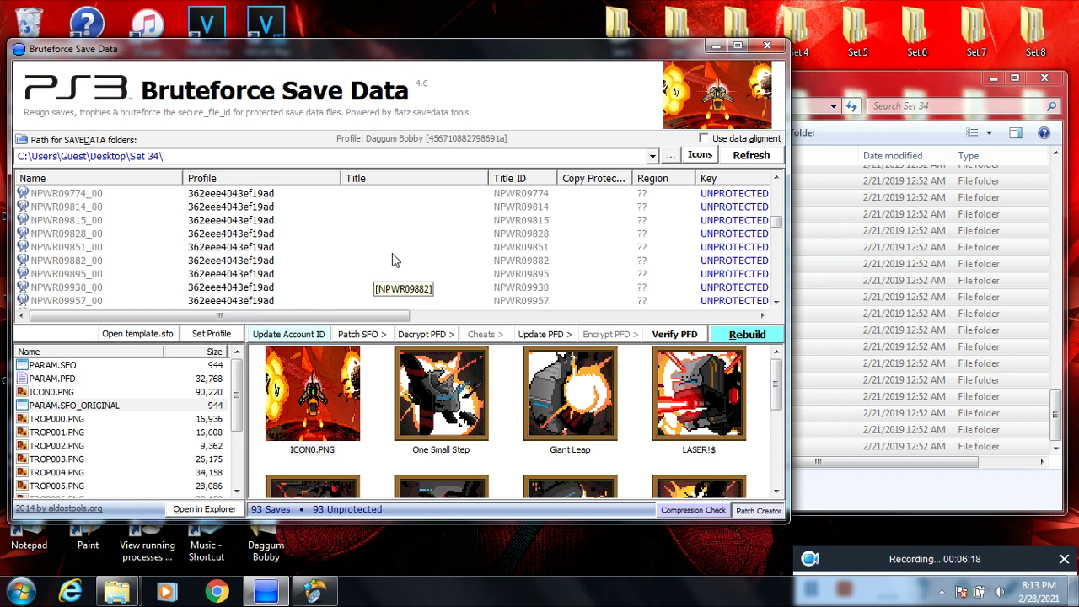
scroll(377, 263, "down", 5)
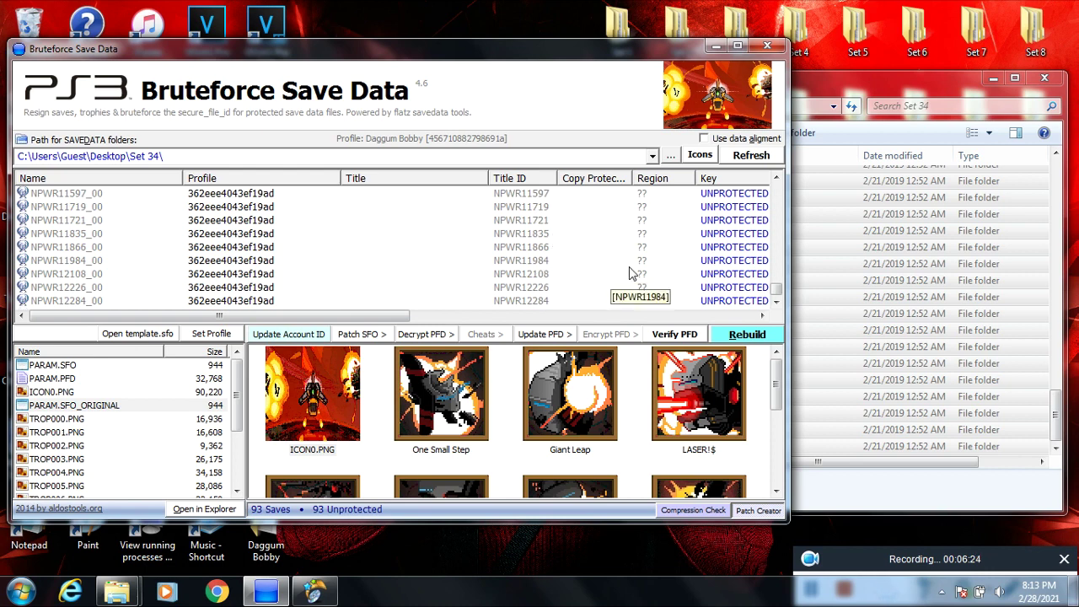
scroll(700, 276, "up", 10)
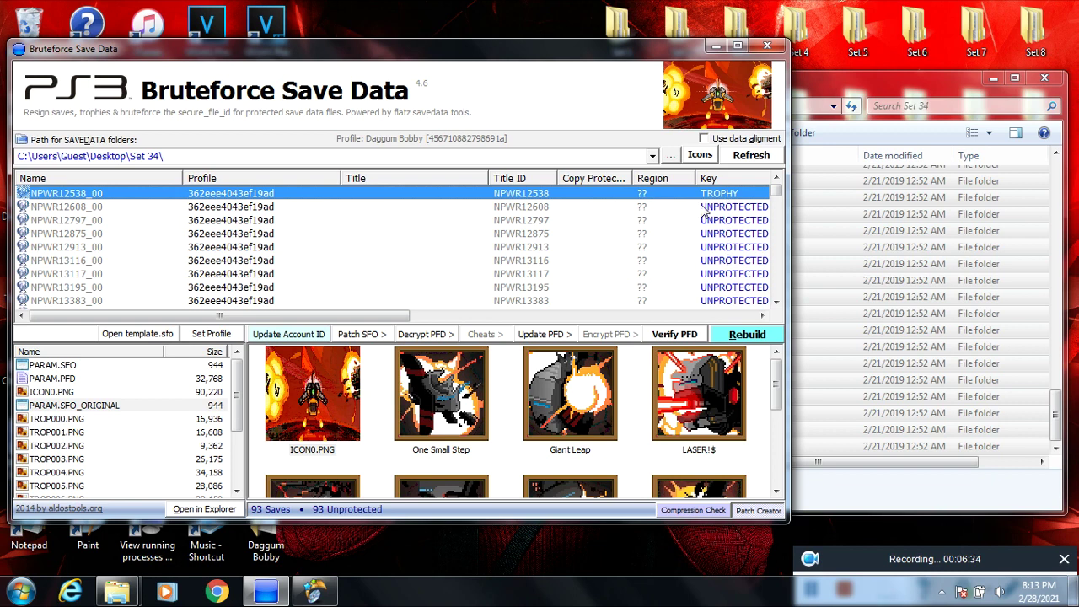
Delete the NPWR09731_00 trophy set, whose profile is BLANK, from Set 34
scroll(380, 269, "down", 7)
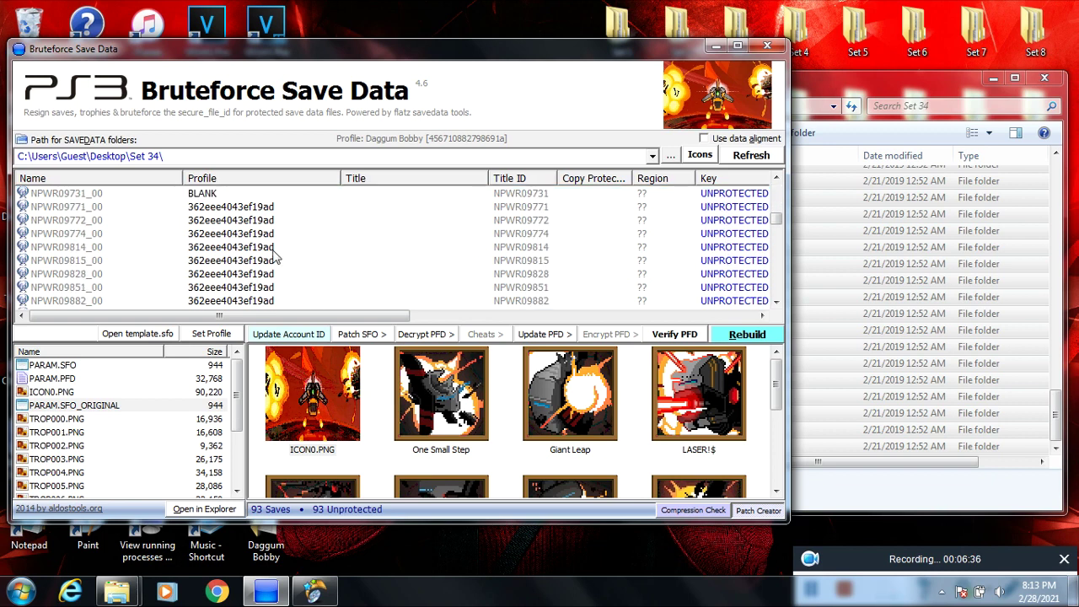
scroll(253, 251, "up", 1)
left_click(226, 234)
right_click(249, 229)
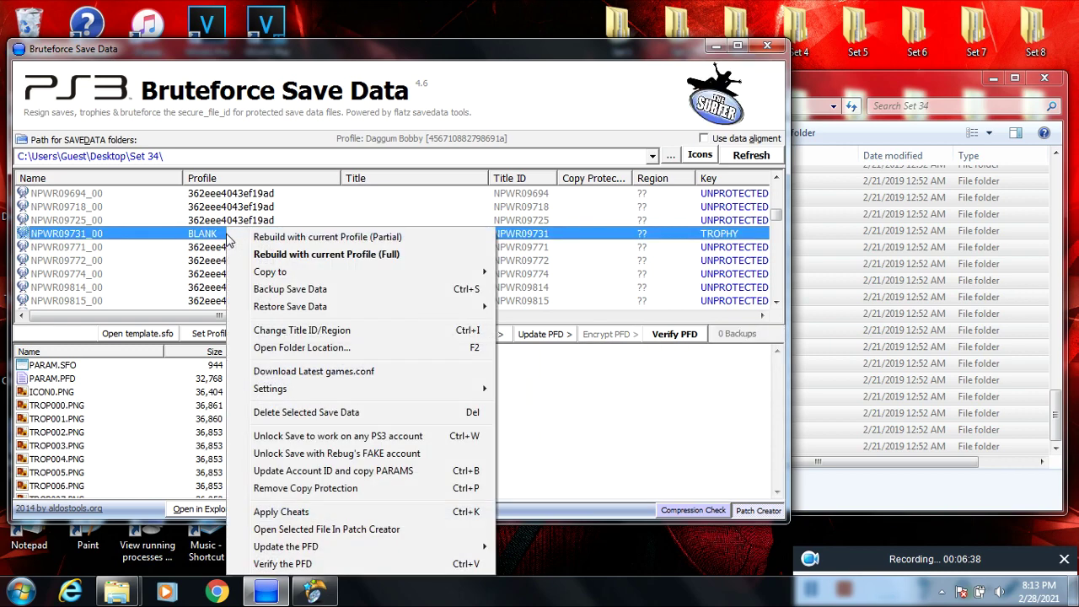
left_click(295, 413)
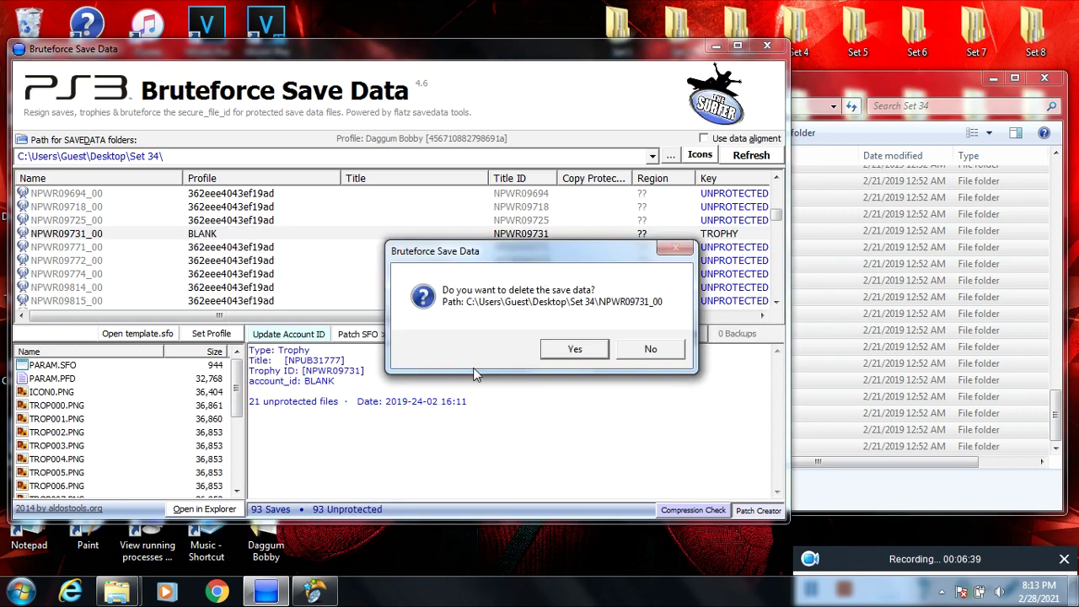
left_click(575, 354)
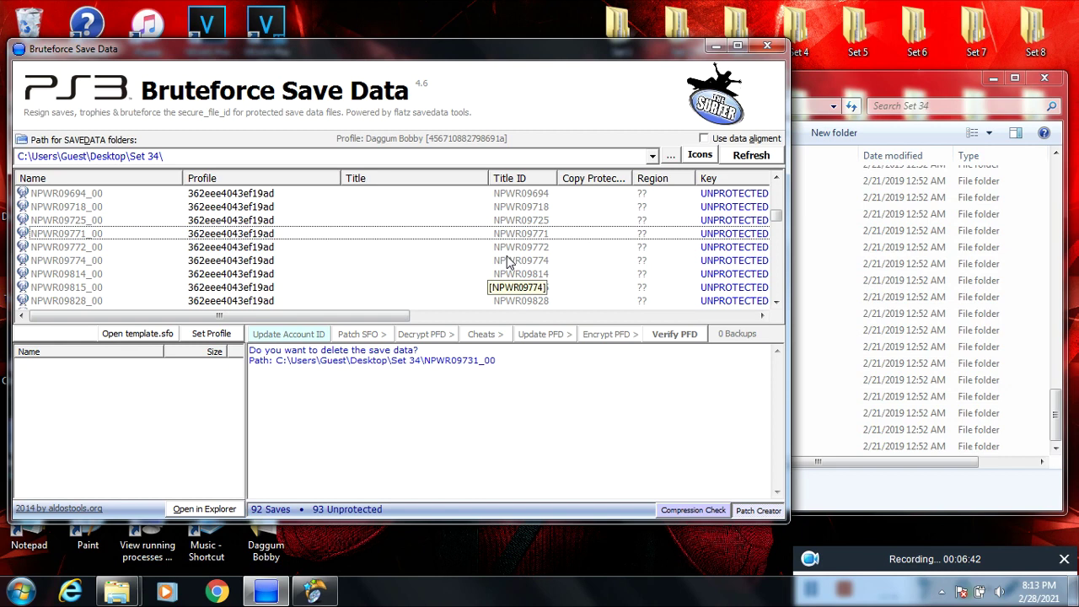
Look through the remaining trophy sets in the list and check their profiles against the chosen PS3 profile
scroll(508, 262, "down", 10)
scroll(510, 262, "down", 8)
scroll(510, 262, "down", 8)
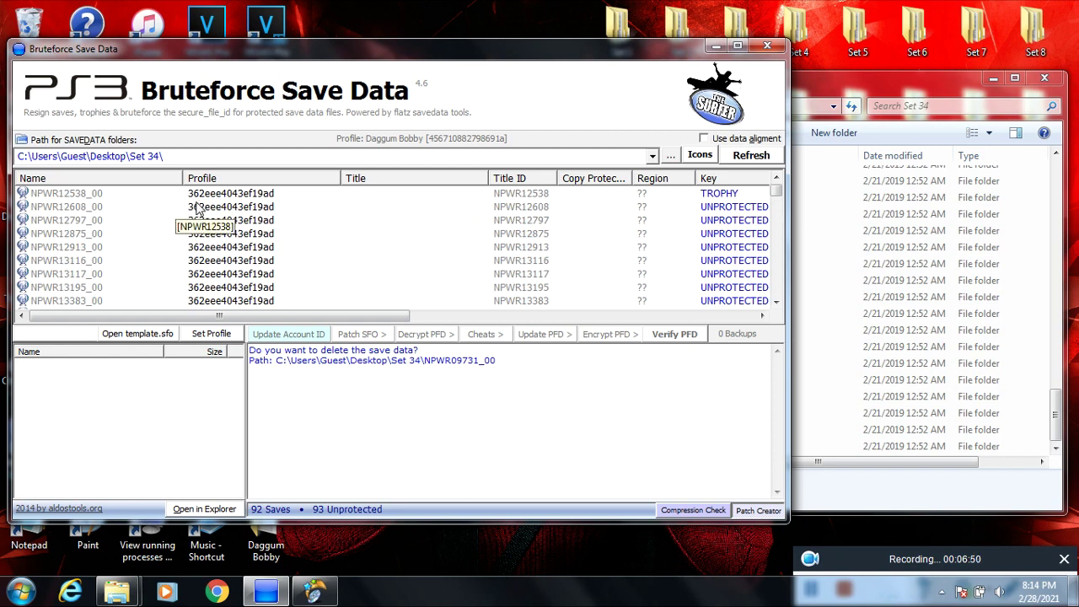
scroll(205, 236, "down", 8)
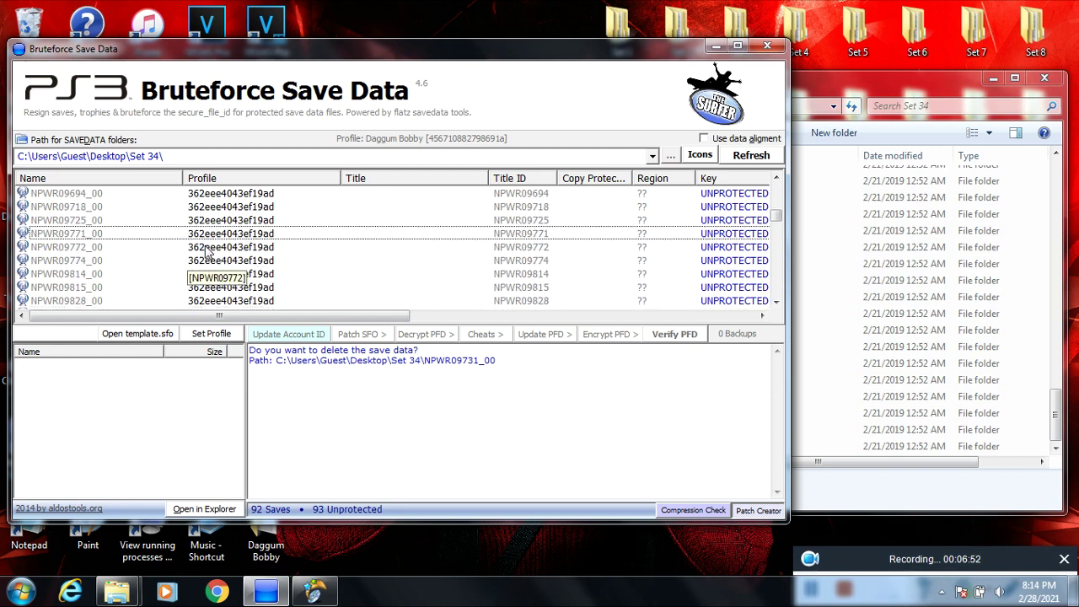
scroll(201, 240, "down", 6)
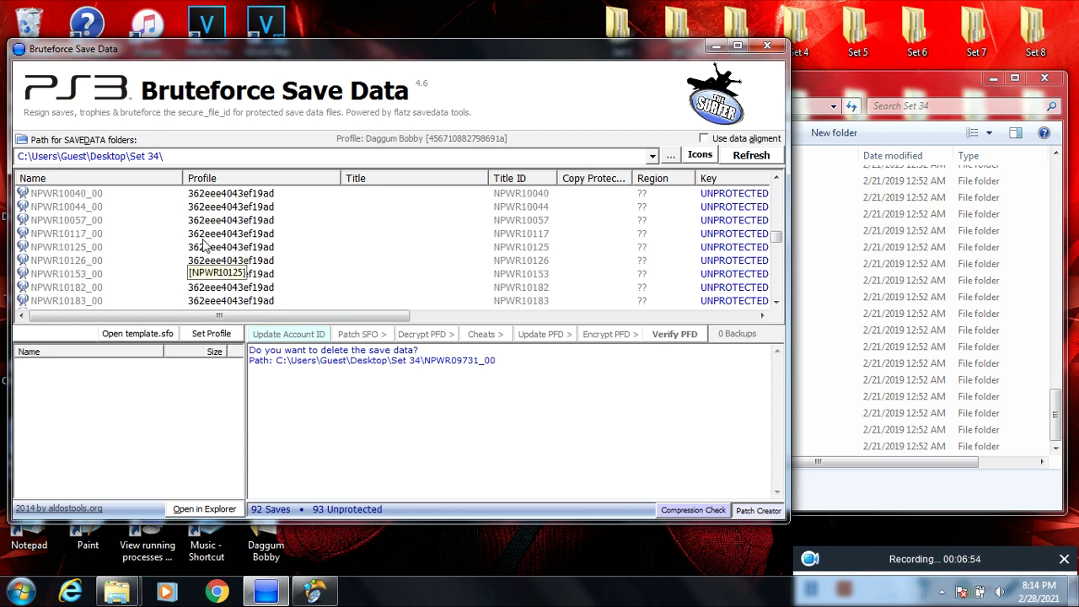
scroll(195, 229, "down", 3)
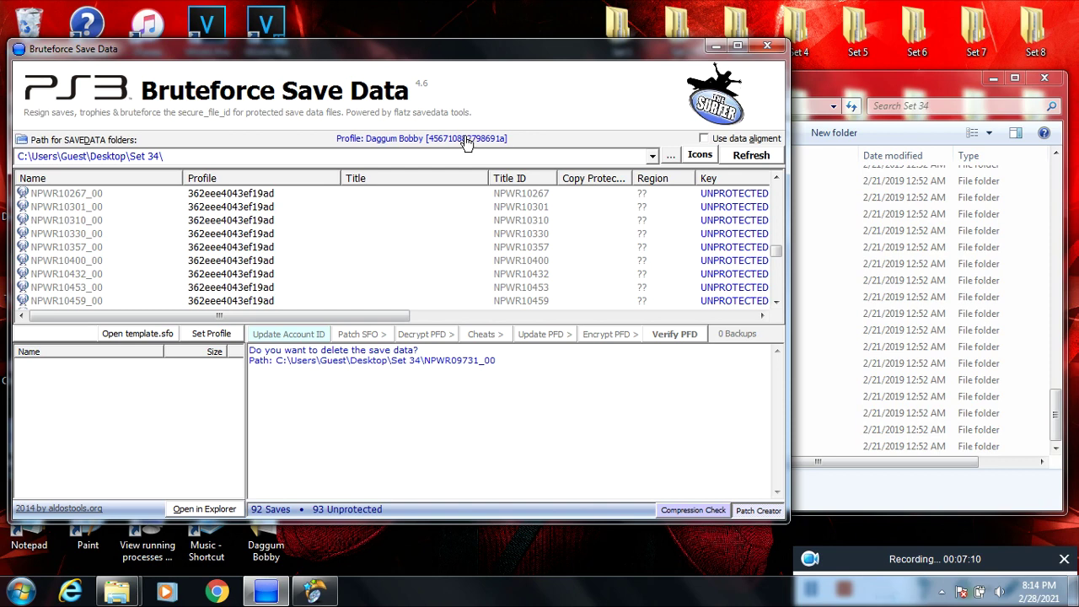
scroll(266, 246, "up", 10)
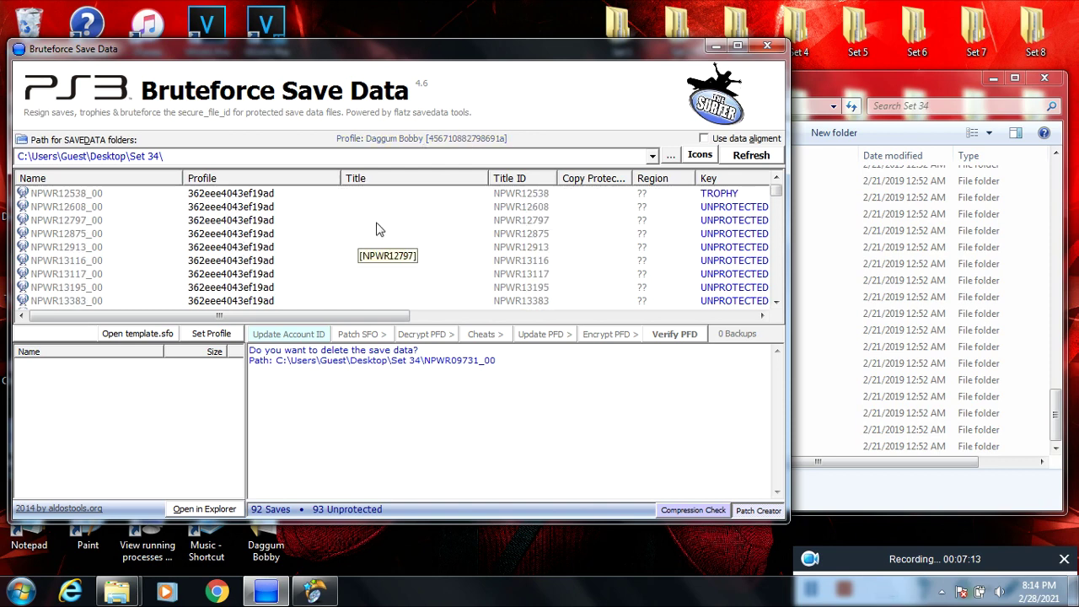
Run a full rebuild on all the trophy sets, updating their PARAM.SFO with the current PS3 profile
left_click(504, 195)
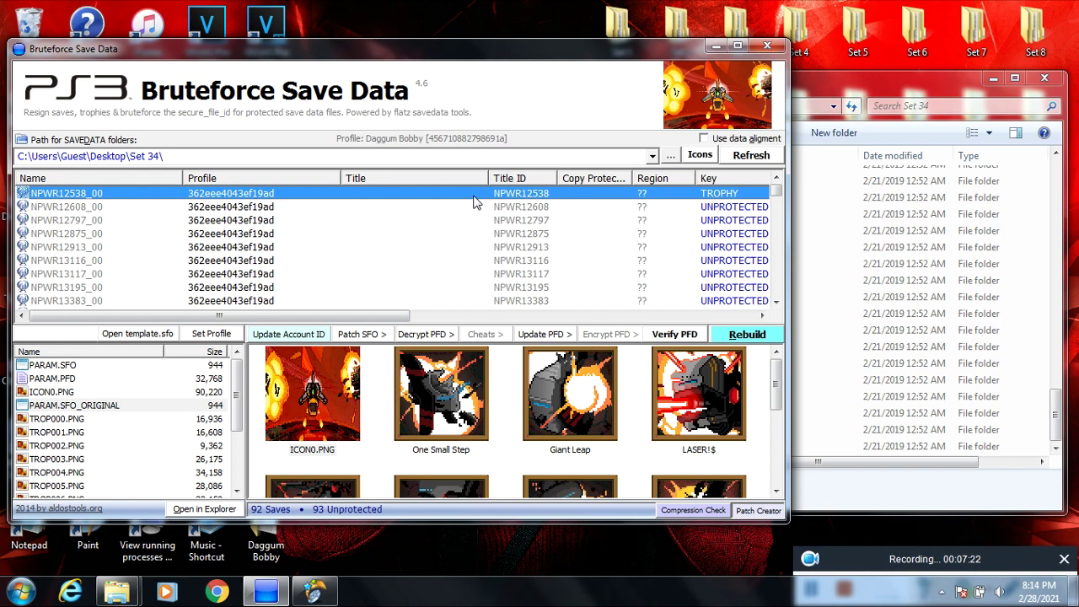
key("ctrl+a")
scroll(476, 244, "down", 3)
scroll(479, 253, "down", 15)
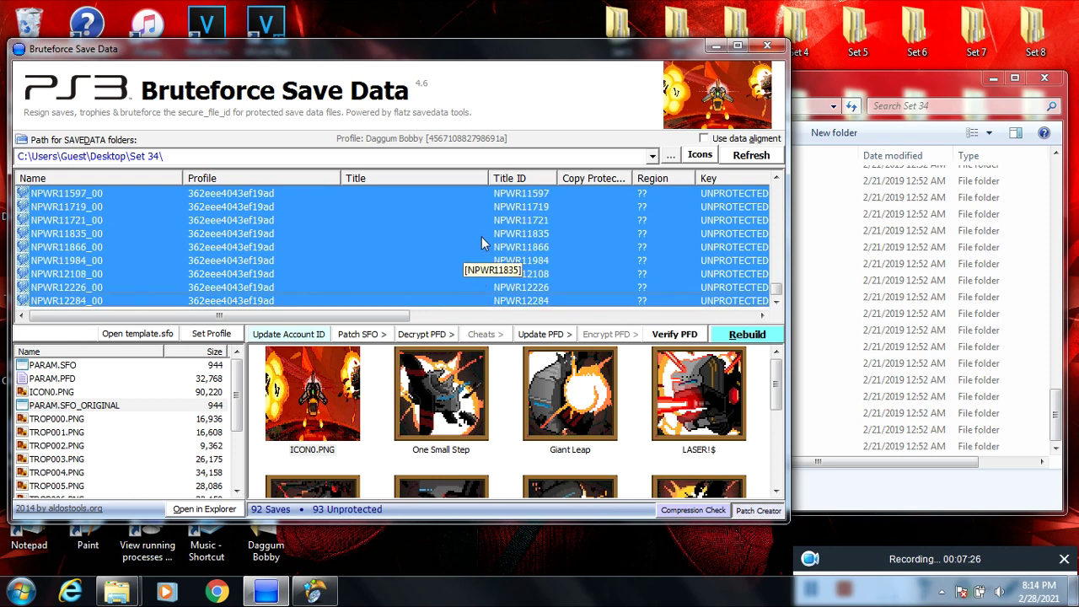
scroll(488, 247, "down", 10)
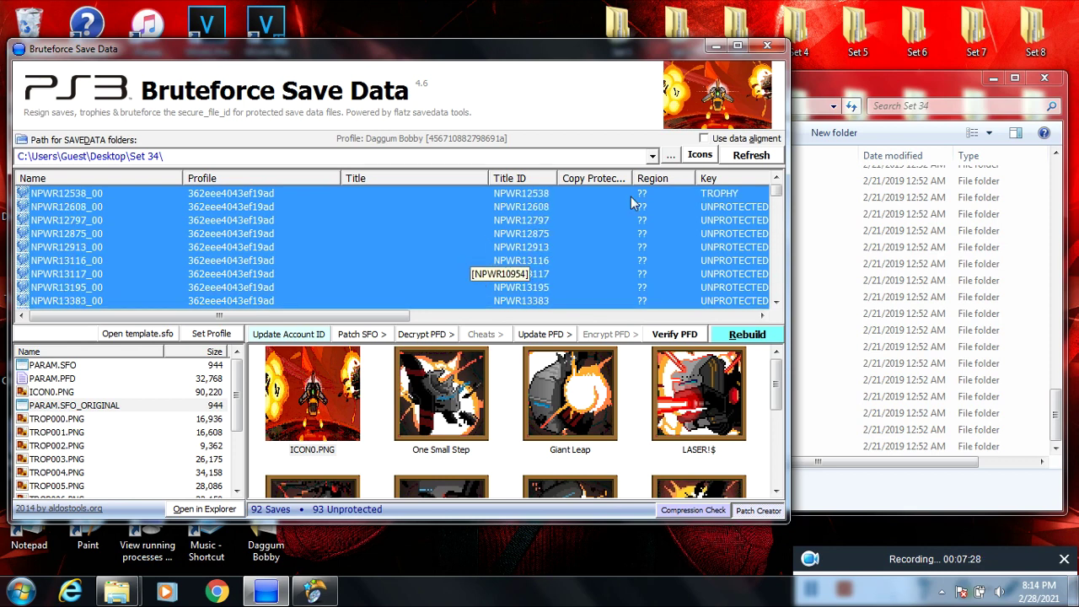
left_click(738, 337)
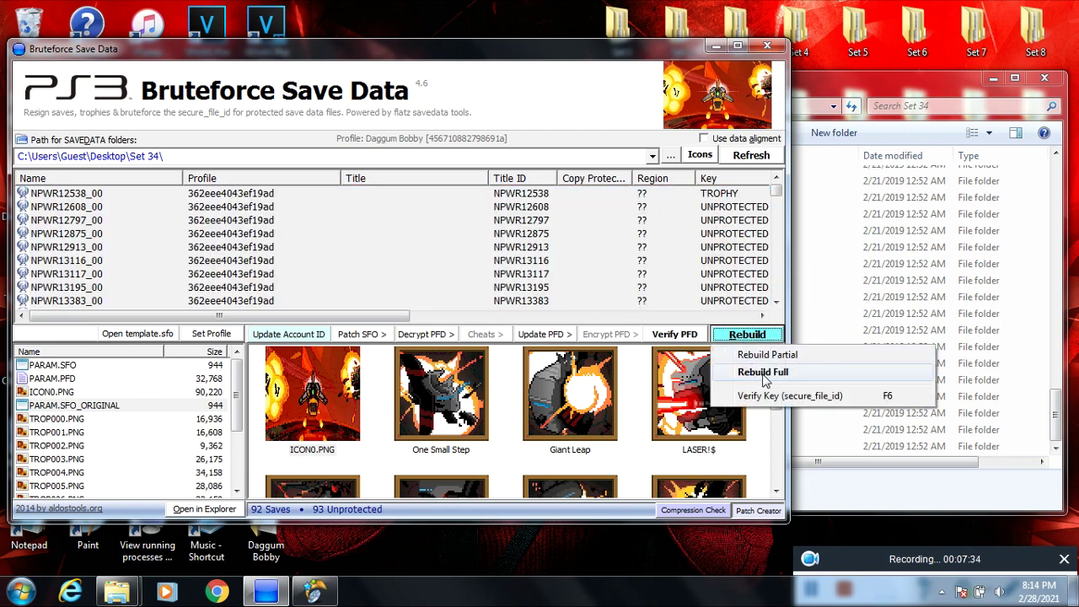
left_click(763, 373)
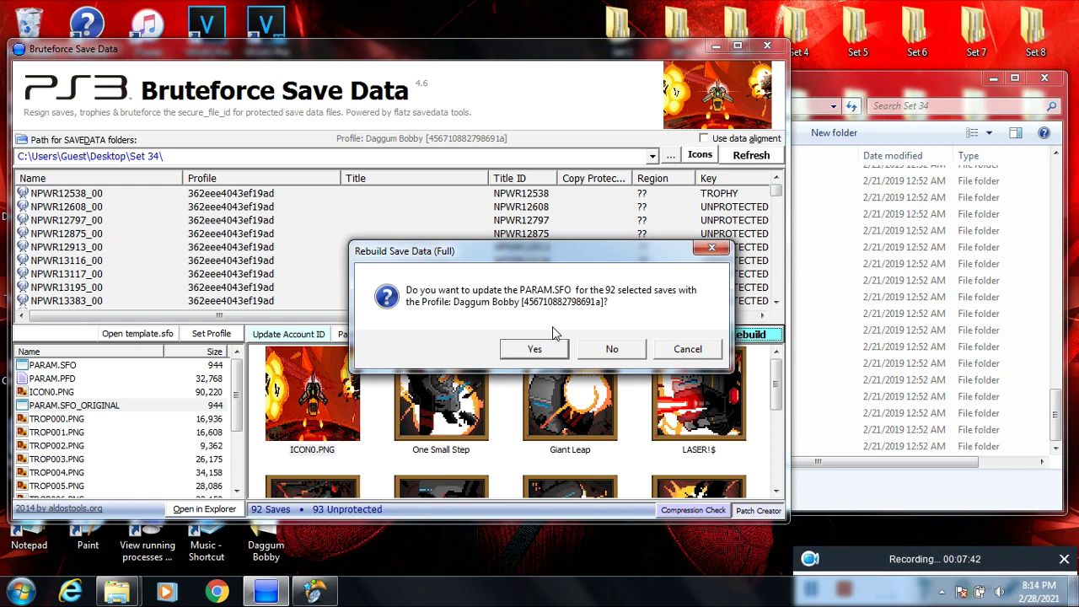
left_click(536, 349)
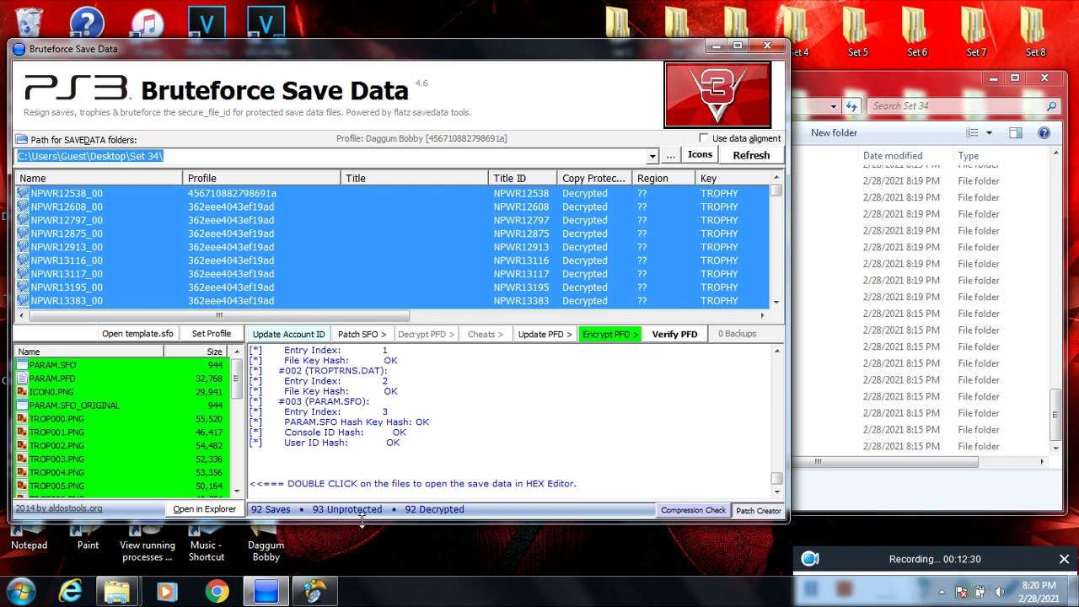
Encrypt all files of the rebuilt trophy sets, approving the encryption for each set
left_click(612, 336)
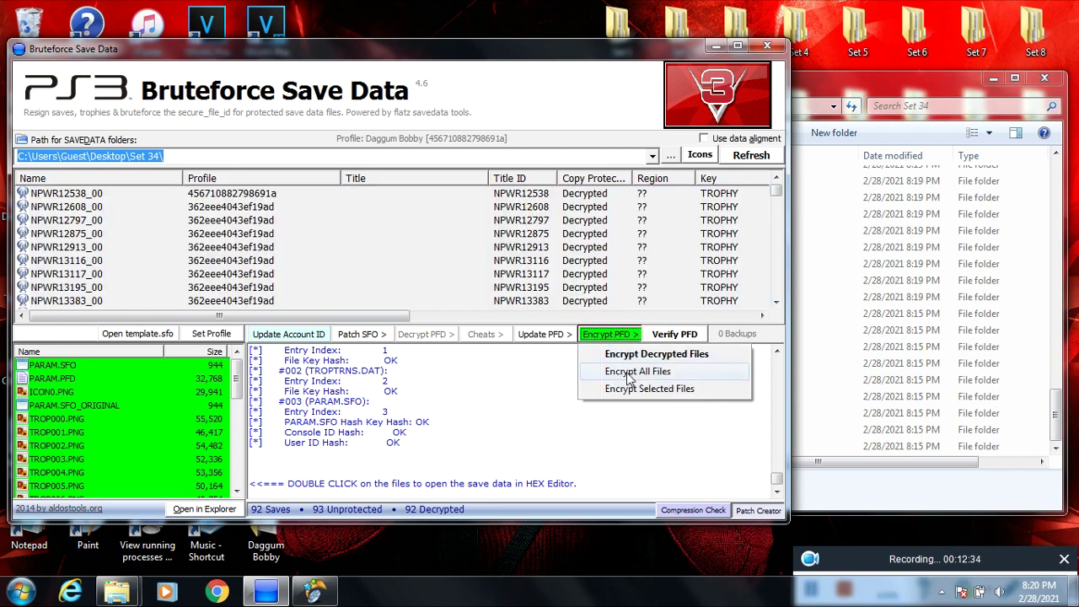
left_click(629, 374)
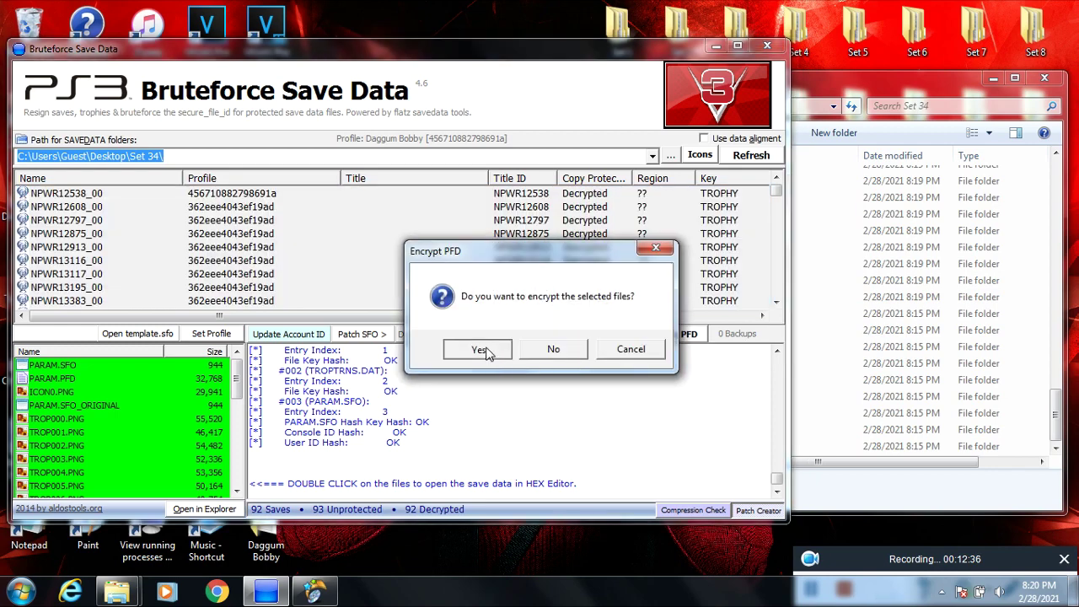
left_click(482, 350)
left_click(482, 350)
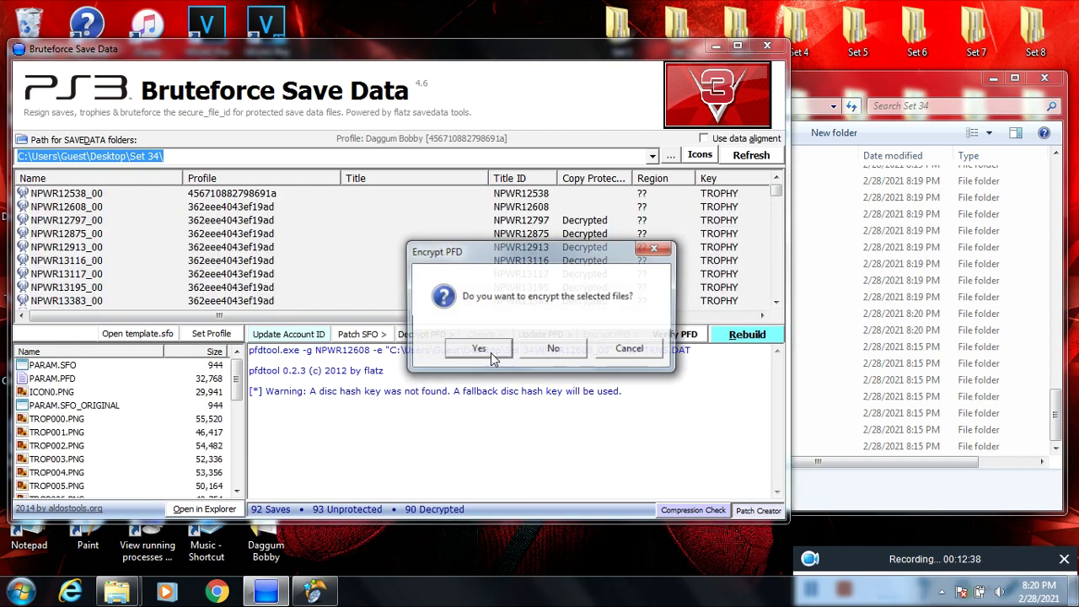
left_click(494, 352)
left_click(497, 352)
left_click(497, 353)
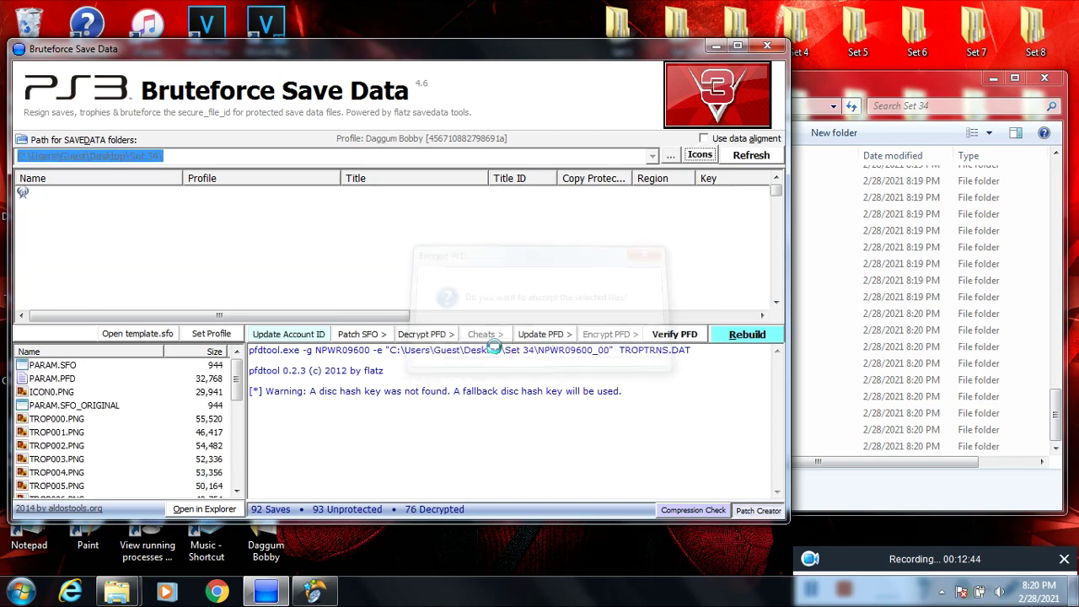
left_click(497, 352)
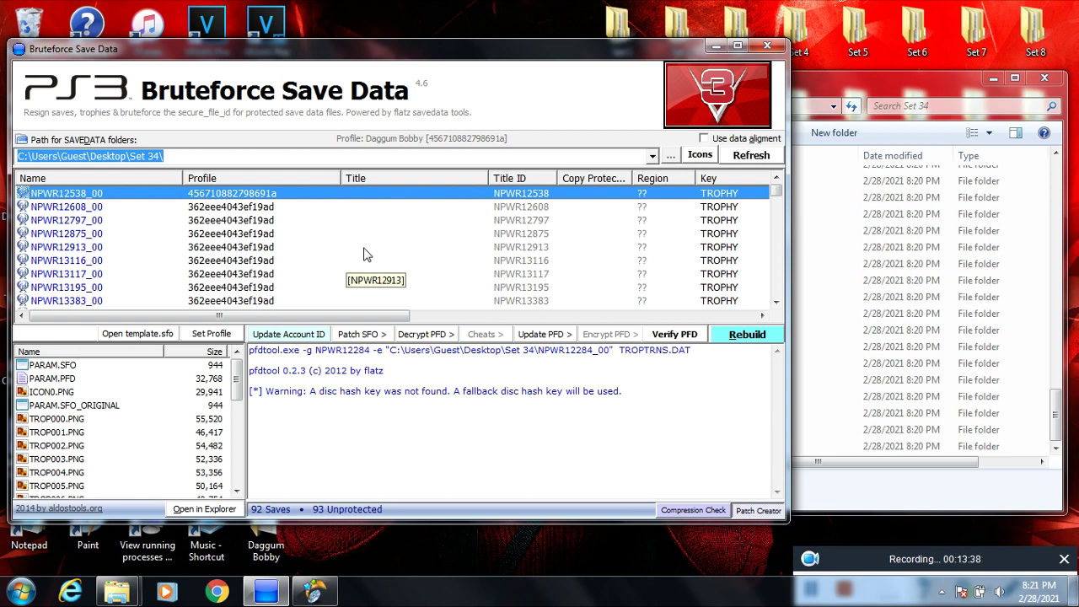
Select every trophy set again and repeat the full rebuild, updating PARAM.SFO with the current profile
key("ctrl+a")
scroll(531, 261, "down", 9)
scroll(544, 260, "up", 10)
scroll(545, 255, "up", 1)
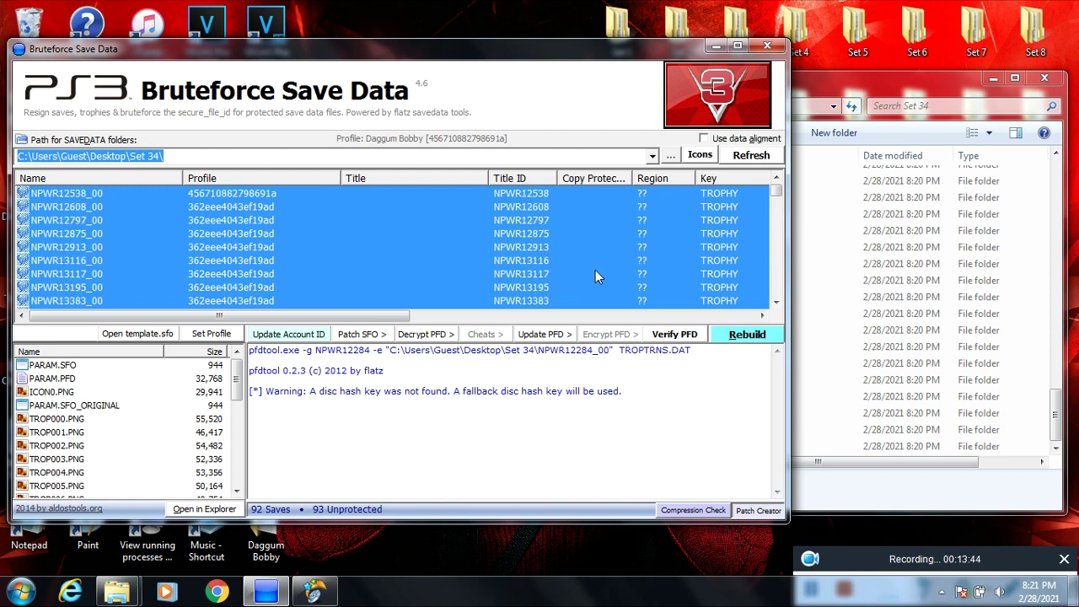
left_click(728, 339)
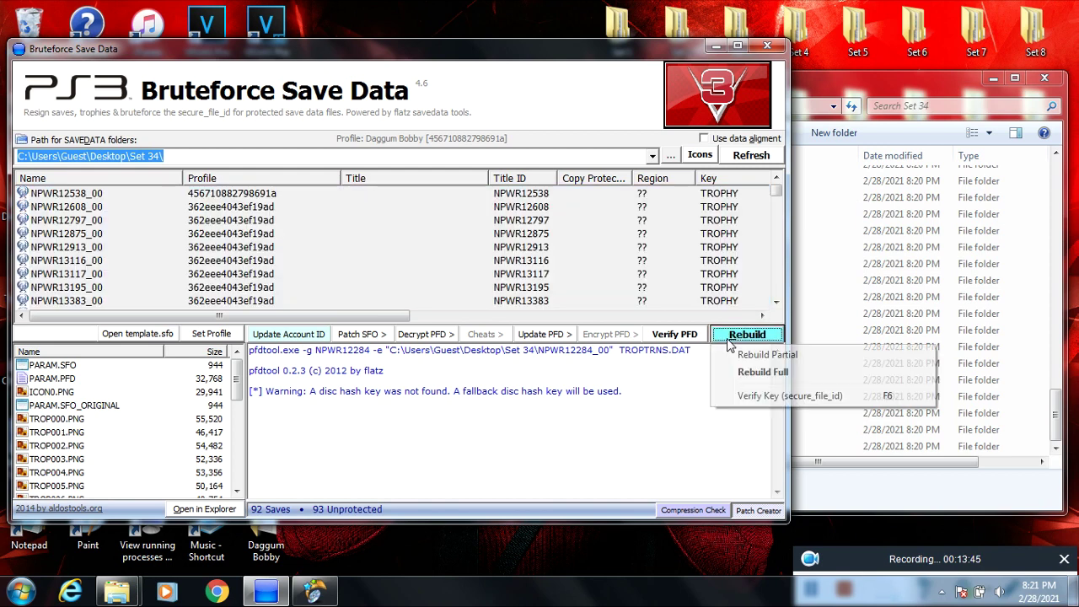
left_click(757, 375)
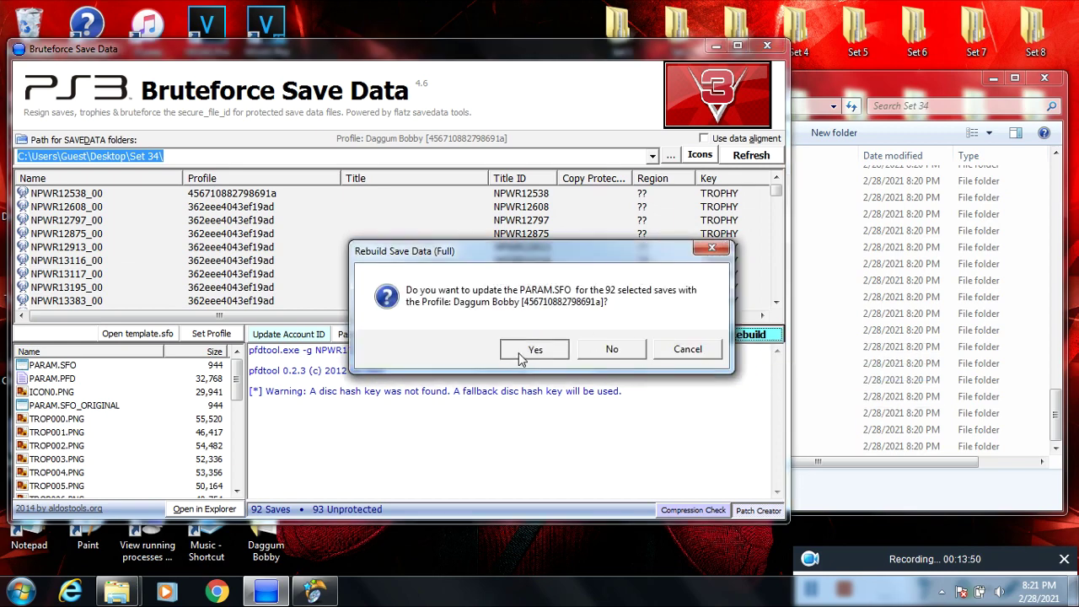
left_click(533, 347)
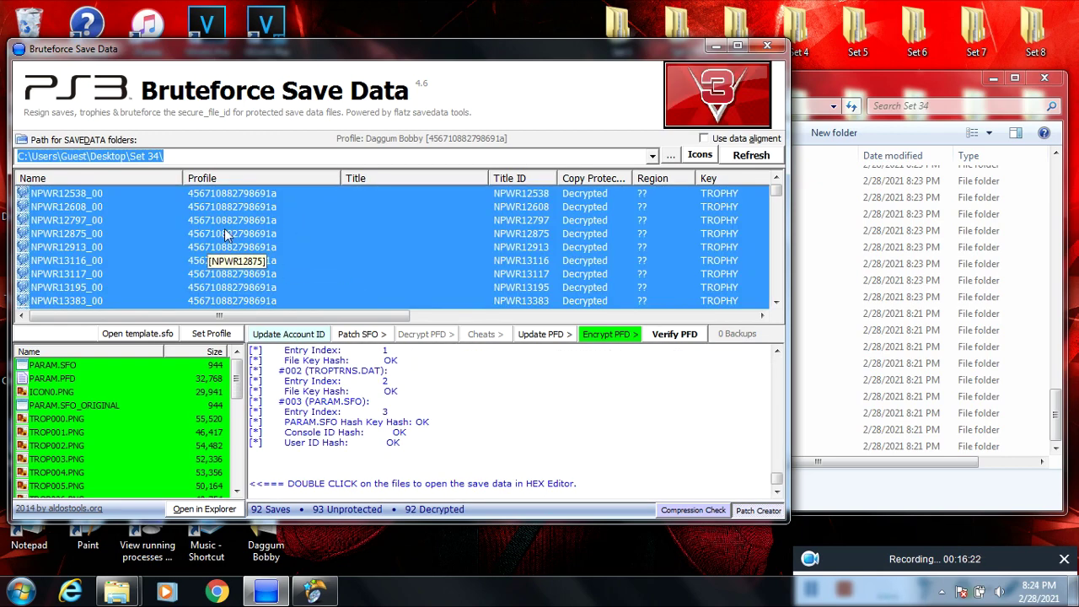
Look through the rebuilt trophy sets and check the profile listed for each one
scroll(205, 205, "down", 5)
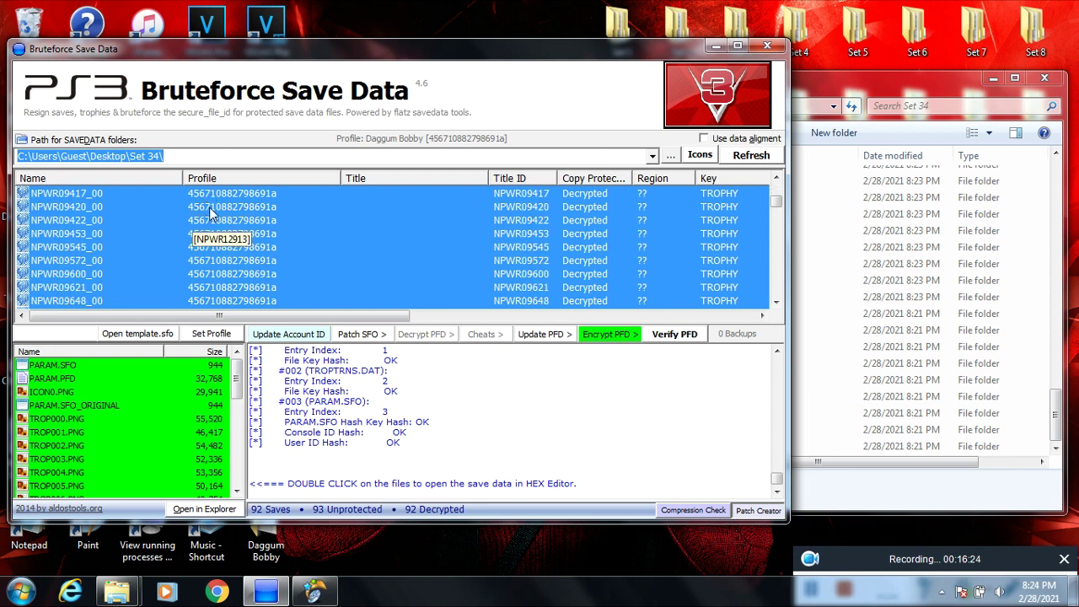
scroll(228, 266, "down", 4)
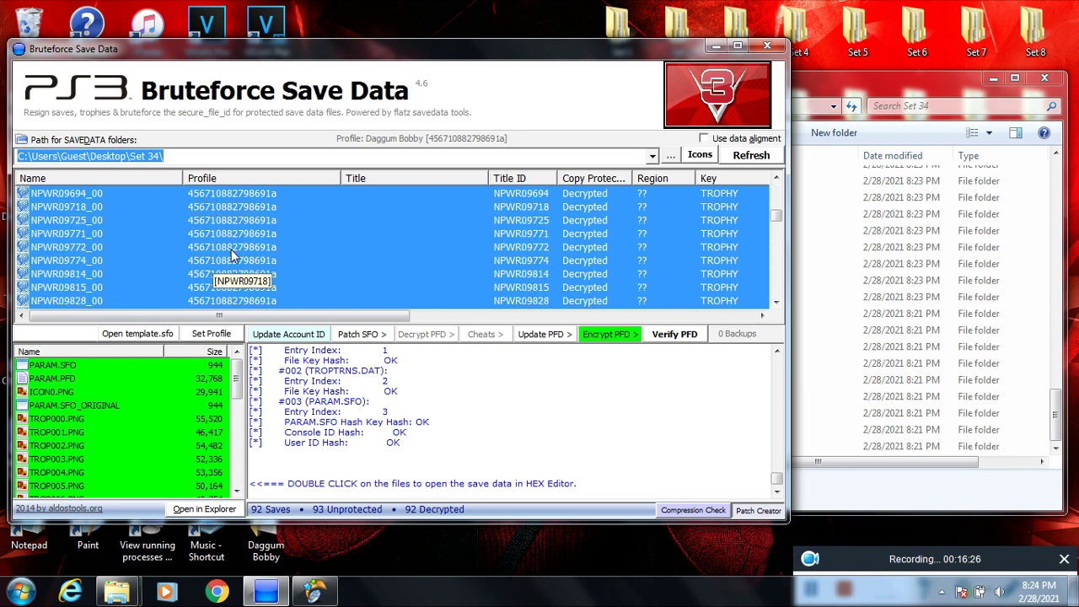
scroll(226, 251, "down", 3)
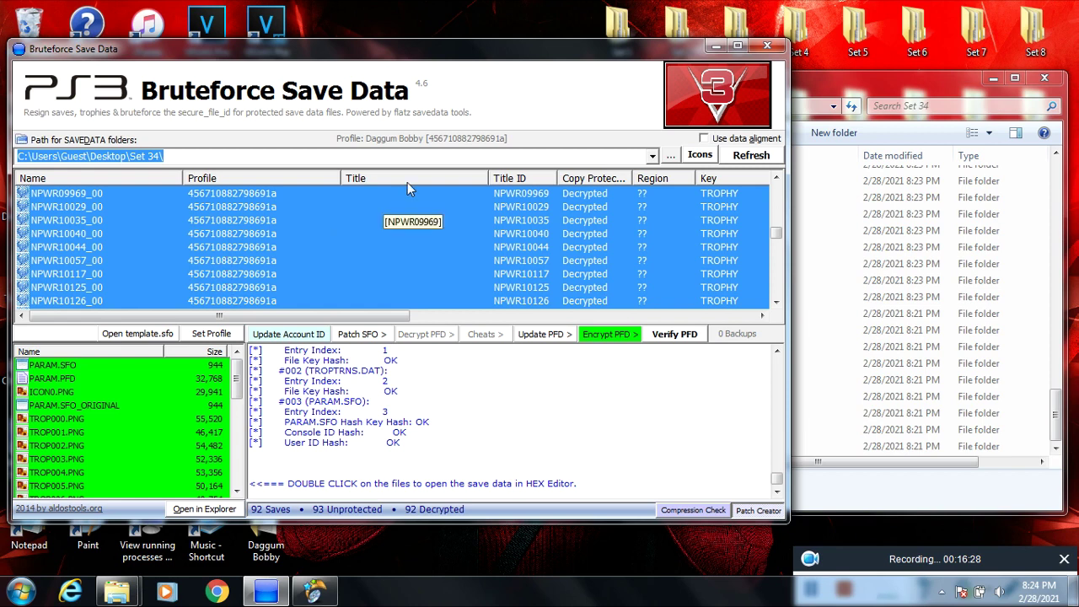
scroll(280, 237, "down", 6)
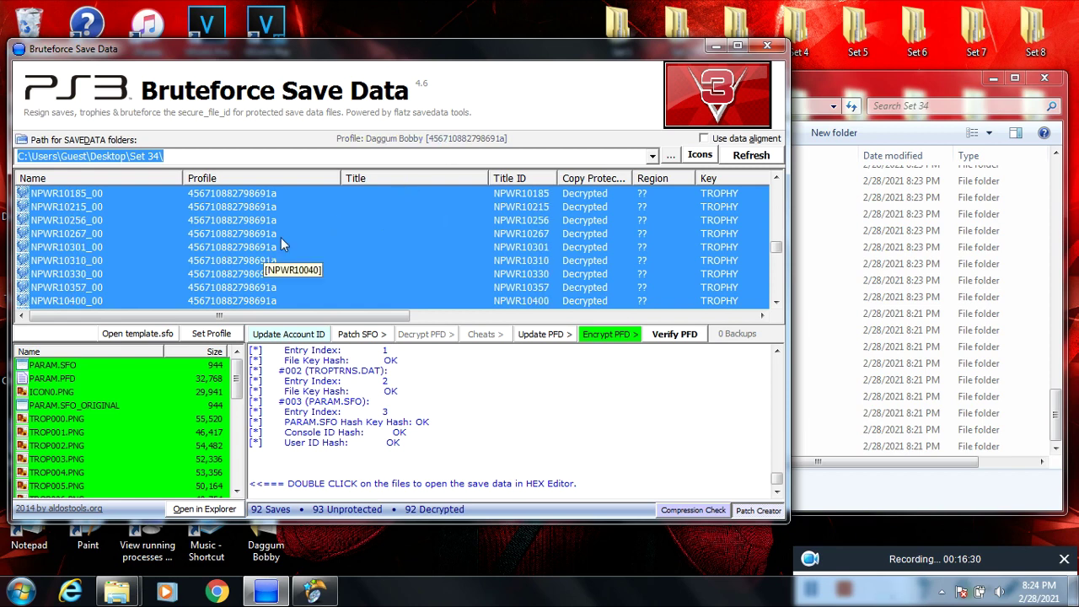
scroll(283, 240, "down", 2)
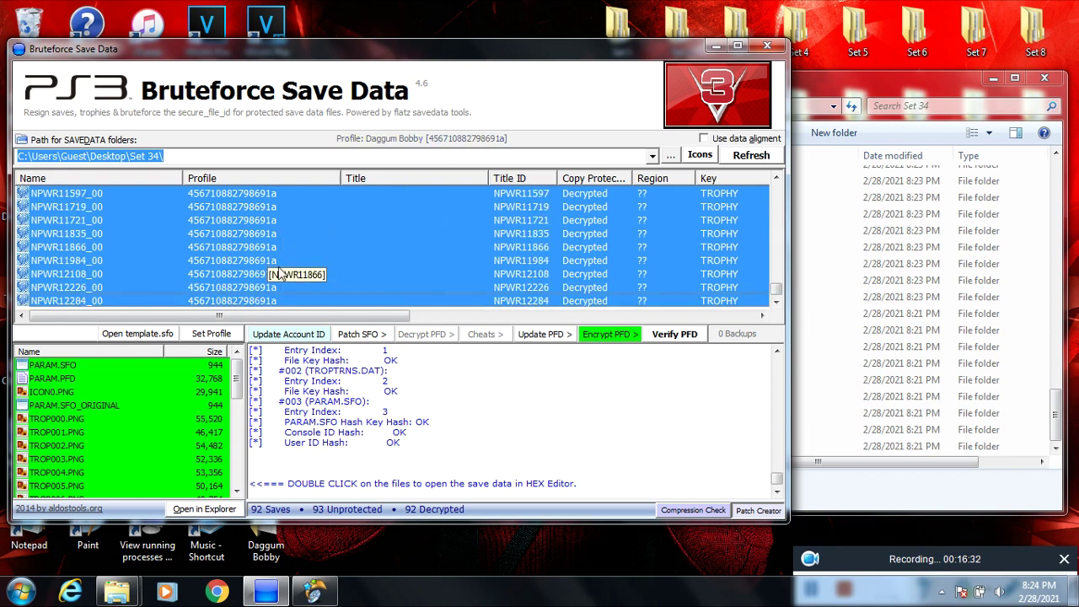
scroll(274, 268, "up", 10)
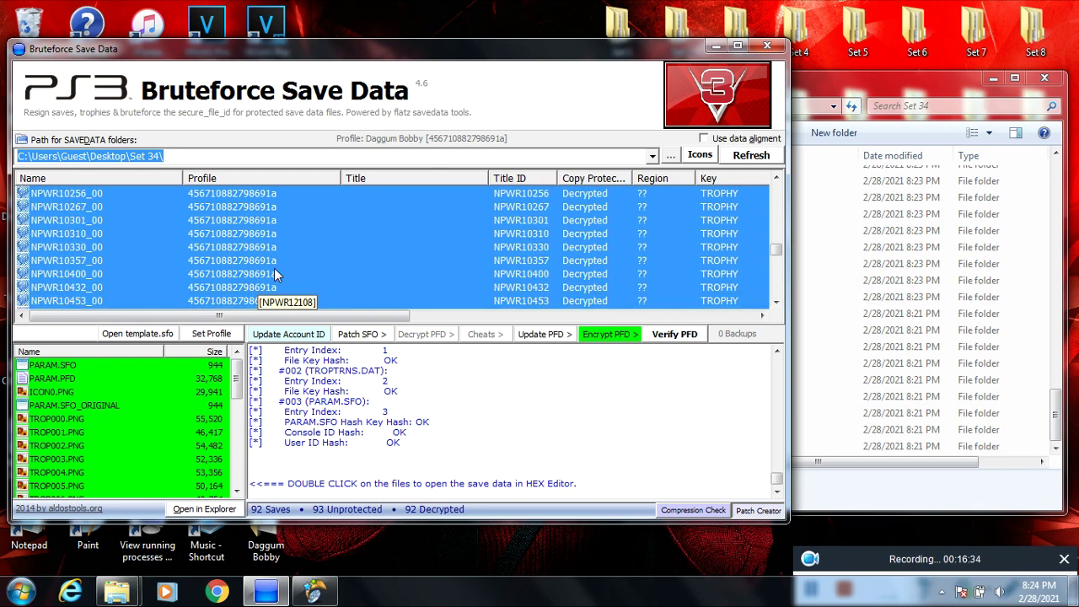
scroll(274, 268, "up", 3)
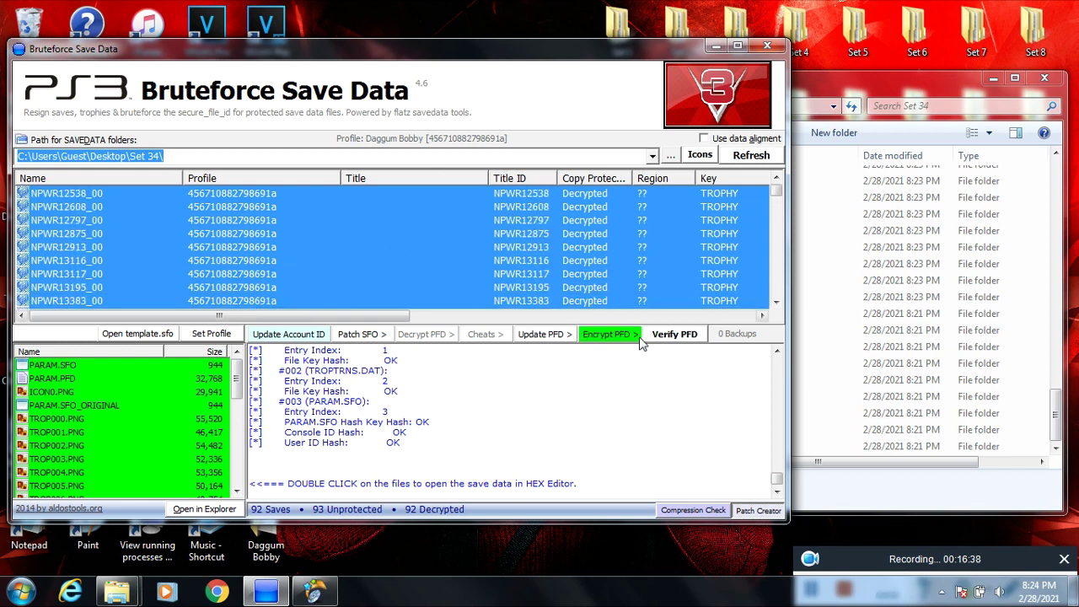
Encrypt all files of the selected trophy sets again after the second rebuild, approving each encryption request
left_click(612, 337)
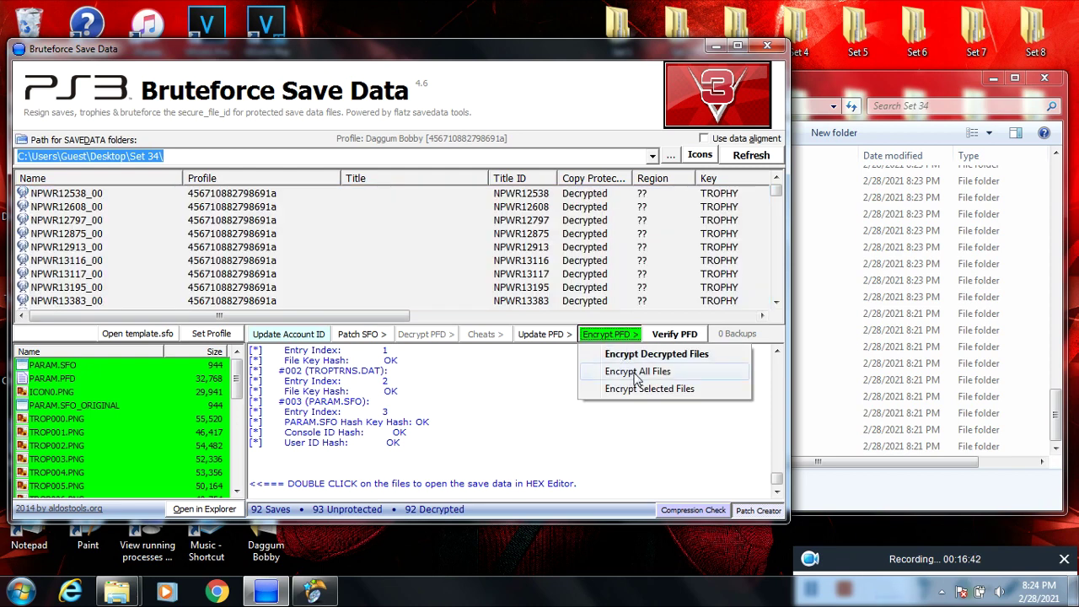
left_click(634, 373)
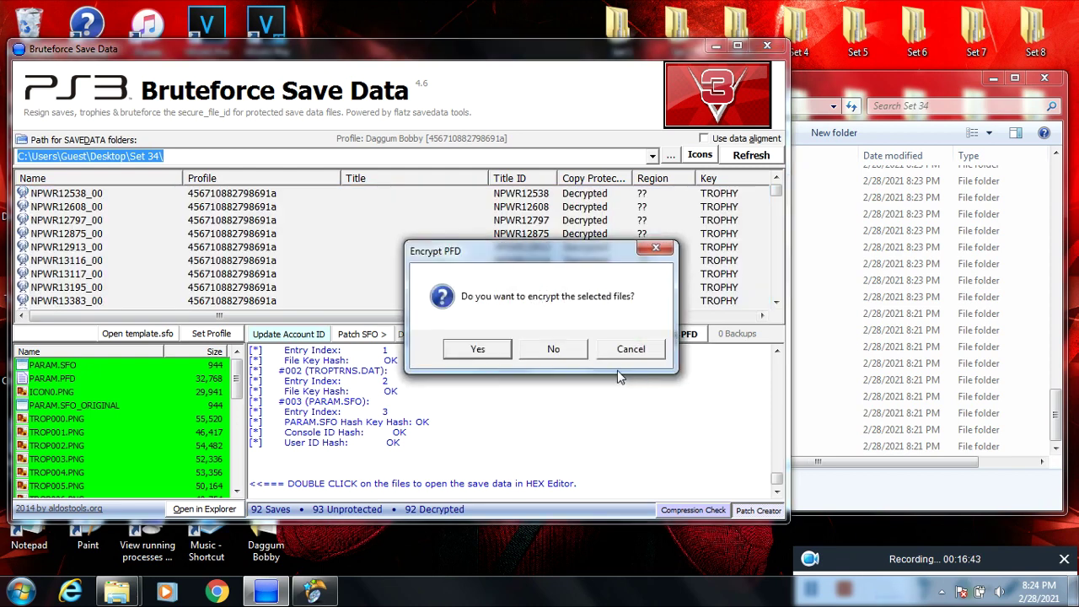
left_click(484, 350)
left_click(484, 351)
left_click(477, 349)
left_click(477, 349)
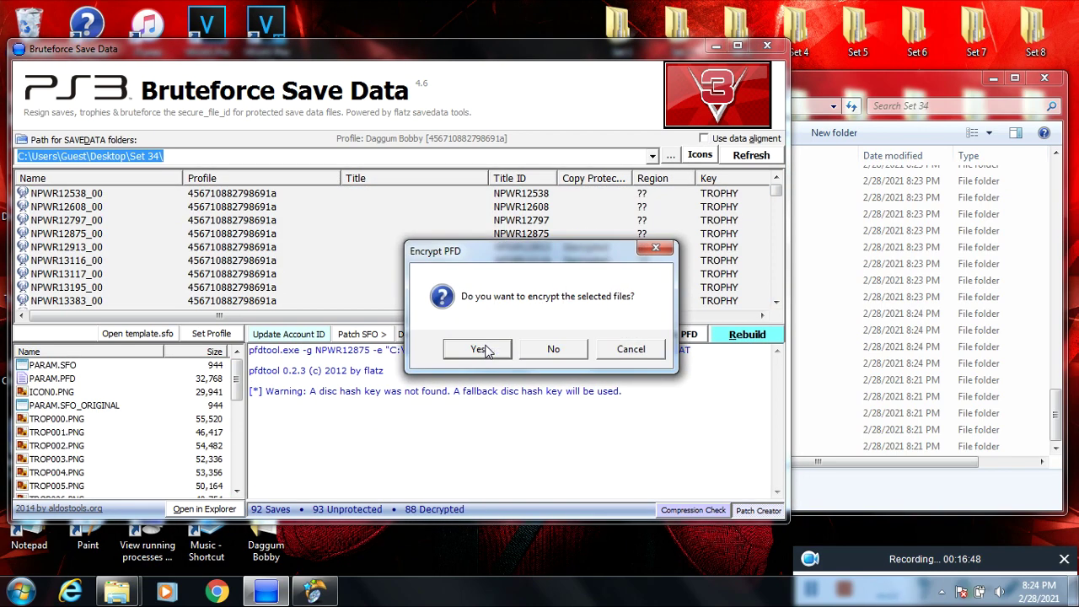
left_click(477, 349)
left_click(477, 349)
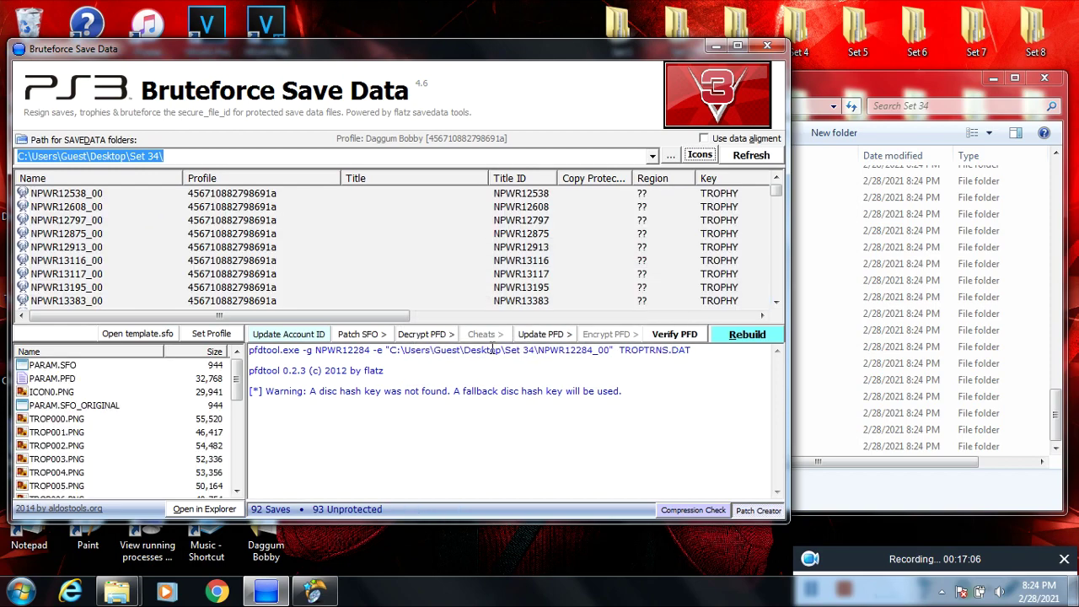
Select every trophy set and run a full PFD update on them, approving the update for each set, and close Bruteforce Save Data
left_click(556, 301)
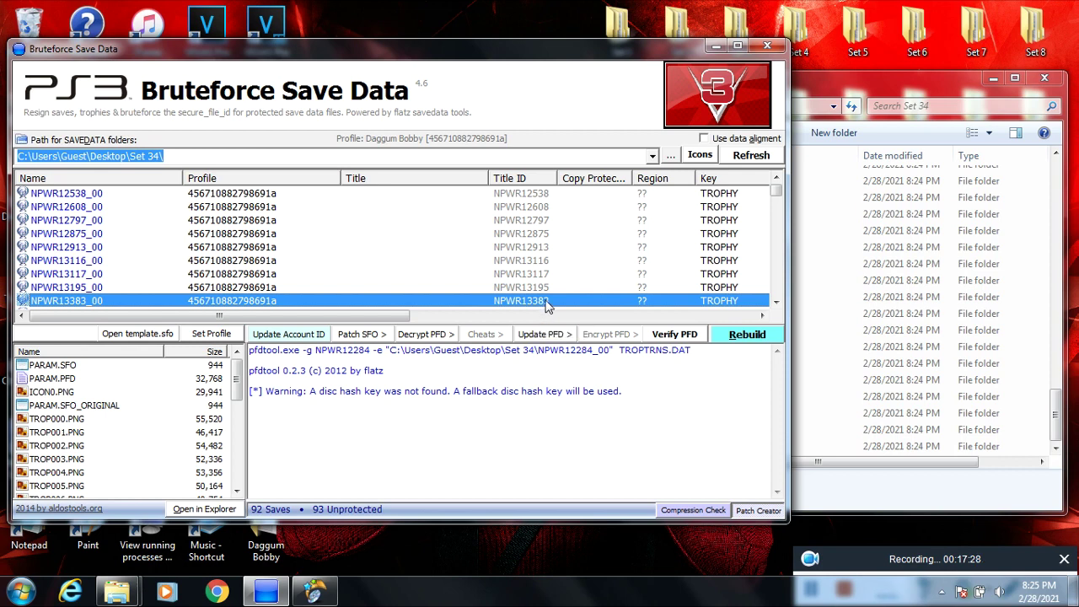
key("ctrl+a")
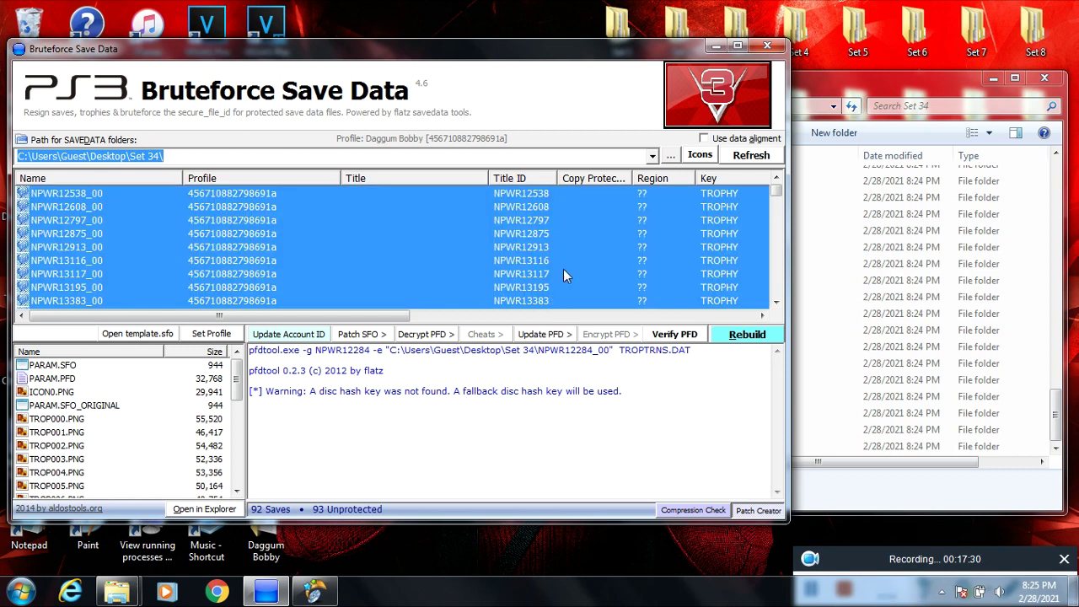
scroll(563, 272, "down", 20)
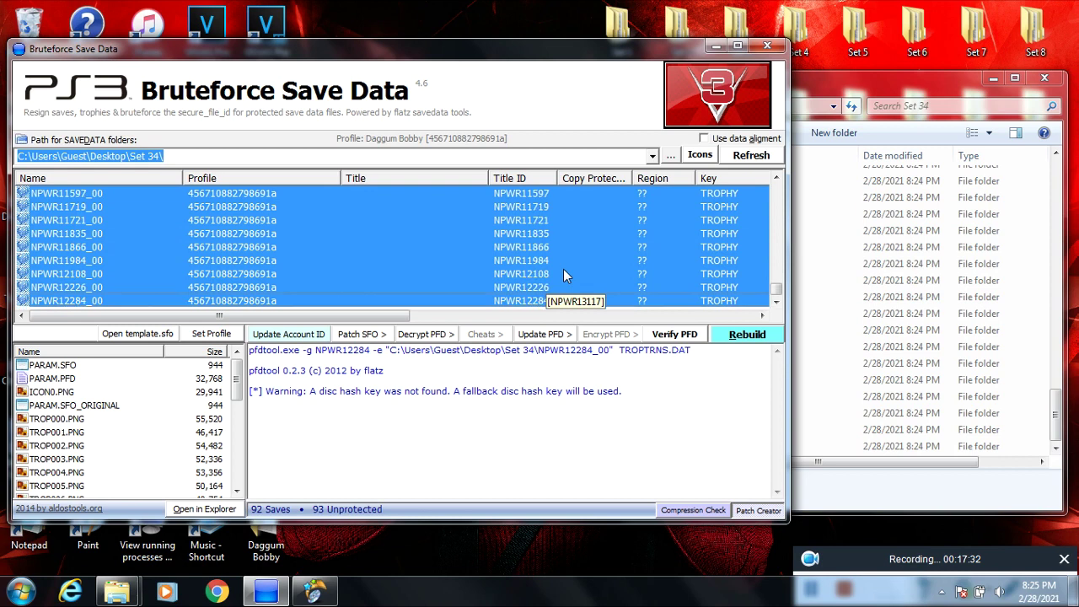
scroll(564, 269, "up", 15)
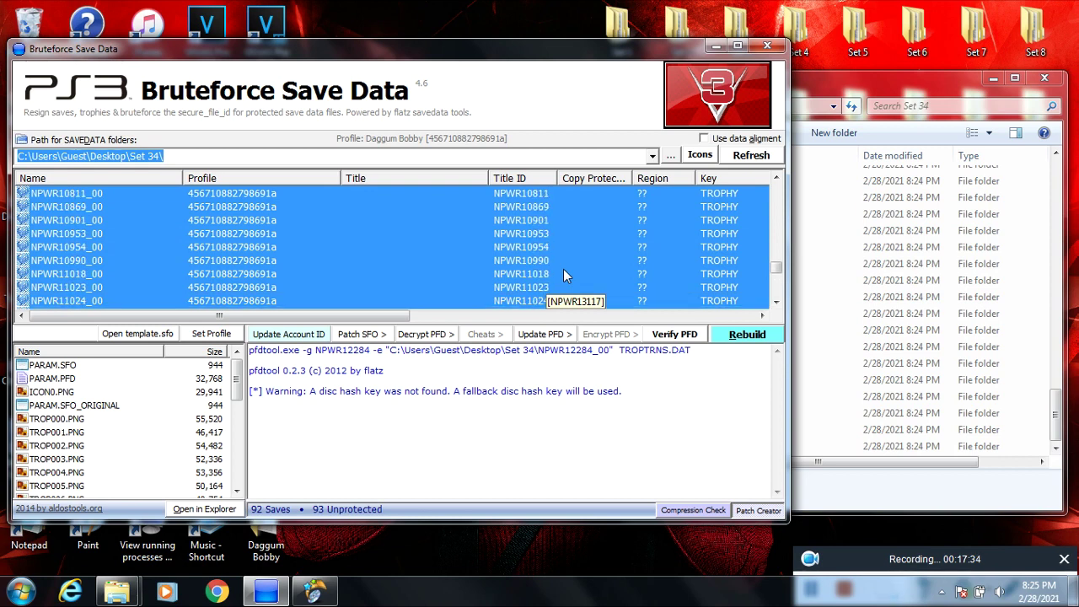
scroll(563, 271, "up", 5)
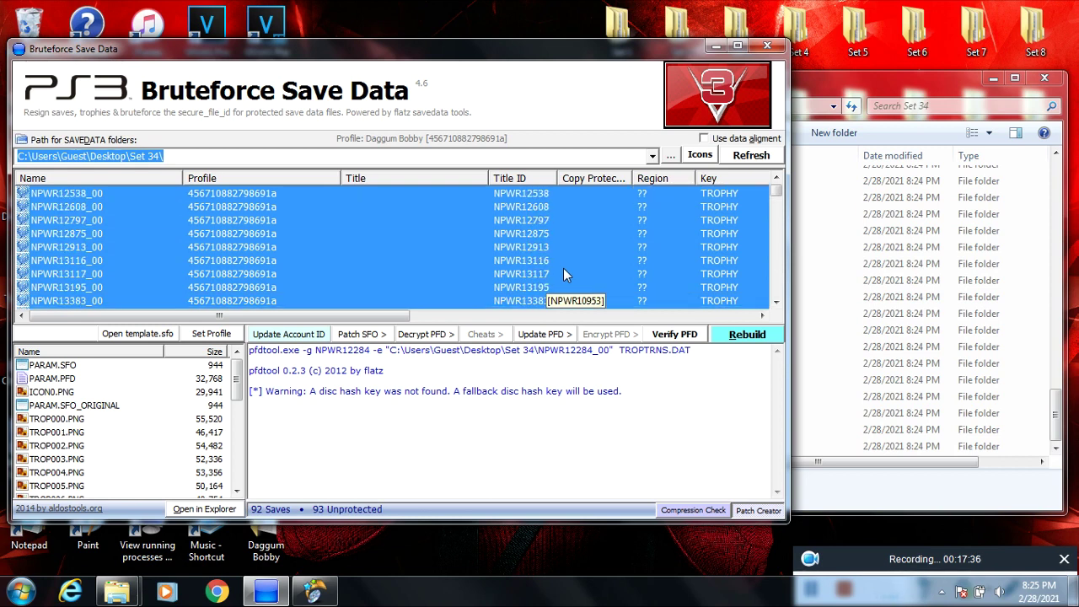
left_click(552, 335)
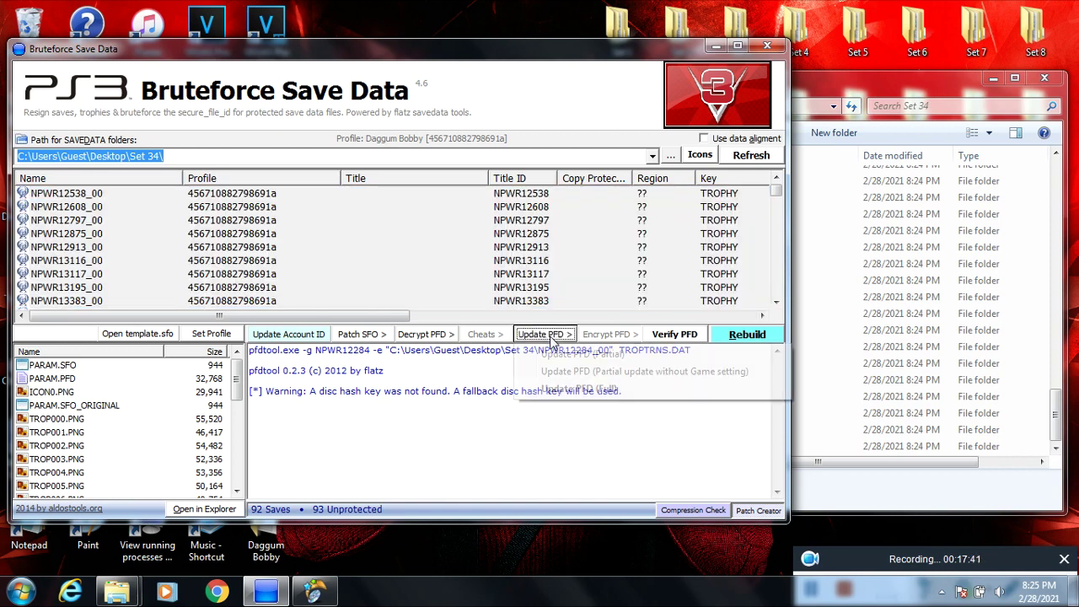
left_click(577, 391)
left_click(493, 350)
left_click(488, 349)
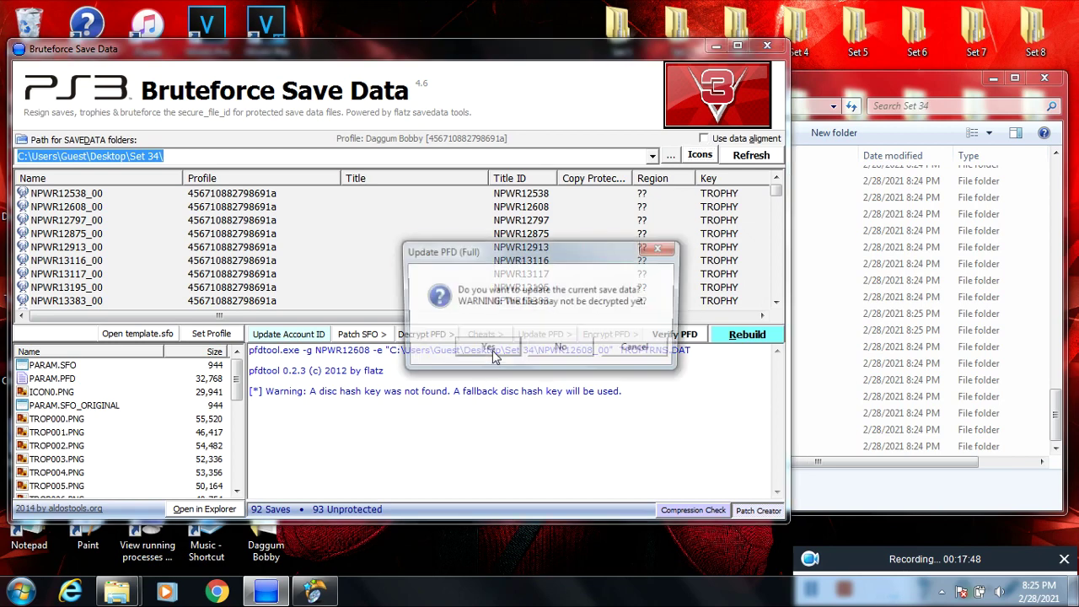
left_click(488, 349)
left_click(491, 351)
left_click(492, 351)
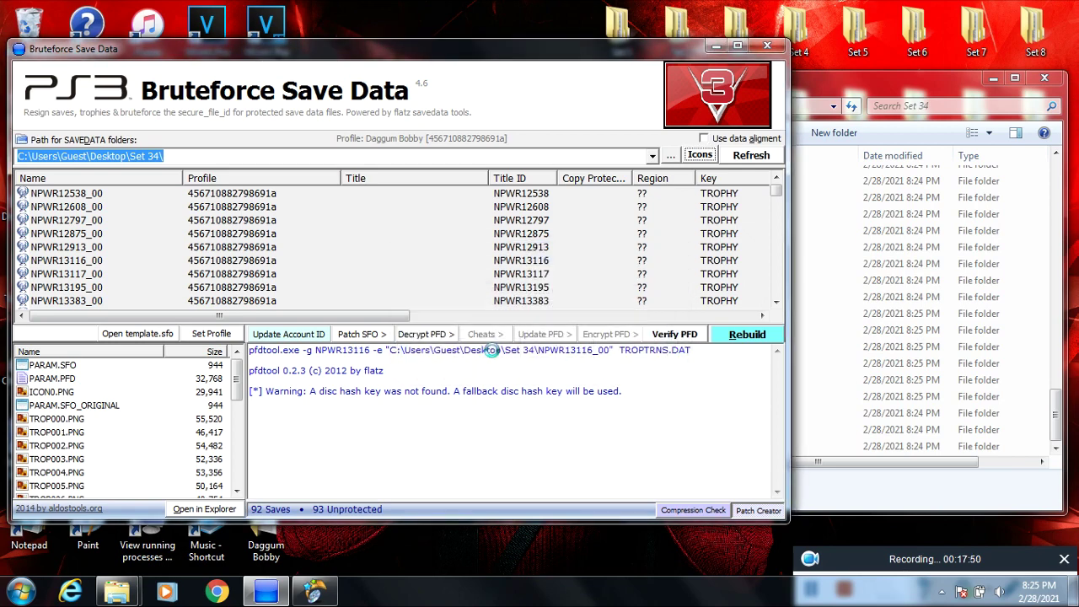
left_click(491, 351)
left_click(491, 351)
left_click(491, 351)
left_click(492, 348)
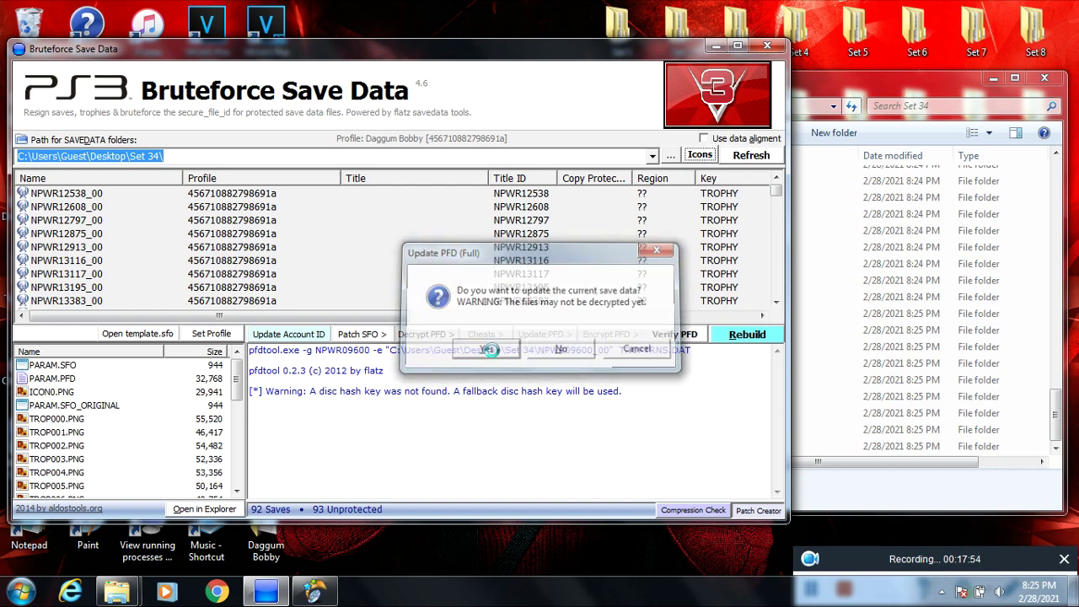
left_click(491, 347)
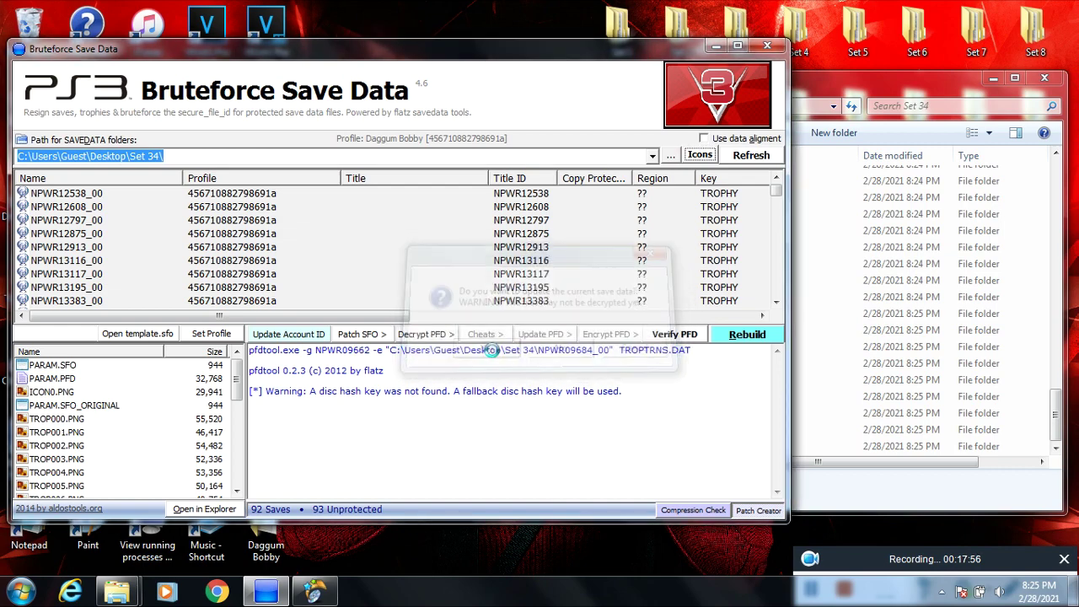
left_click(492, 351)
left_click(490, 349)
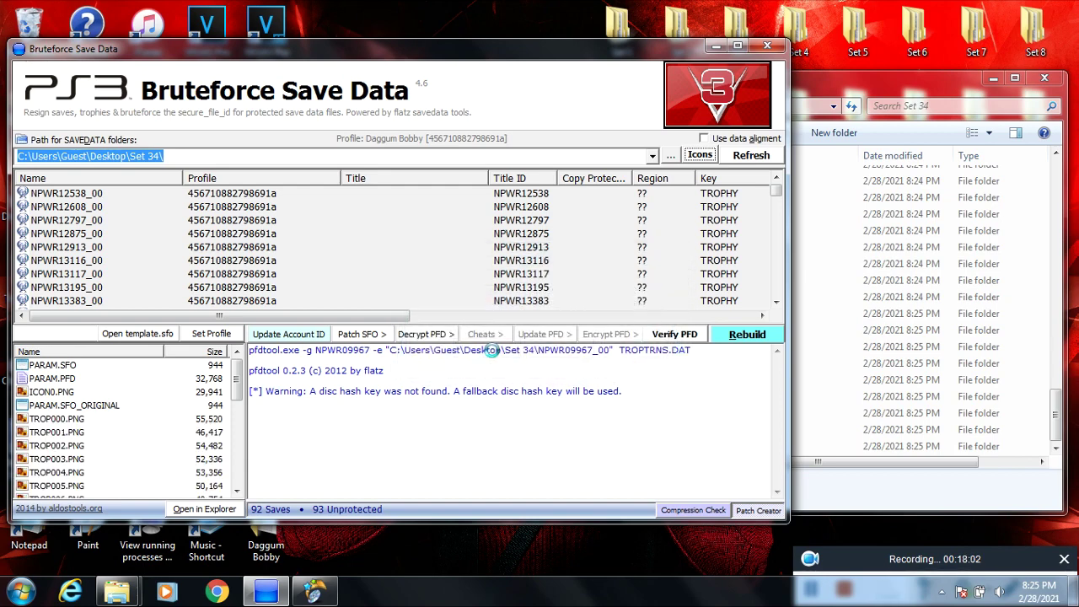
left_click(492, 351)
left_click(491, 349)
left_click(491, 349)
left_click(491, 350)
left_click(491, 351)
left_click(492, 351)
left_click(491, 351)
left_click(492, 350)
left_click(492, 350)
left_click(492, 351)
left_click(491, 351)
left_click(491, 351)
left_click(491, 351)
left_click(491, 351)
left_click(492, 351)
left_click(492, 351)
left_click(492, 351)
left_click(493, 352)
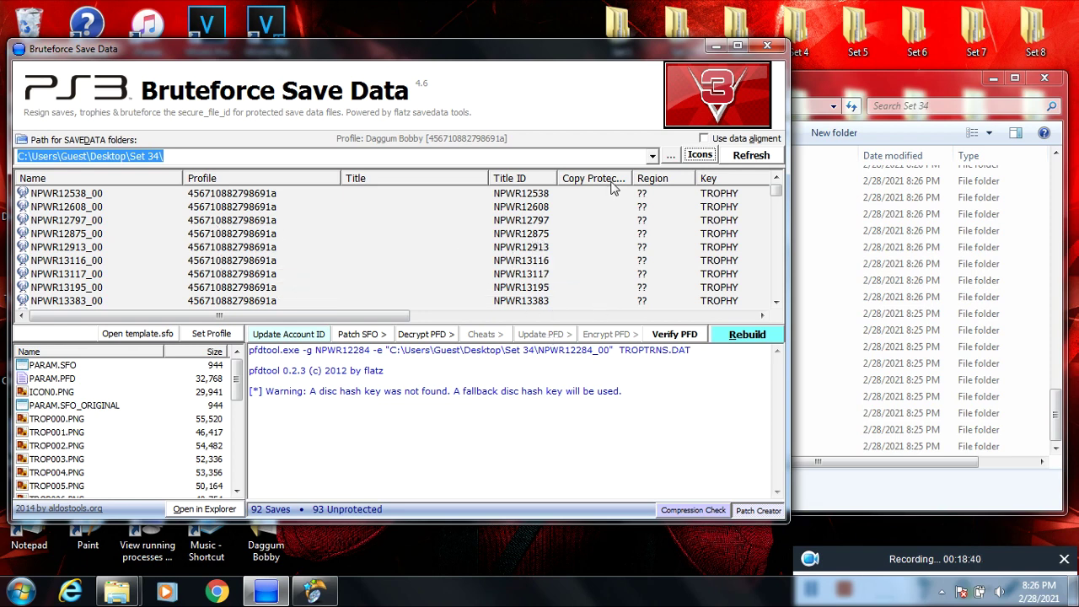
left_click(768, 46)
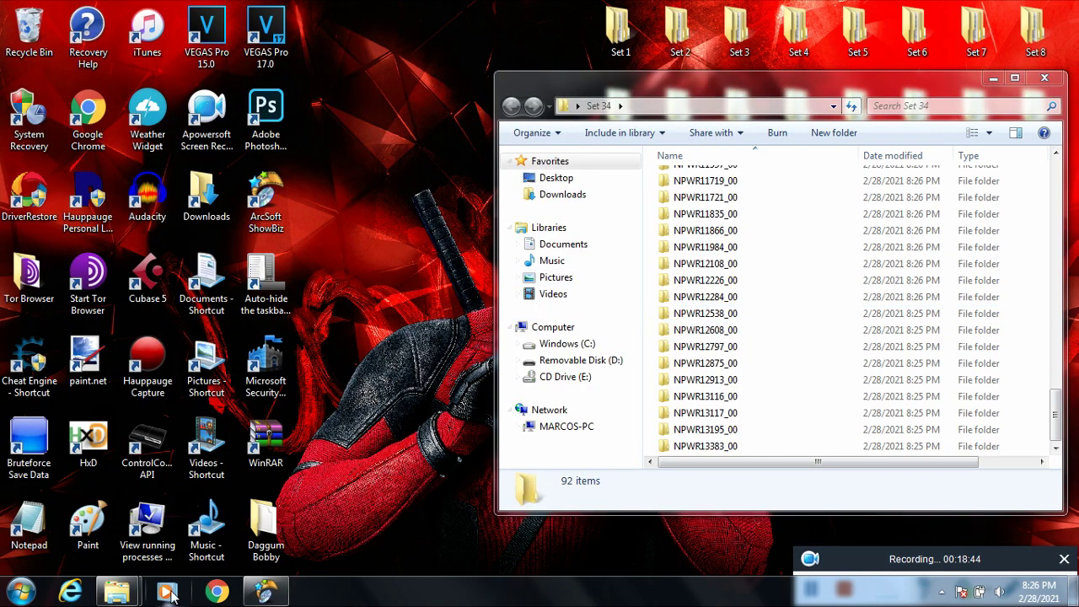
Create a folder named Trophies in the root of Removable Disk (D:) and open it
left_click(20, 592)
left_click(248, 395)
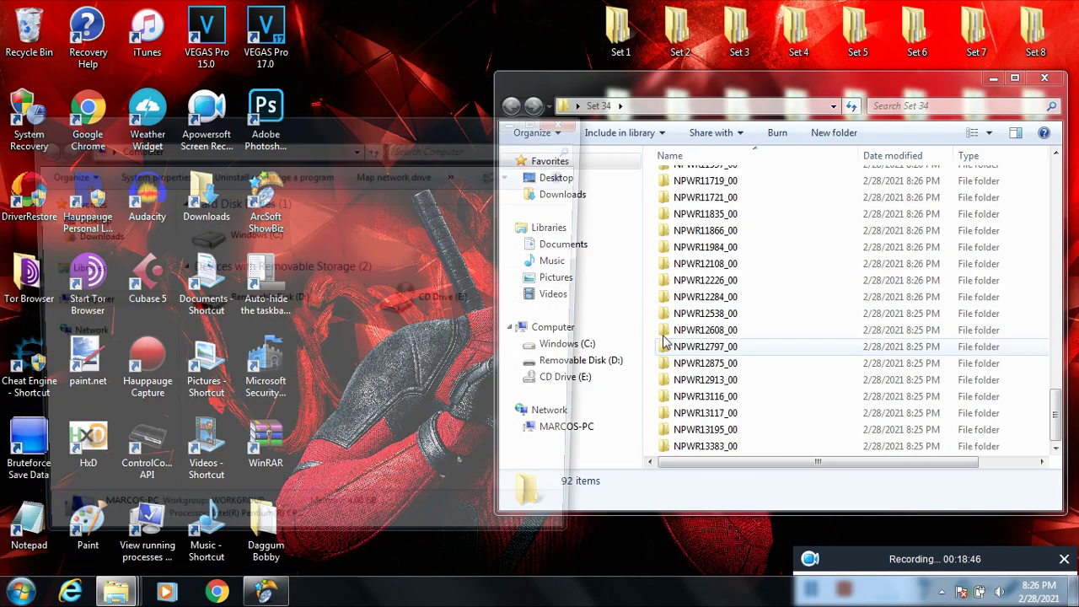
double_click(333, 300)
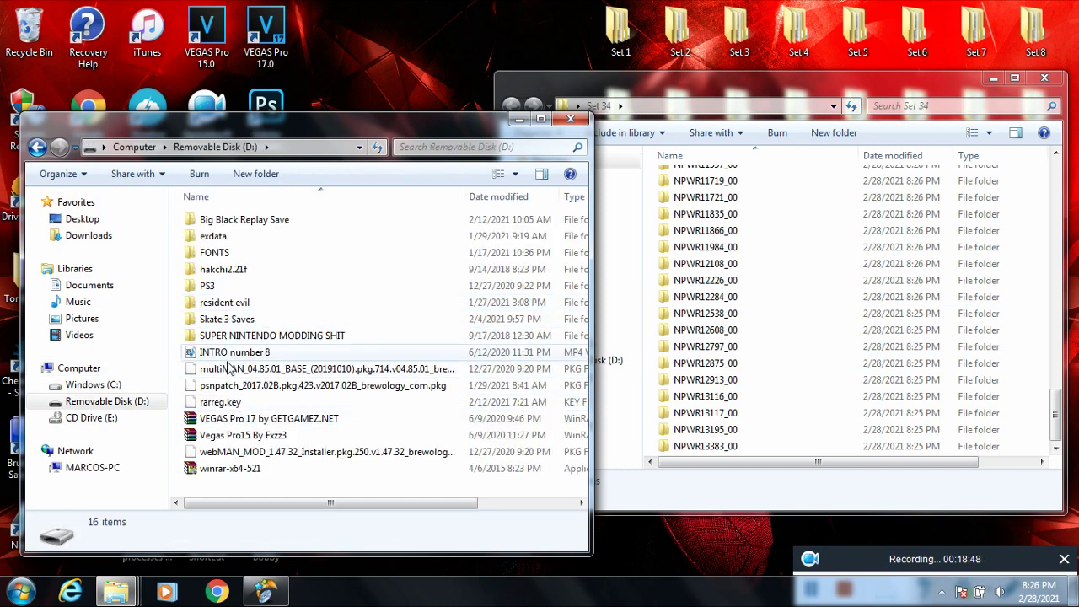
key("ctrl+shift+n")
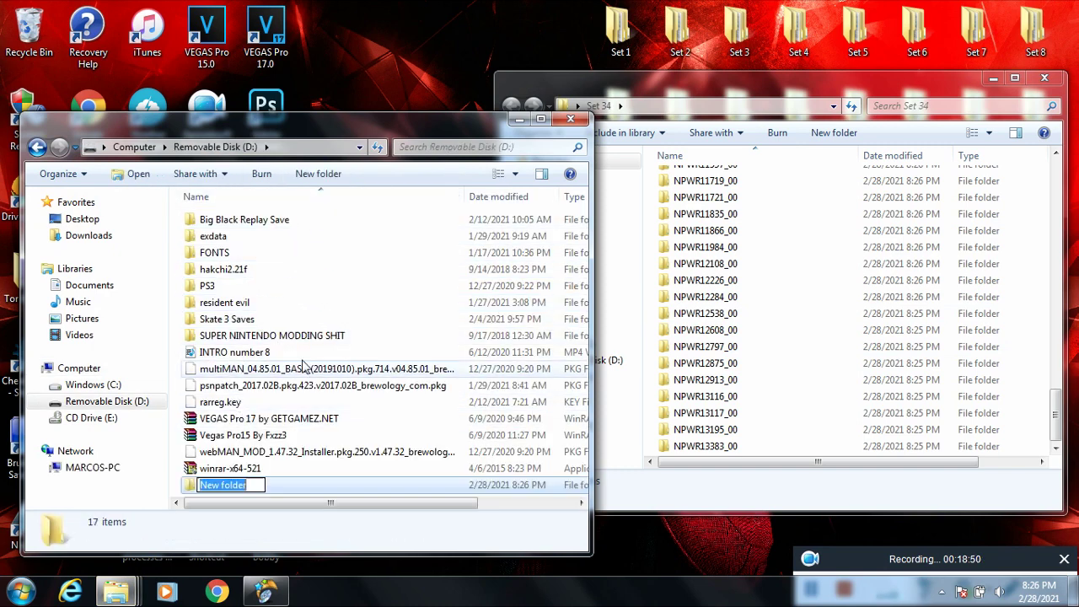
type("Trophies")
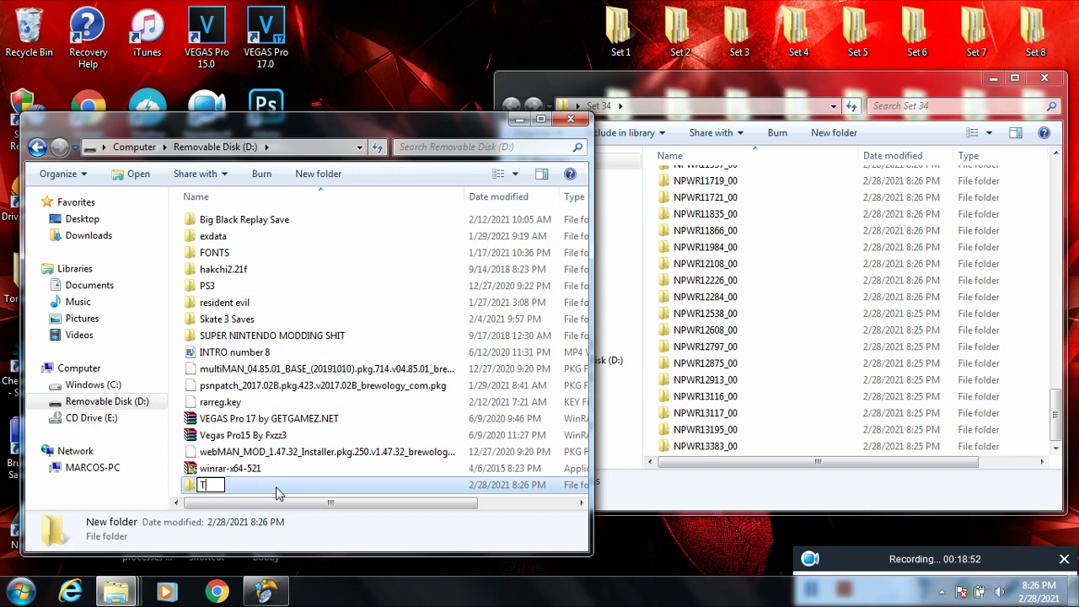
key("Return")
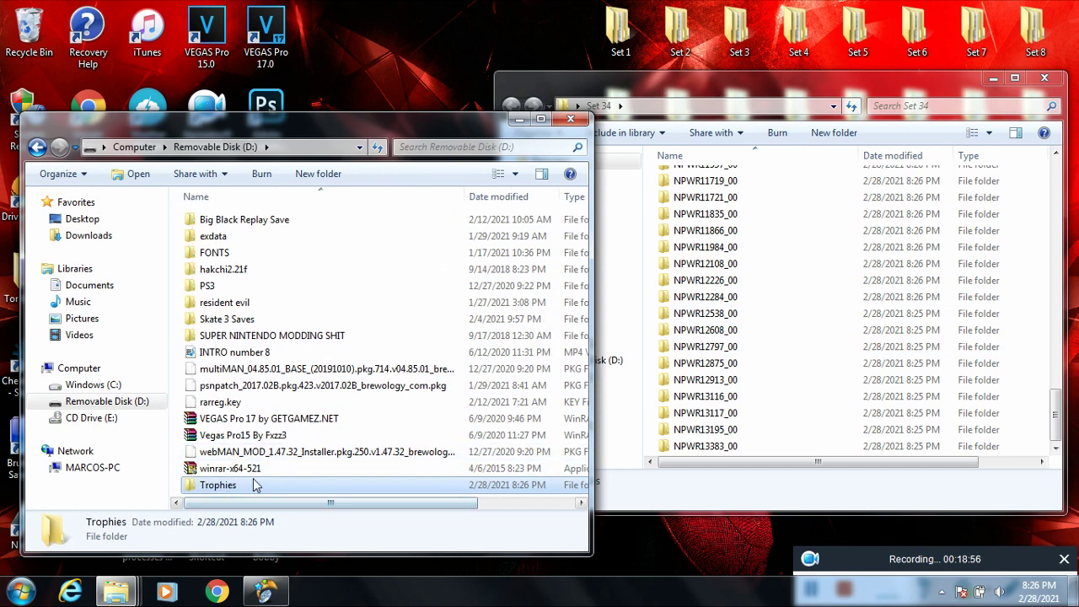
double_click(257, 485)
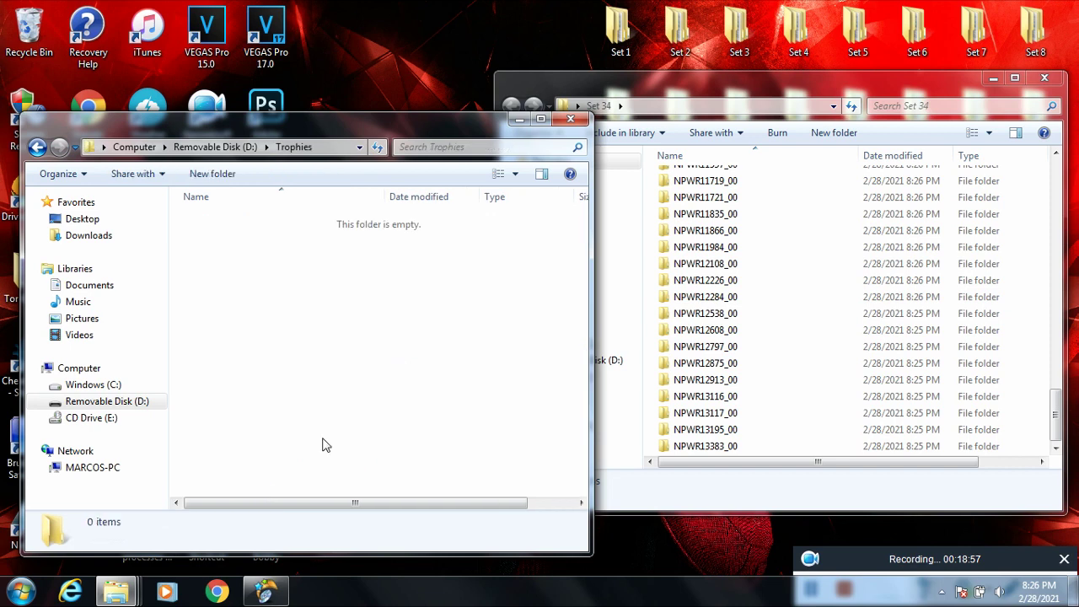
Copy all the trophy folders from Set 34 into the Trophies folder on Removable Disk (D:), and close the Set 34 window
left_click(696, 254)
scroll(654, 213, "up", 10)
scroll(654, 213, "up", 10)
left_click_drag(654, 183, 797, 489)
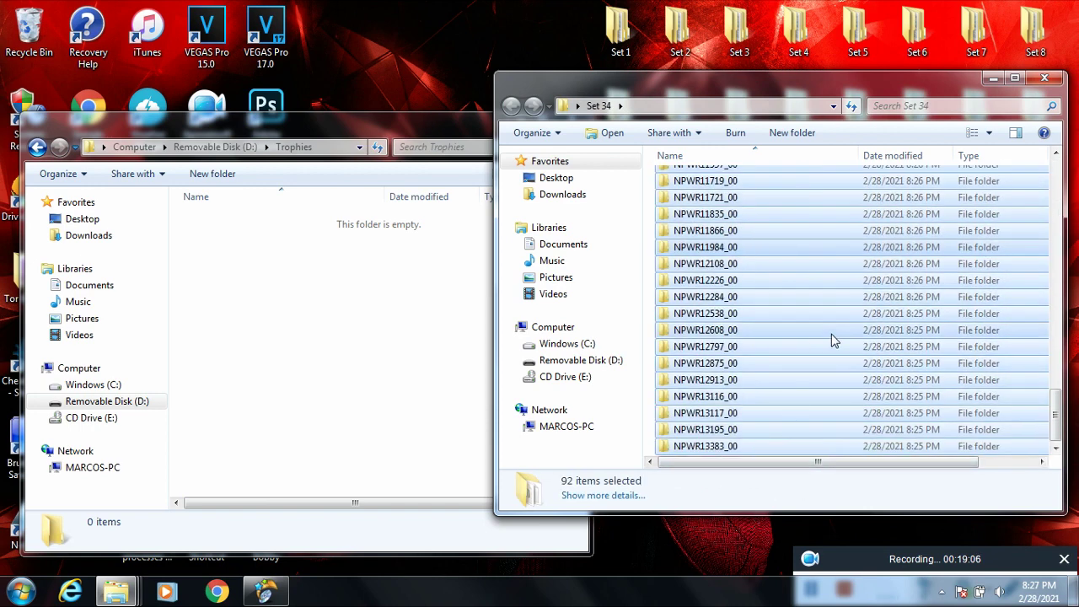
left_click_drag(858, 318, 376, 366)
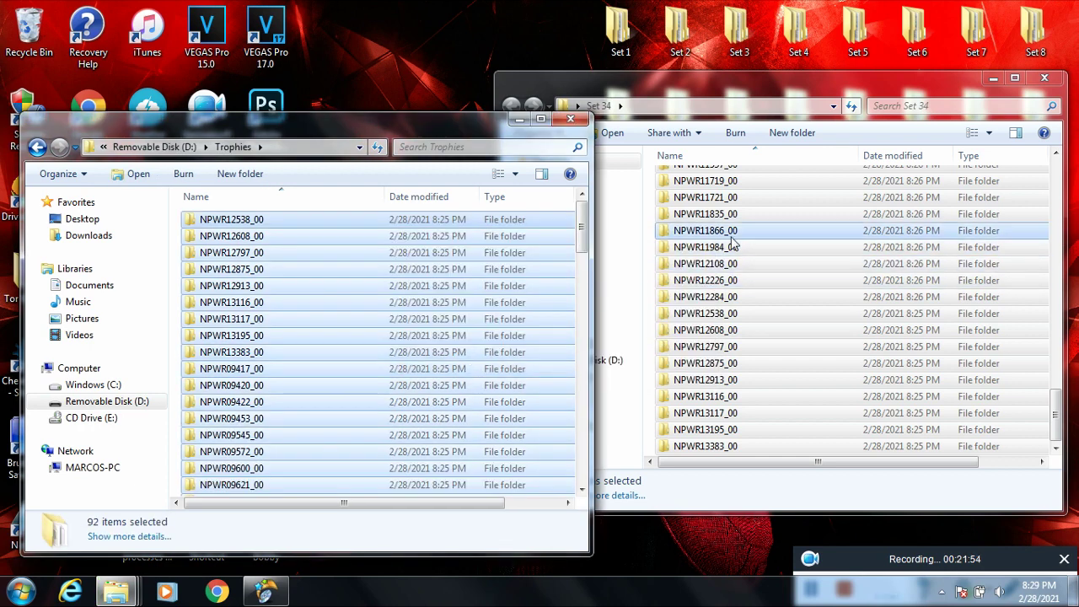
left_click(685, 233)
left_click(363, 285)
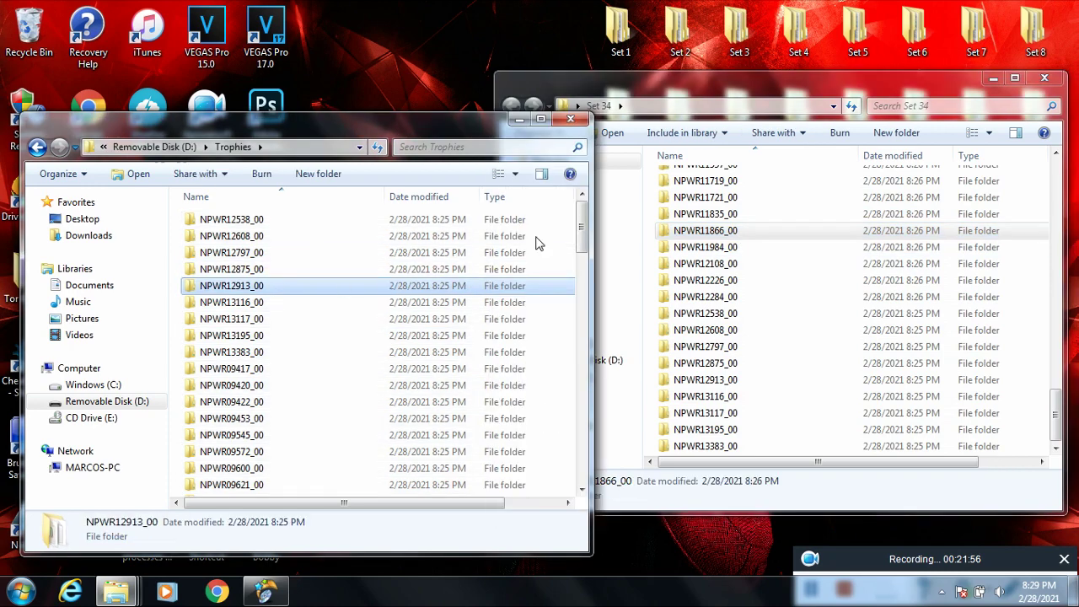
left_click(1045, 78)
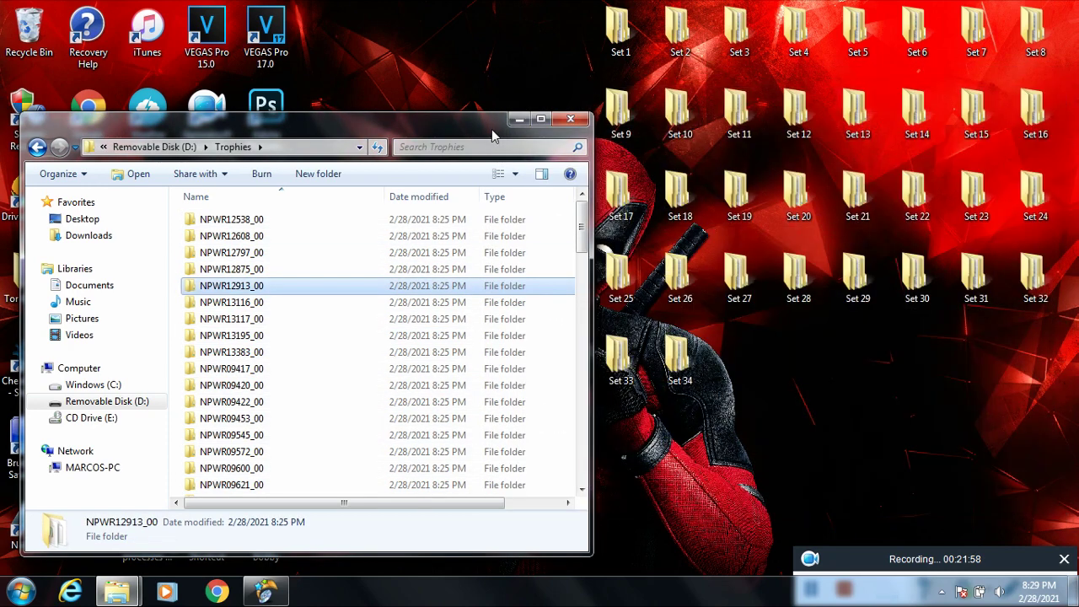
Launch the PS3TrophyIsGood application from the PS3TrophyIsGood folder in Downloads
left_click_drag(480, 127, 794, 99)
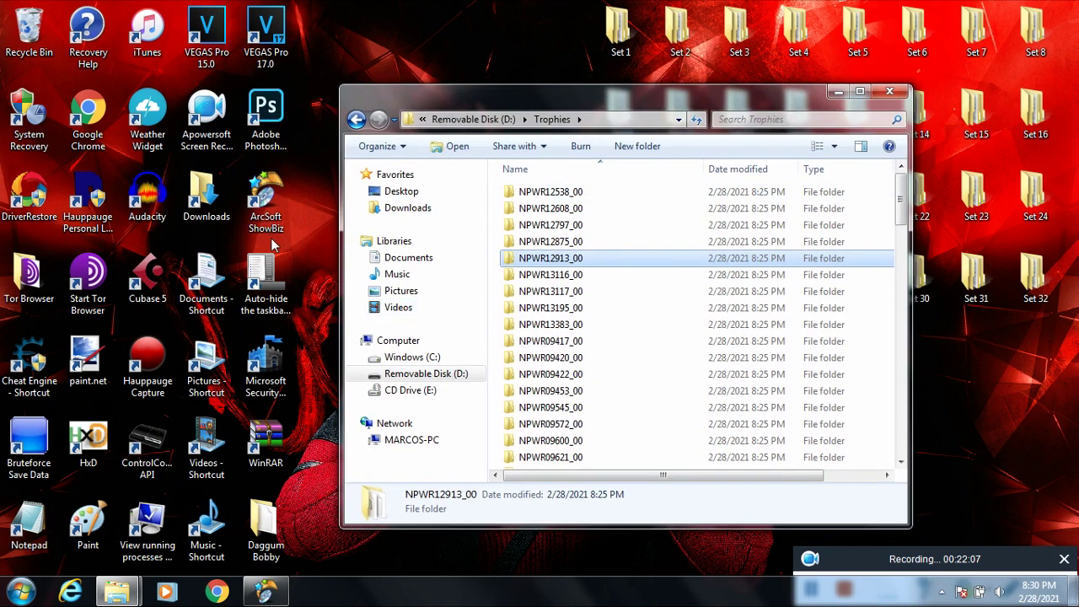
double_click(207, 195)
left_click(542, 343)
scroll(542, 343, "down", 20)
left_click_drag(578, 82, 242, 84)
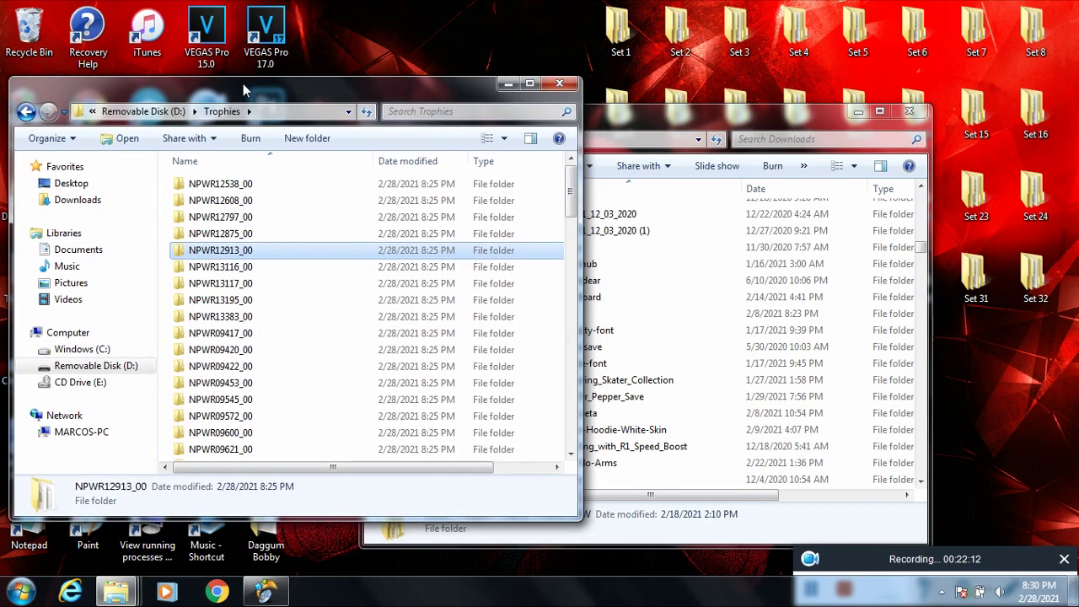
left_click(600, 114)
scroll(601, 324, "down", 7)
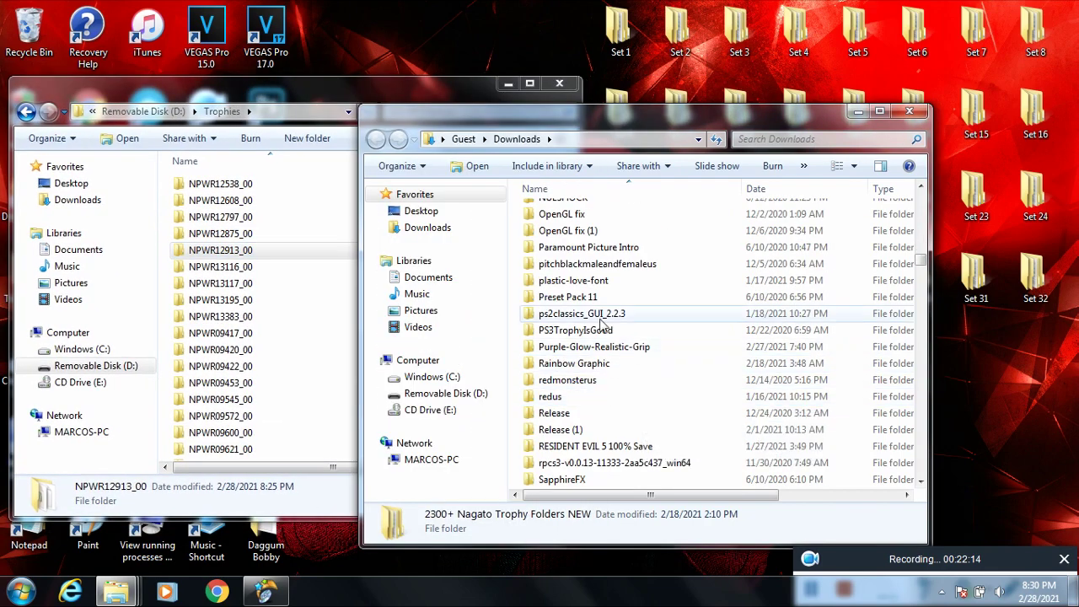
double_click(602, 329)
double_click(581, 280)
left_click(590, 309)
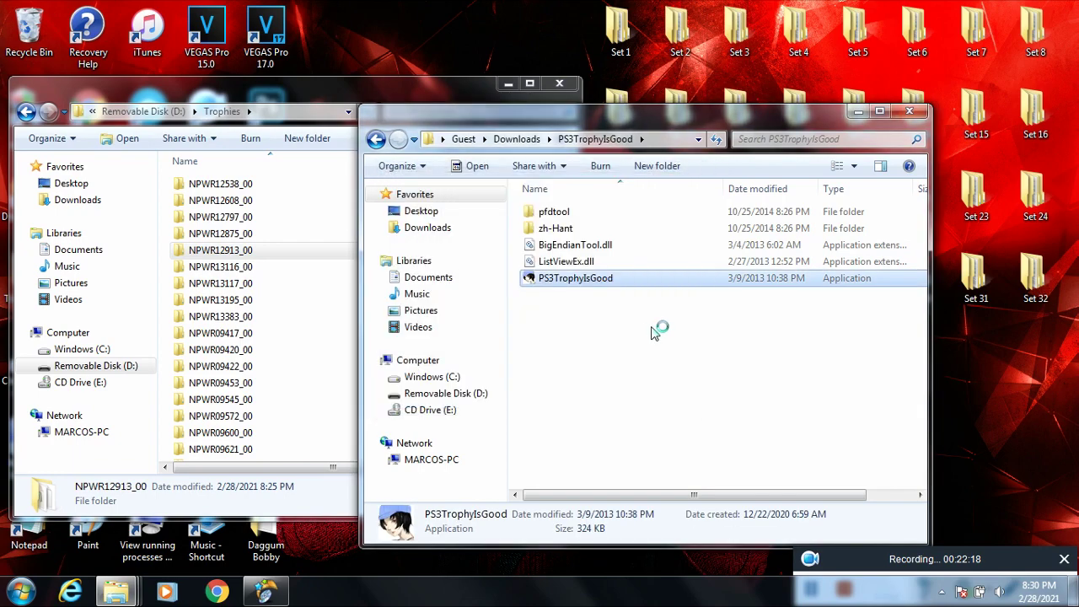
Close the PS3TrophyIsGood folder window and arrange the application's window beside the Trophies folder
left_click(909, 112)
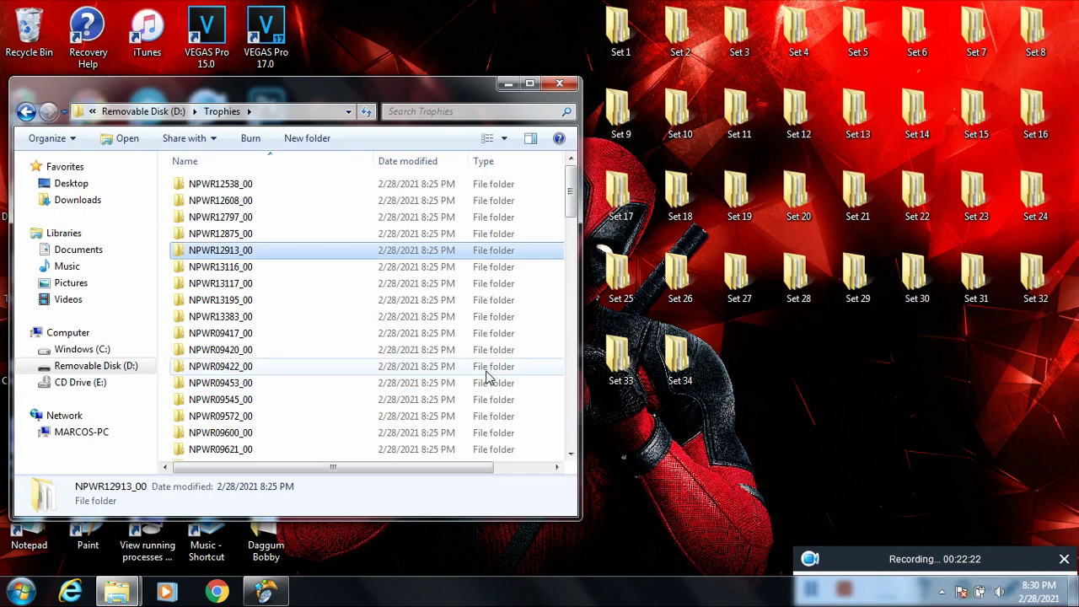
left_click_drag(640, 97, 920, 130)
left_click_drag(357, 369, 526, 383)
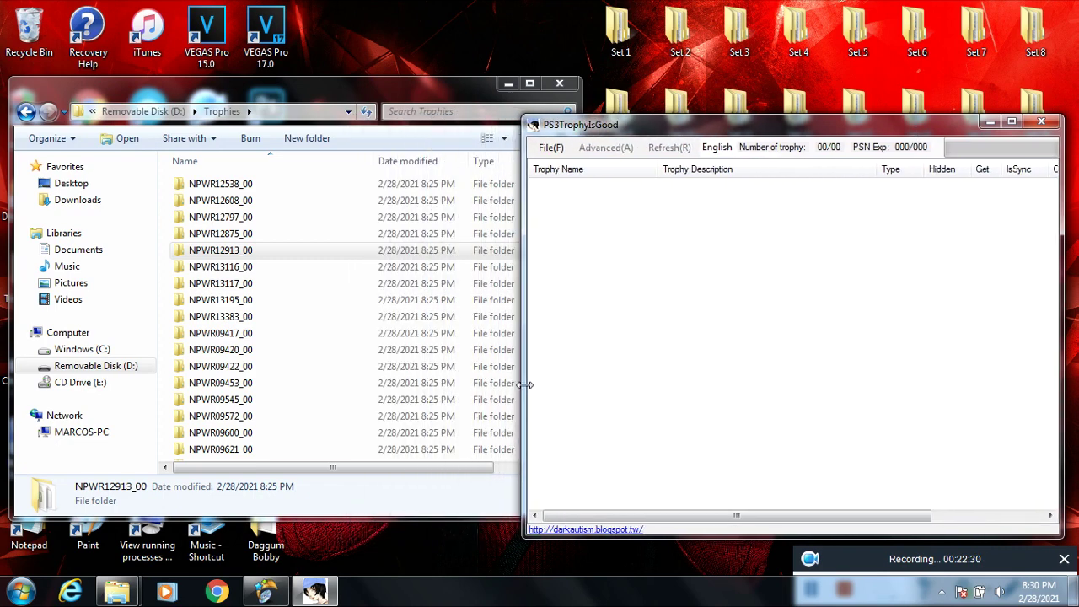
Load the trophy sets NPWR12538_00, NPWR12608_00, NPWR12797_00, NPWR12875_00 and NPWR12913_00 one at a time into PS3TrophyIsGood to check that they open
left_click(274, 183)
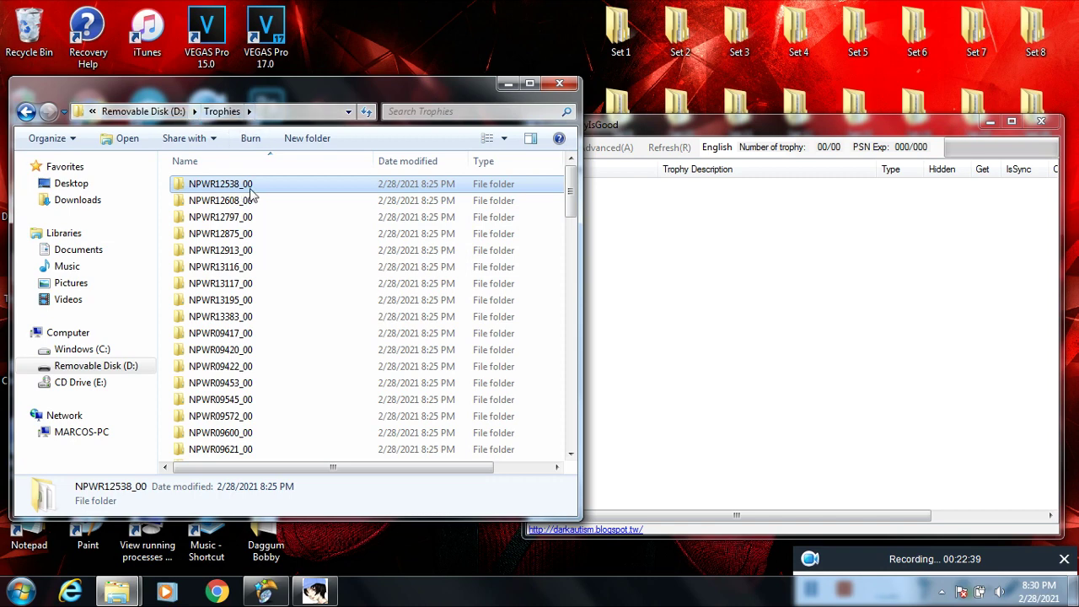
left_click_drag(247, 189, 674, 258)
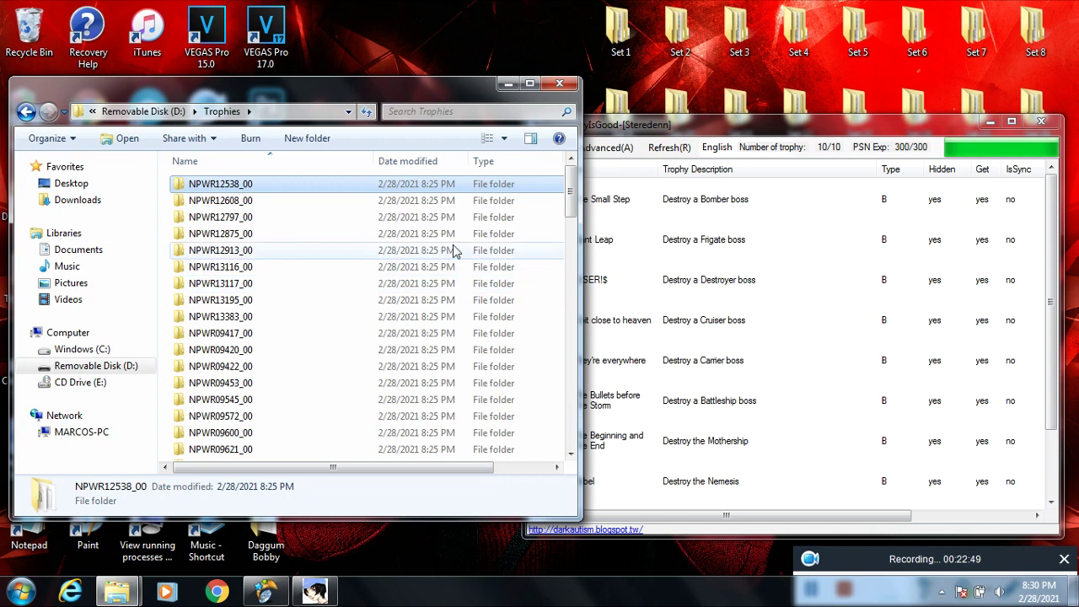
left_click(412, 210)
left_click_drag(407, 207, 577, 264)
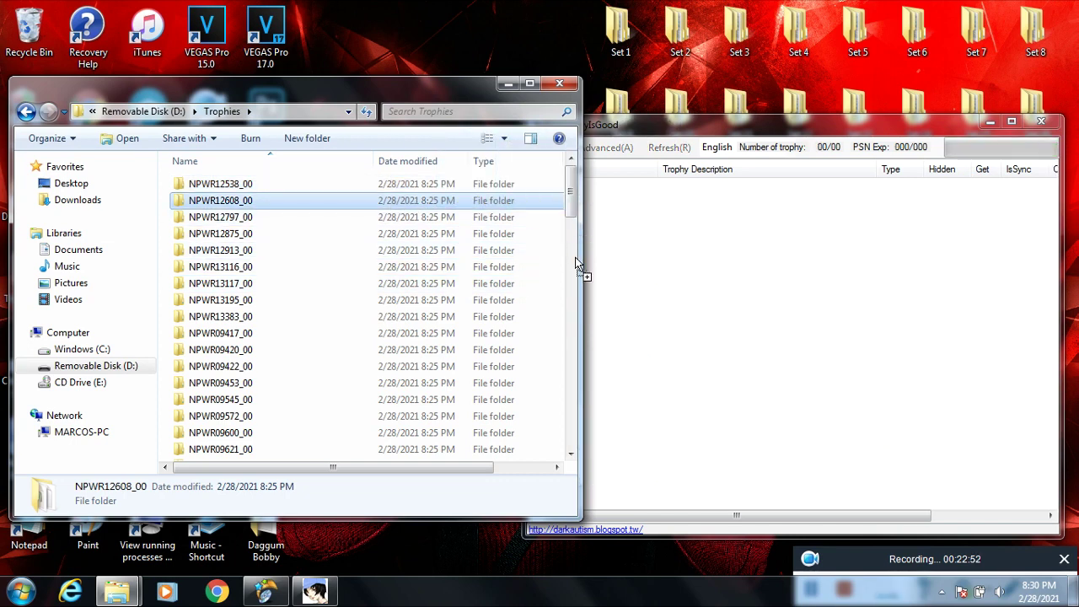
left_click(475, 220)
left_click_drag(474, 224, 720, 290)
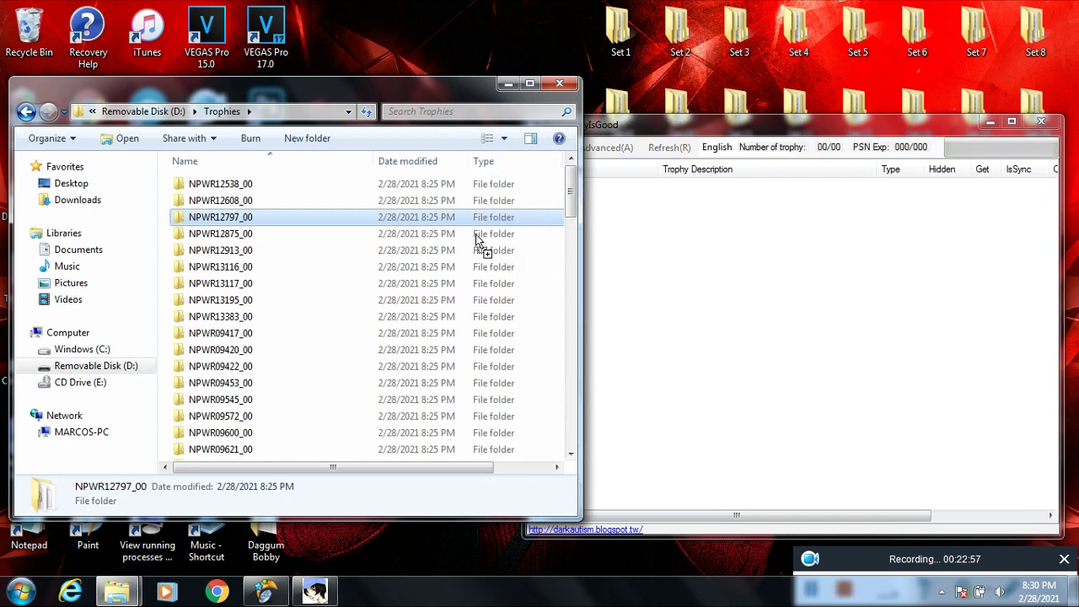
left_click_drag(476, 237, 730, 252)
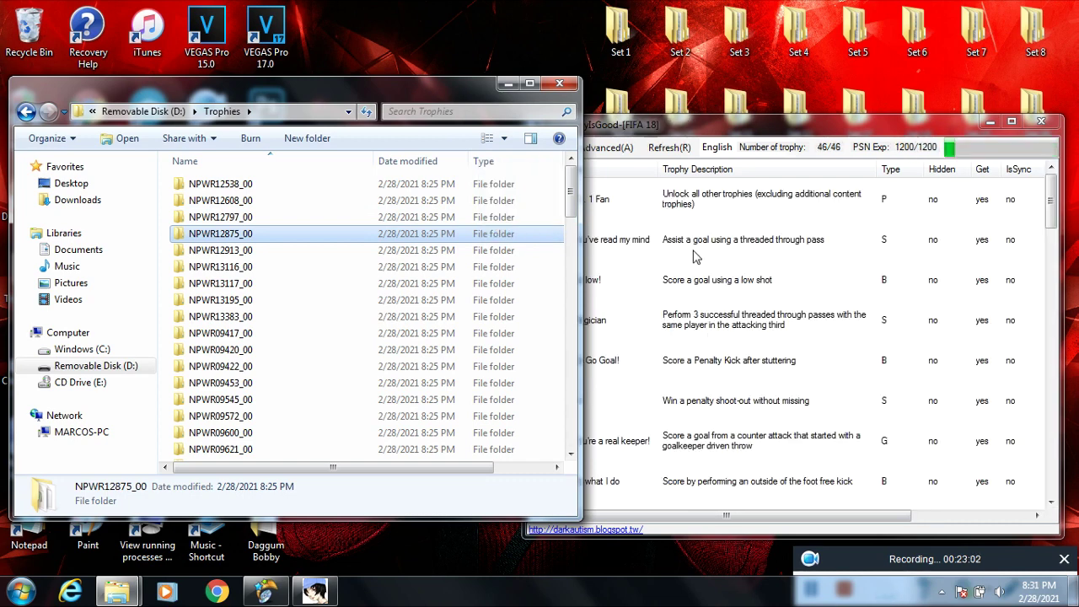
left_click(487, 252)
left_click_drag(487, 263, 730, 270)
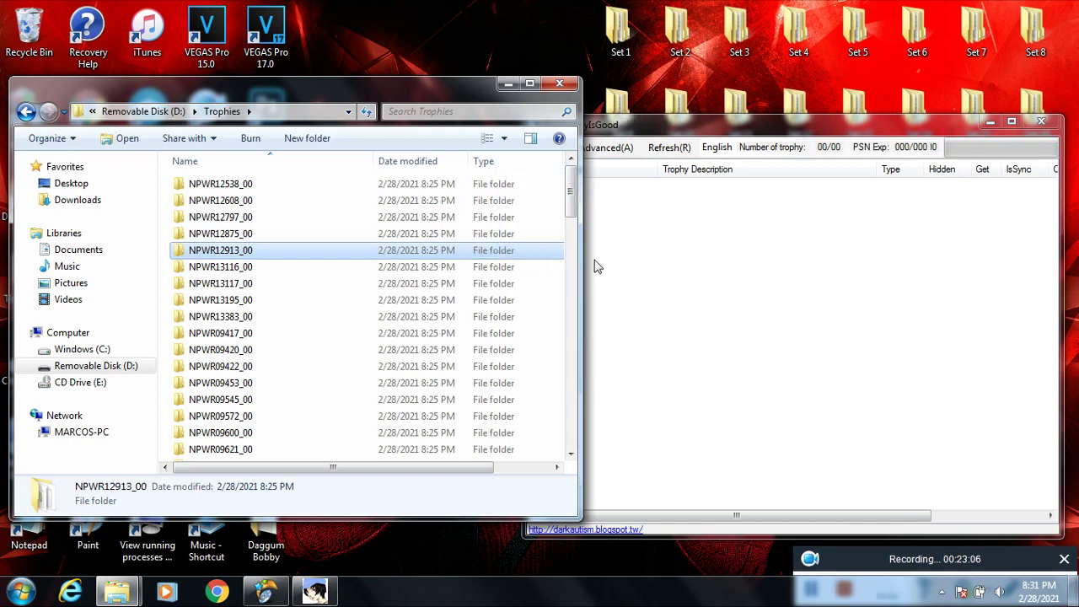
Load the trophy sets NPWR13116_00, NPWR13117_00, NPWR13195_00, NPWR13383_00 and NPWR09417_00 one at a time into PS3TrophyIsGood to check that they open
left_click(493, 268)
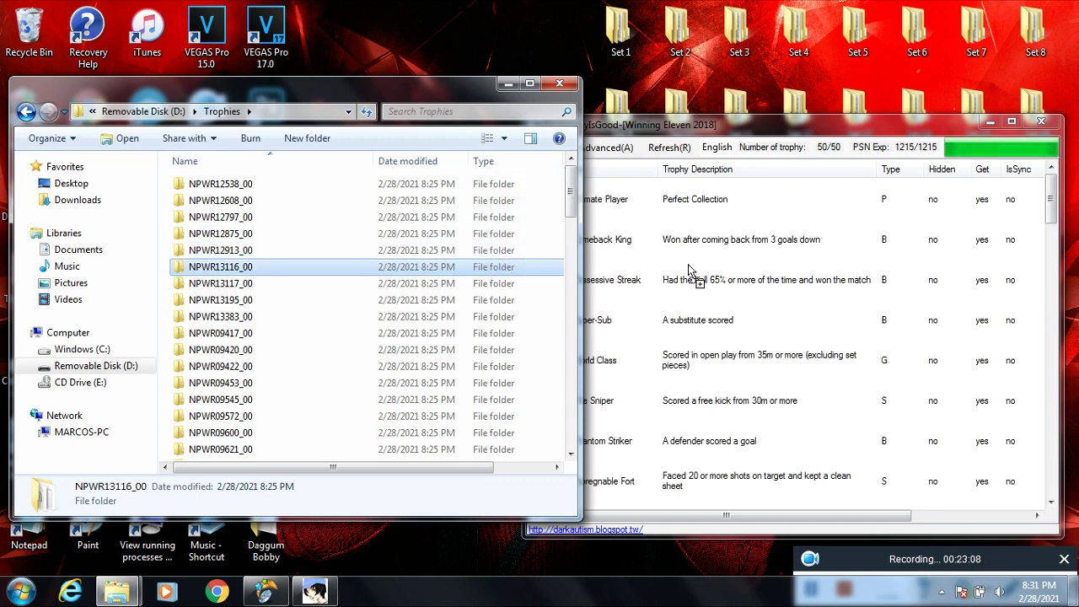
left_click_drag(494, 273, 691, 272)
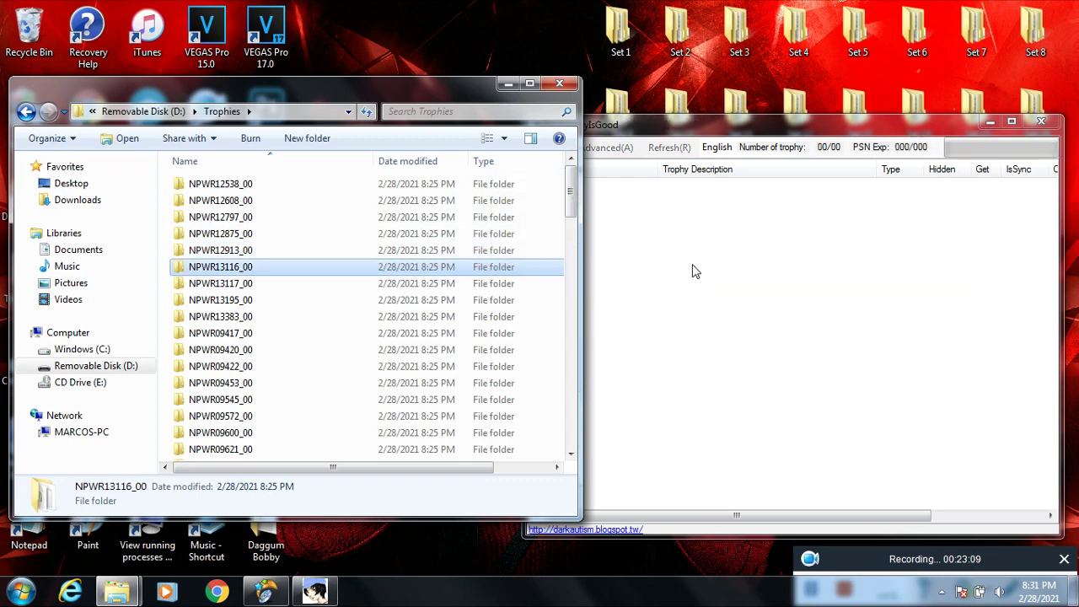
left_click(495, 285)
left_click_drag(500, 289, 750, 270)
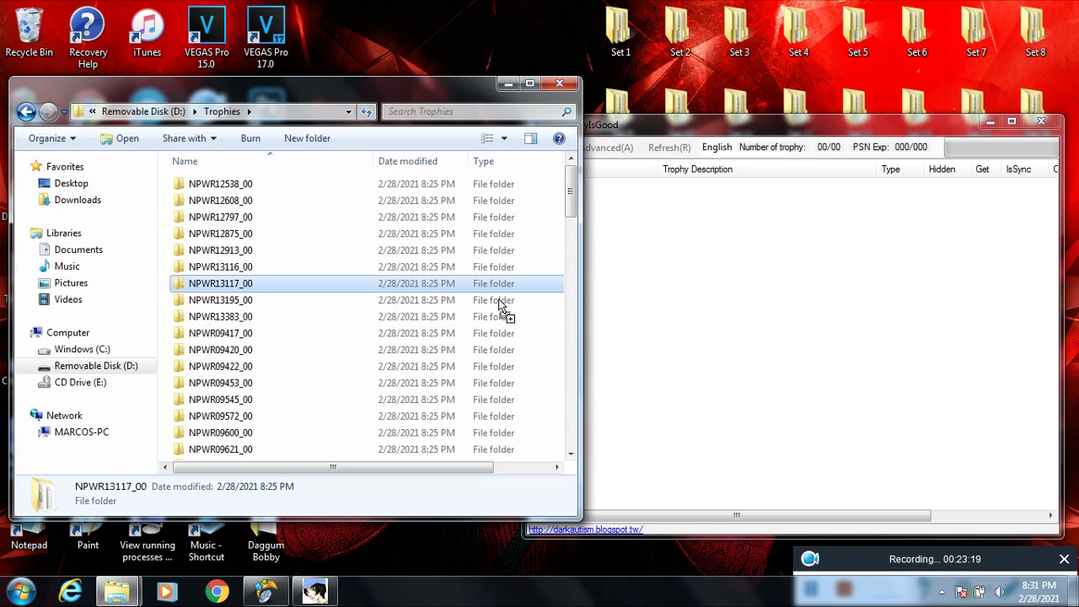
left_click_drag(497, 308, 652, 313)
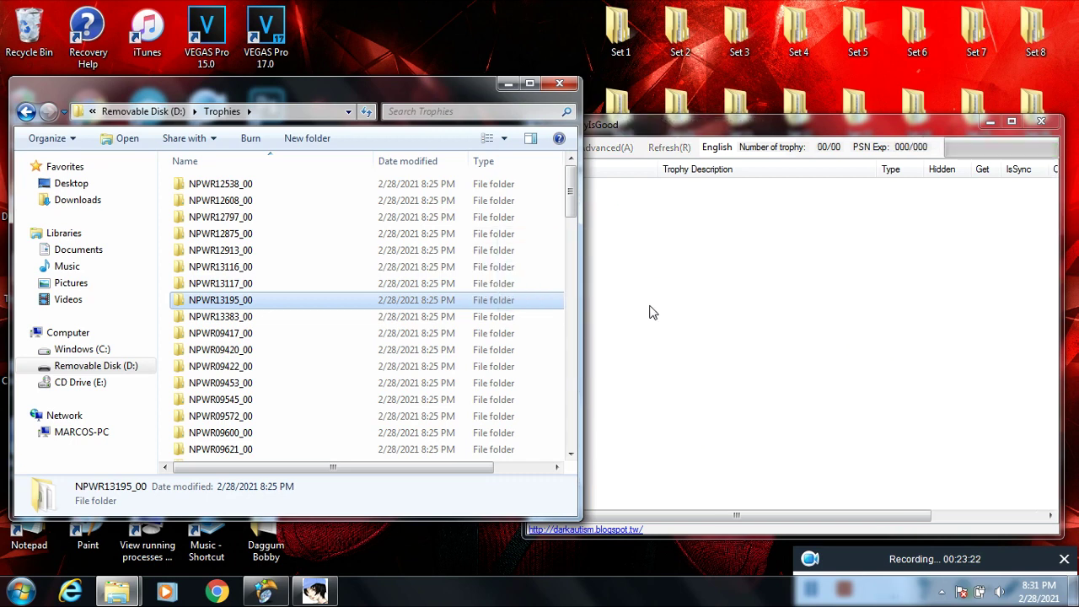
left_click(503, 318)
left_click_drag(500, 319, 691, 314)
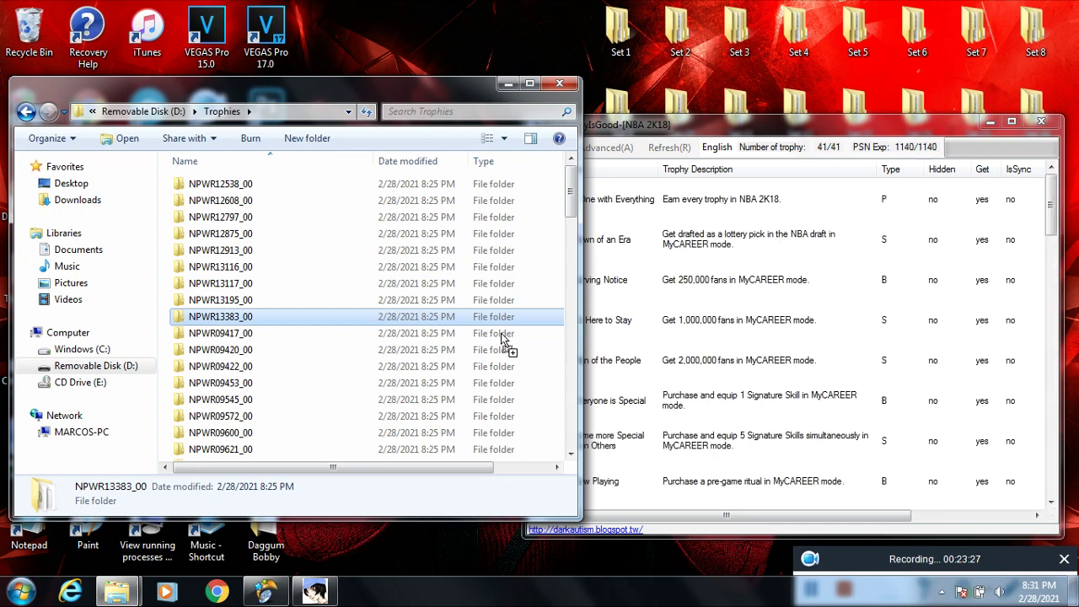
left_click_drag(503, 335, 713, 313)
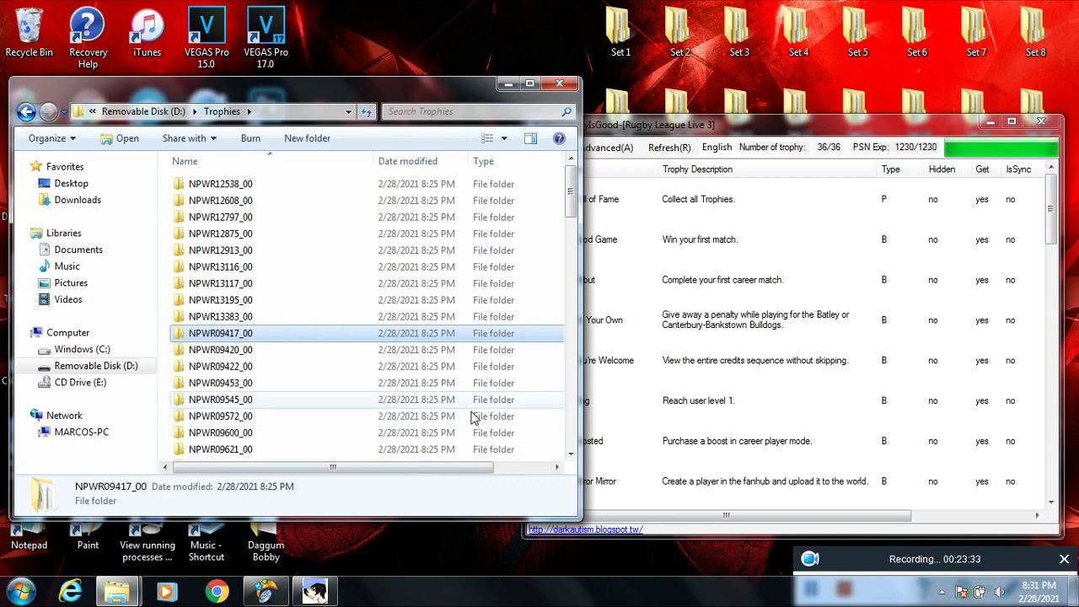
Check the trophy sets NPWR09420_00, NPWR09422_00, NPWR09453_00 and NPWR09545_00 by loading each one into PS3TrophyIsGood
left_click(483, 354)
left_click_drag(484, 360, 732, 335)
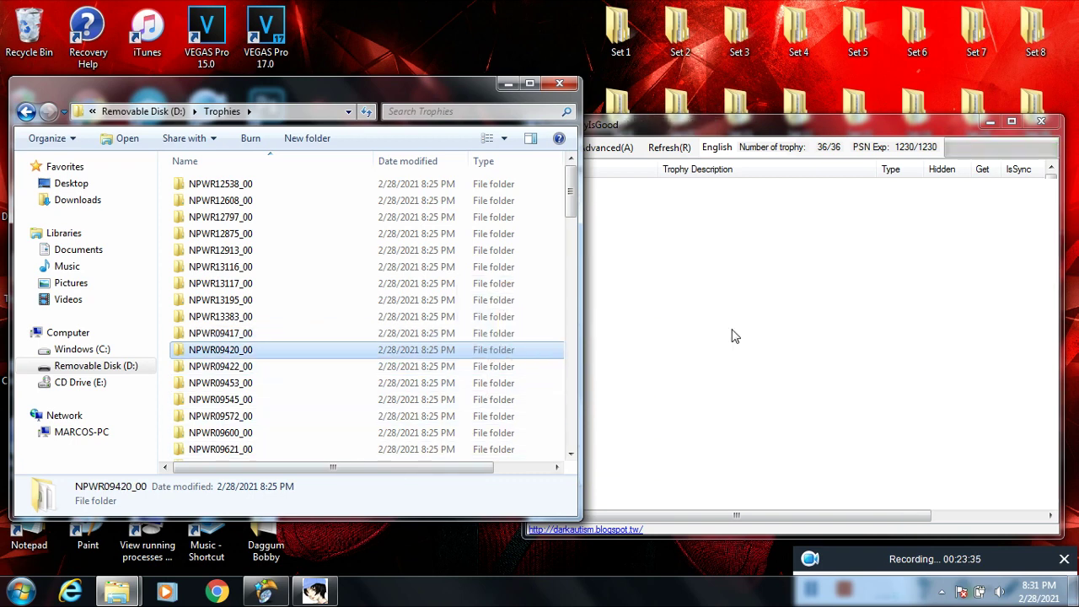
left_click(486, 369)
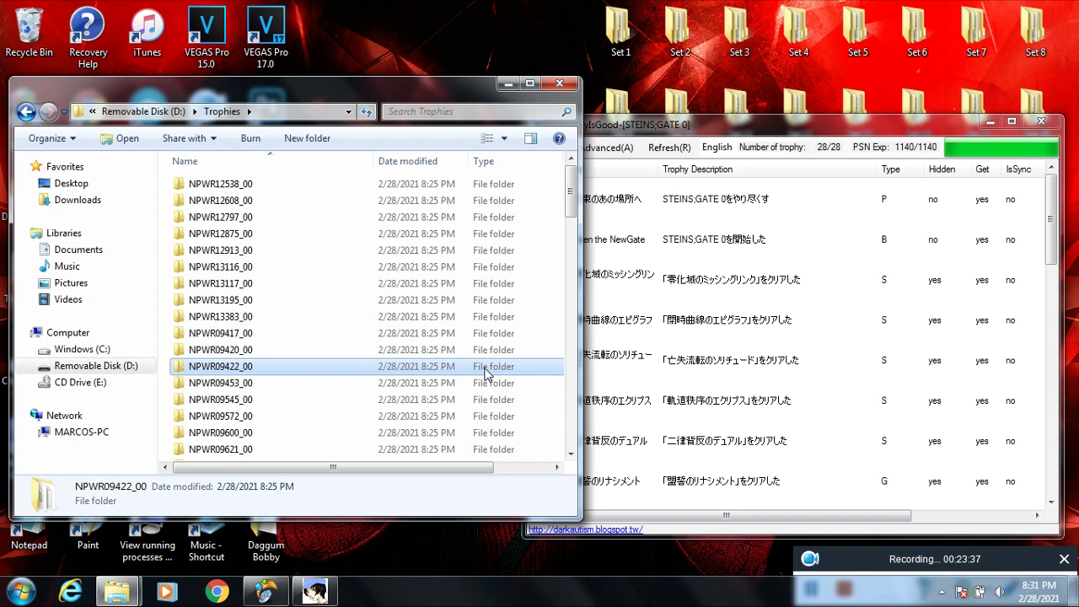
left_click_drag(486, 374, 725, 372)
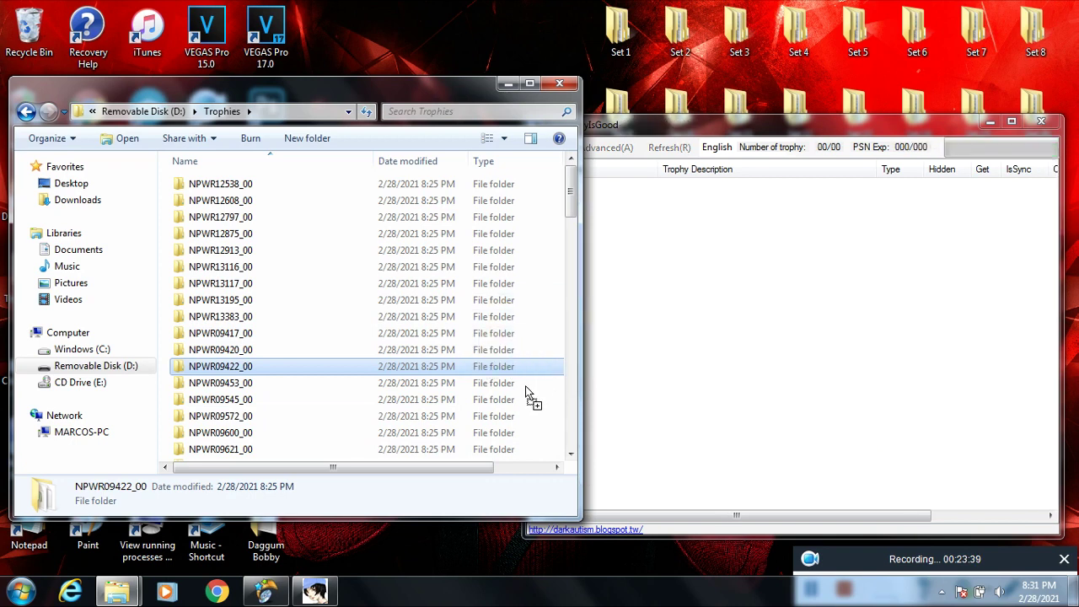
left_click_drag(523, 397, 483, 383)
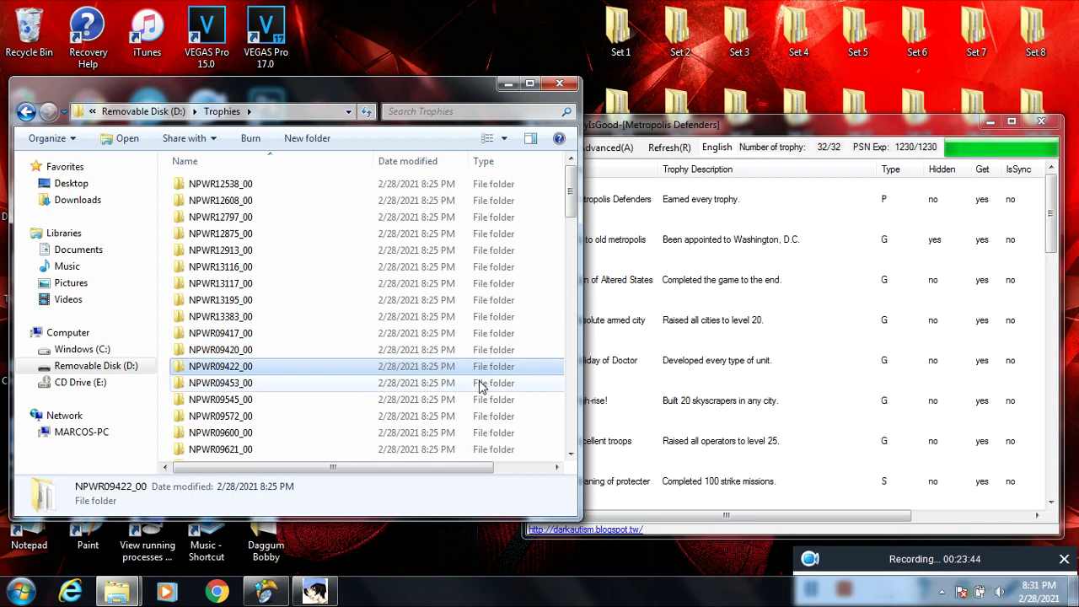
left_click_drag(480, 386, 709, 370)
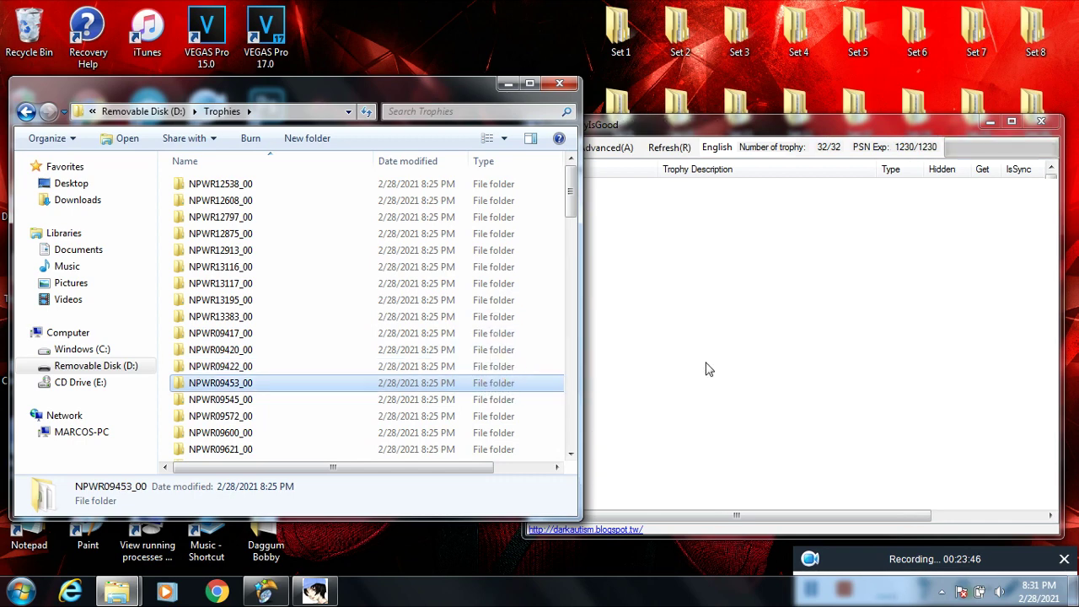
left_click_drag(483, 402, 679, 379)
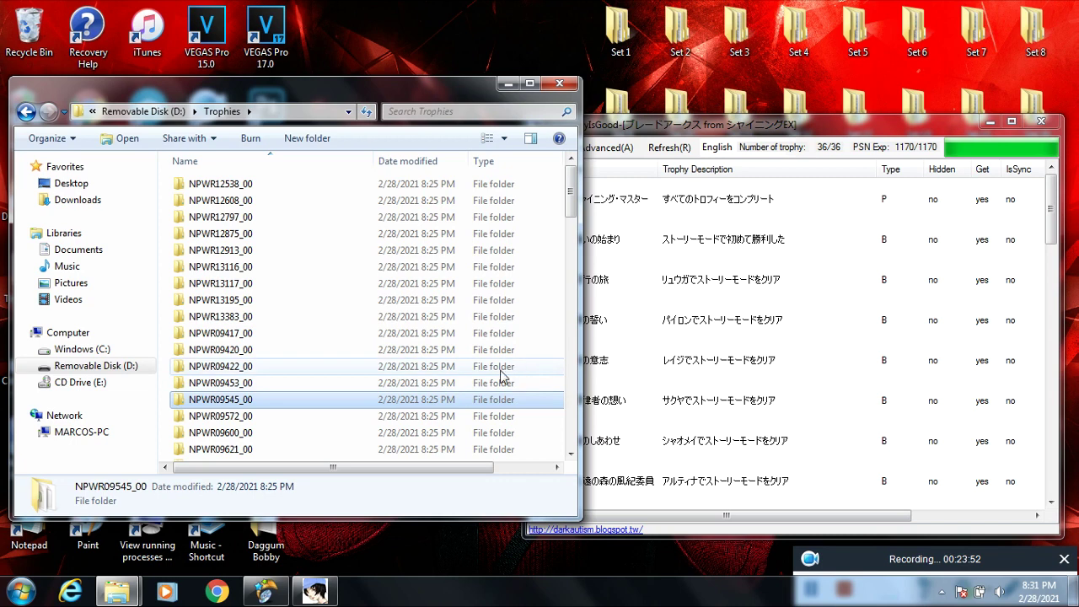
scroll(468, 371, "down", 2)
left_click(504, 323)
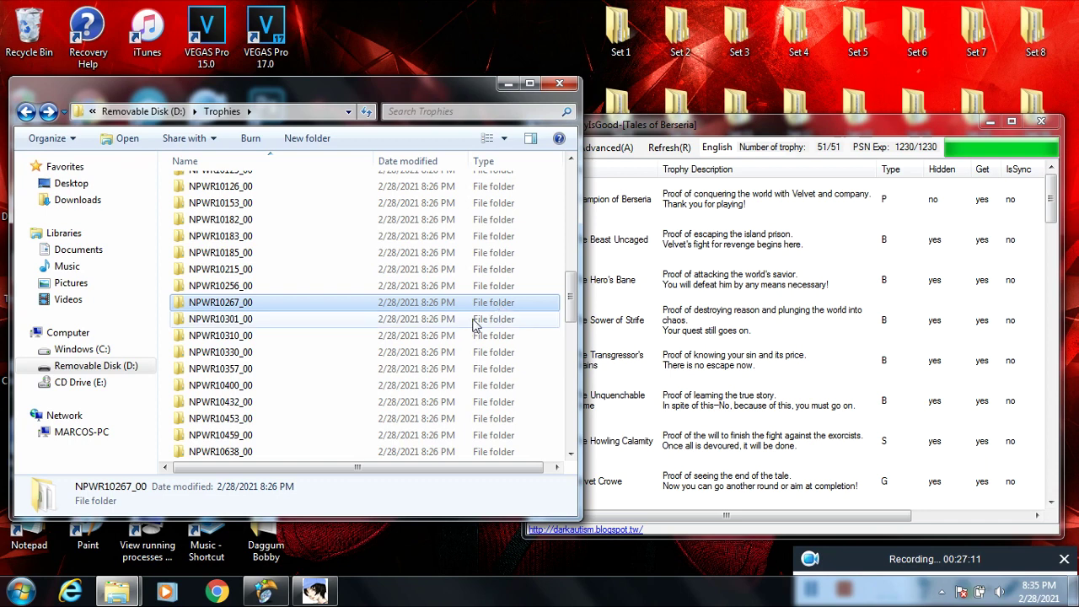
Try to load the trophy set NPWR10301_00 into PS3TrophyIsGood, and load NPWR10267_00 again for comparison
left_click(426, 324)
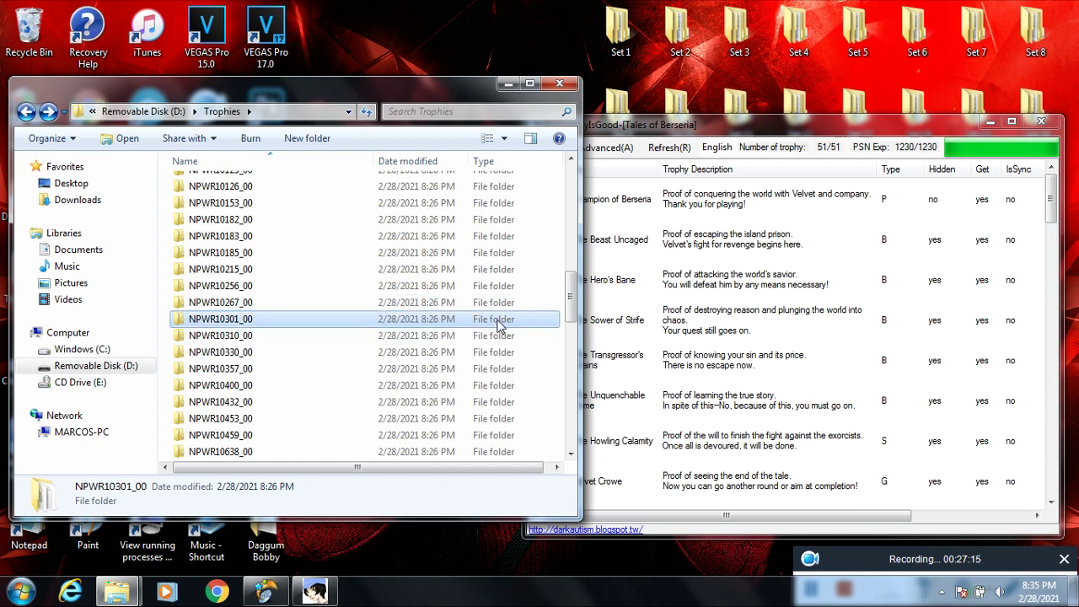
left_click_drag(707, 319, 722, 309)
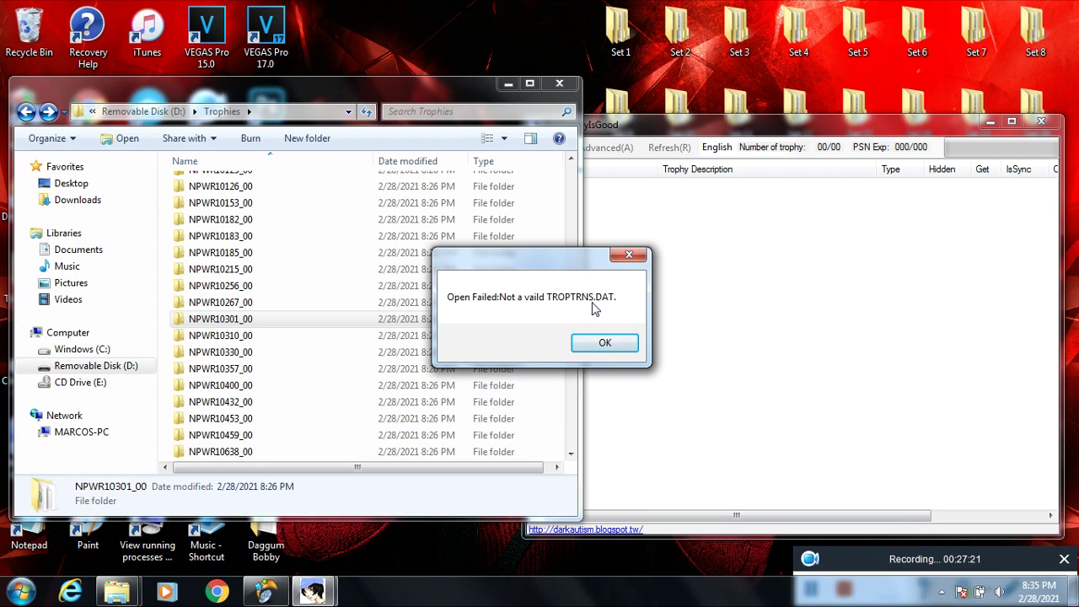
left_click(629, 254)
left_click(326, 306)
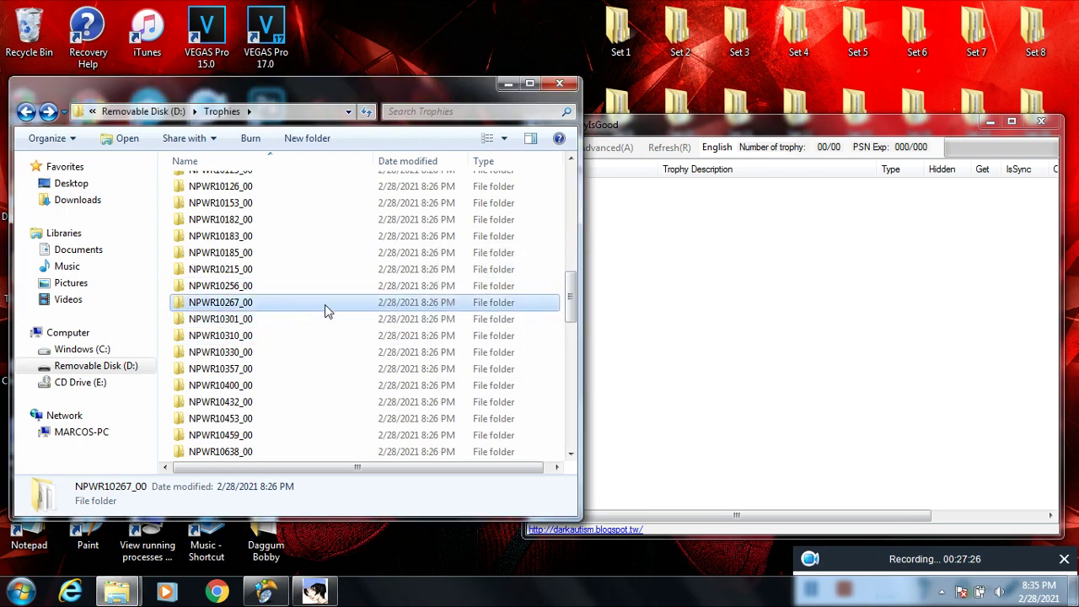
left_click_drag(326, 306, 675, 286)
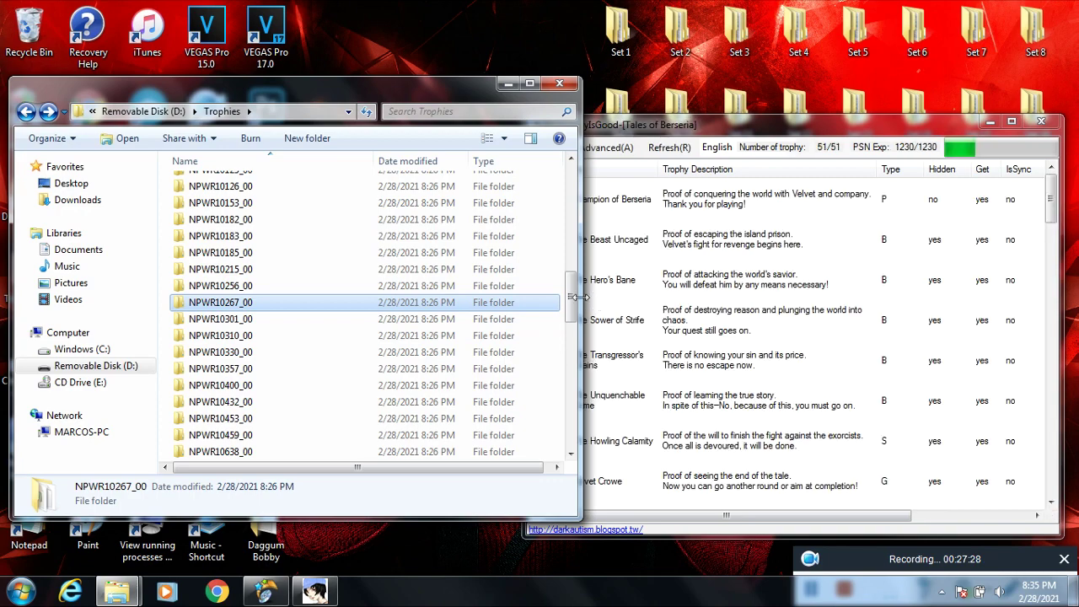
Permanently delete the NPWR10301_00 folder from the Trophies folder on Removable Disk (D:)
left_click(413, 322)
right_click(416, 324)
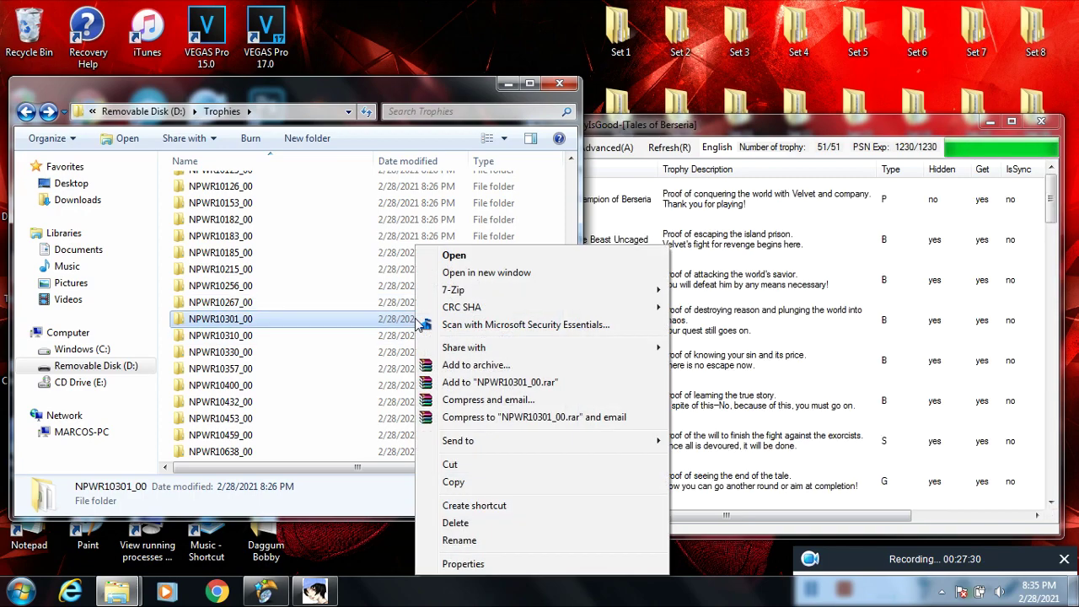
left_click(455, 517)
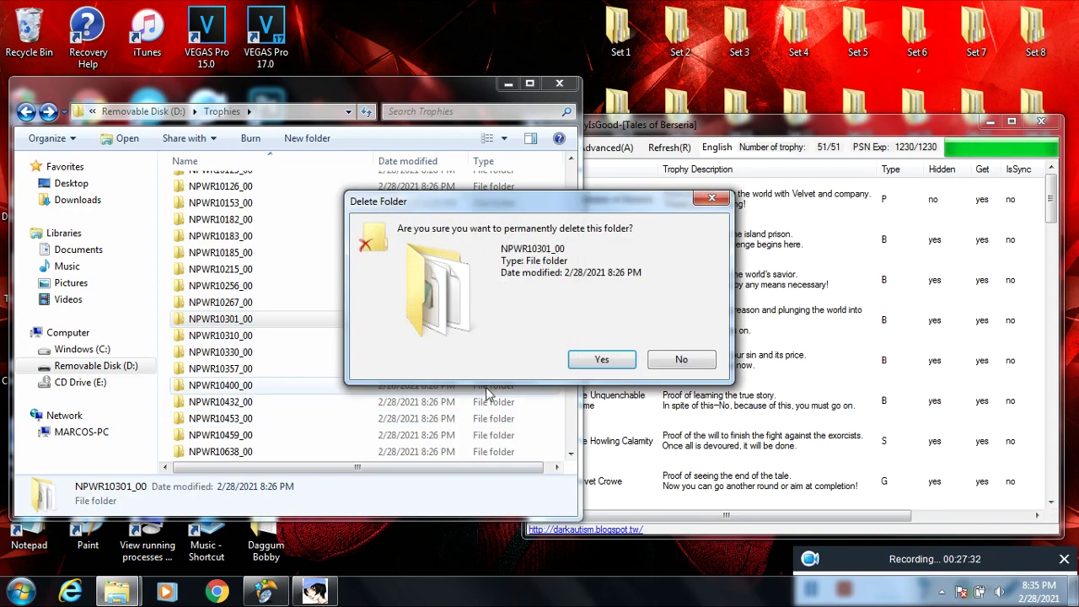
left_click(602, 358)
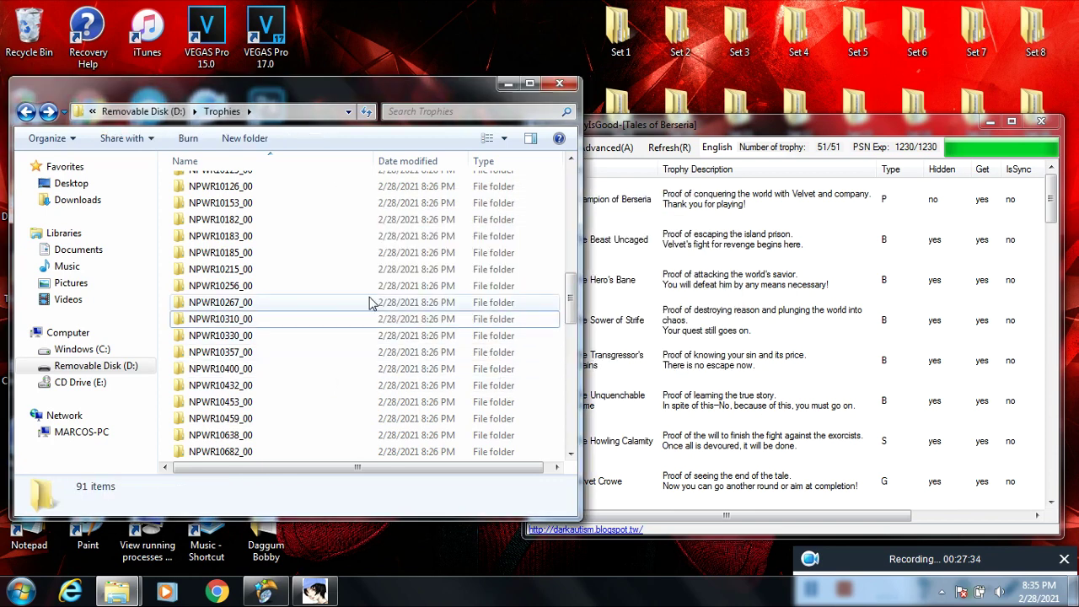
Load the trophy set NPWR10310_00 into PS3TrophyIsGood and look through the remaining folders in Trophies
left_click(361, 308)
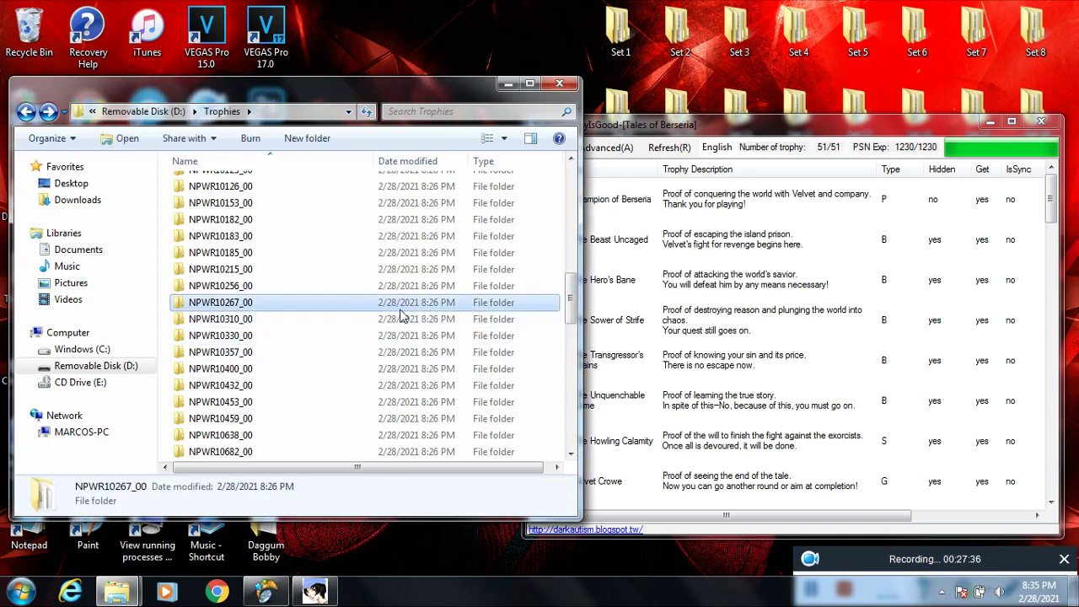
left_click_drag(400, 325, 524, 319)
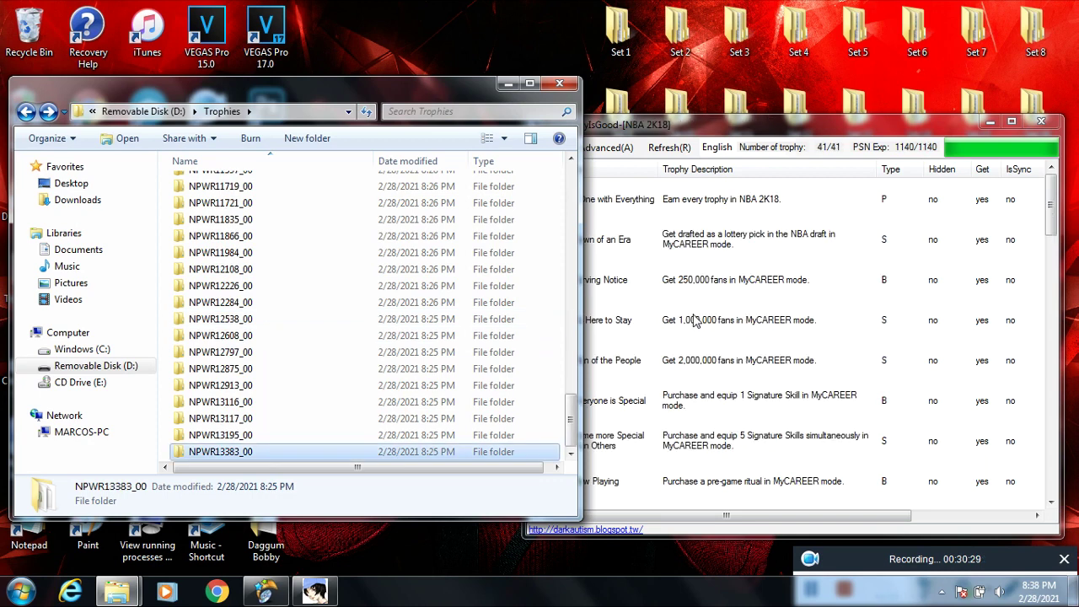
left_click(306, 368)
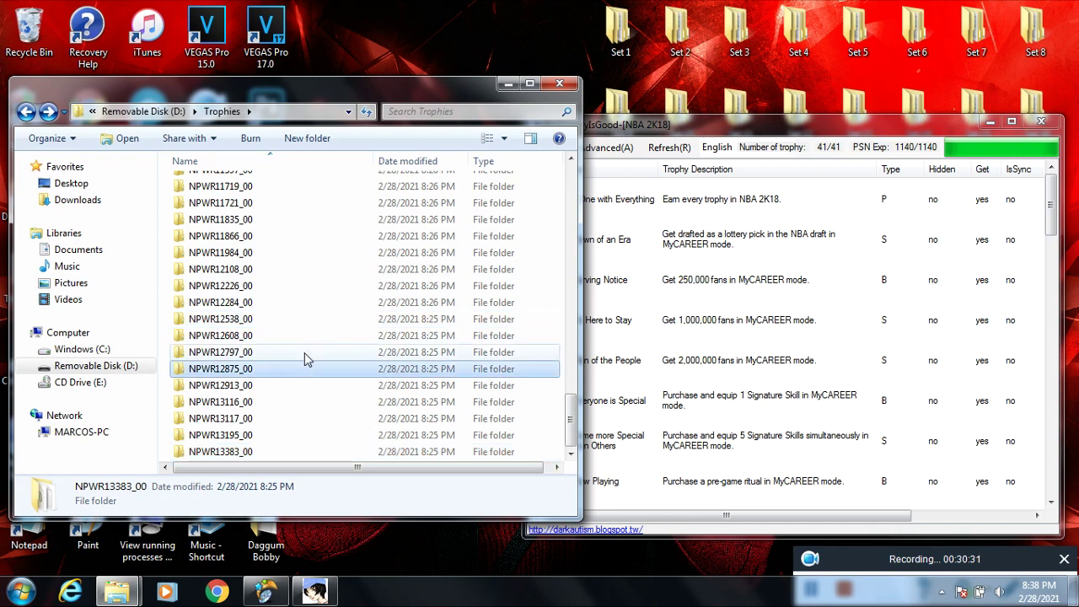
left_click(304, 368, "ctrl")
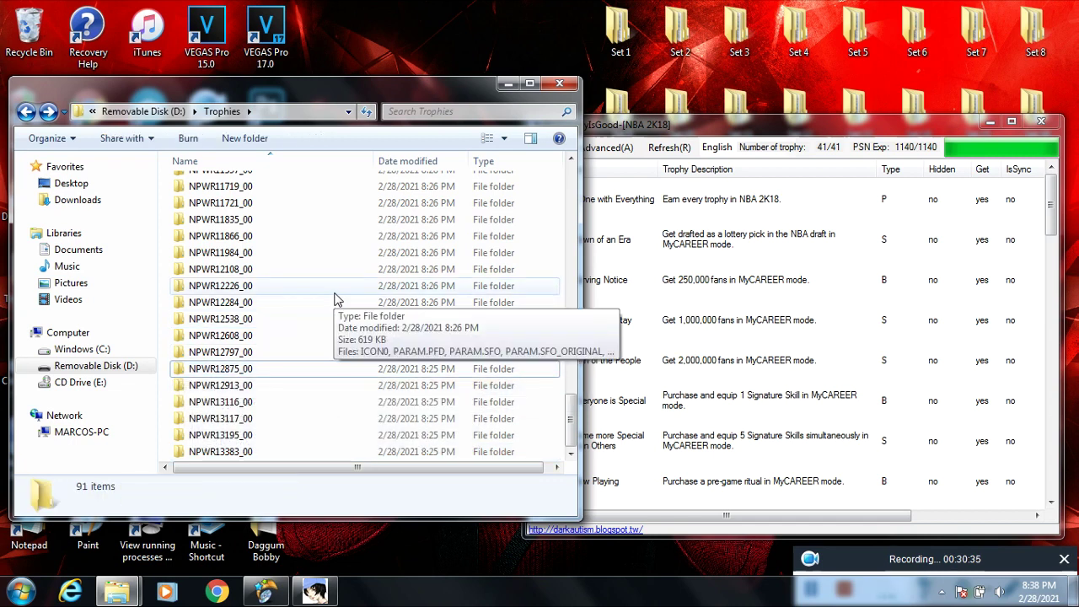
scroll(344, 291, "up", 12)
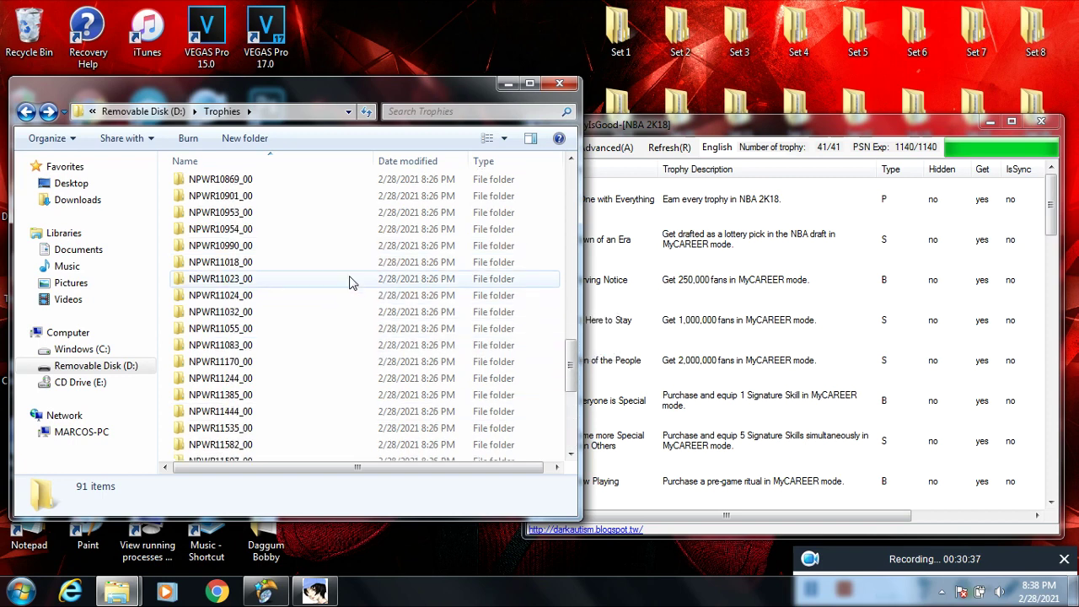
scroll(350, 281, "up", 10)
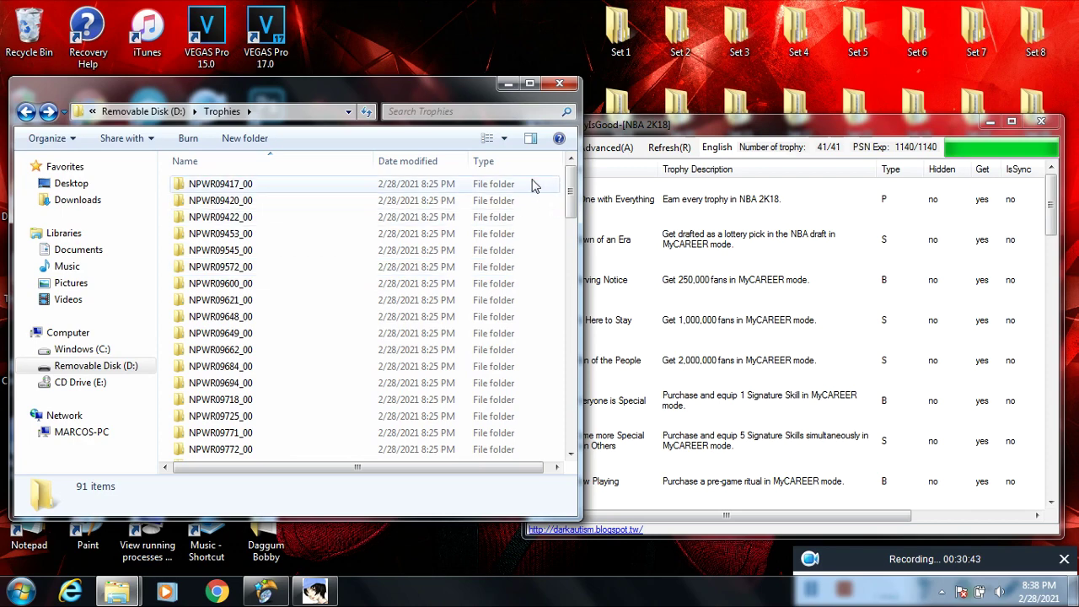
Close the Trophies folder and PS3TrophyIsGood windows, and safely eject the USB mass storage device
left_click(560, 86)
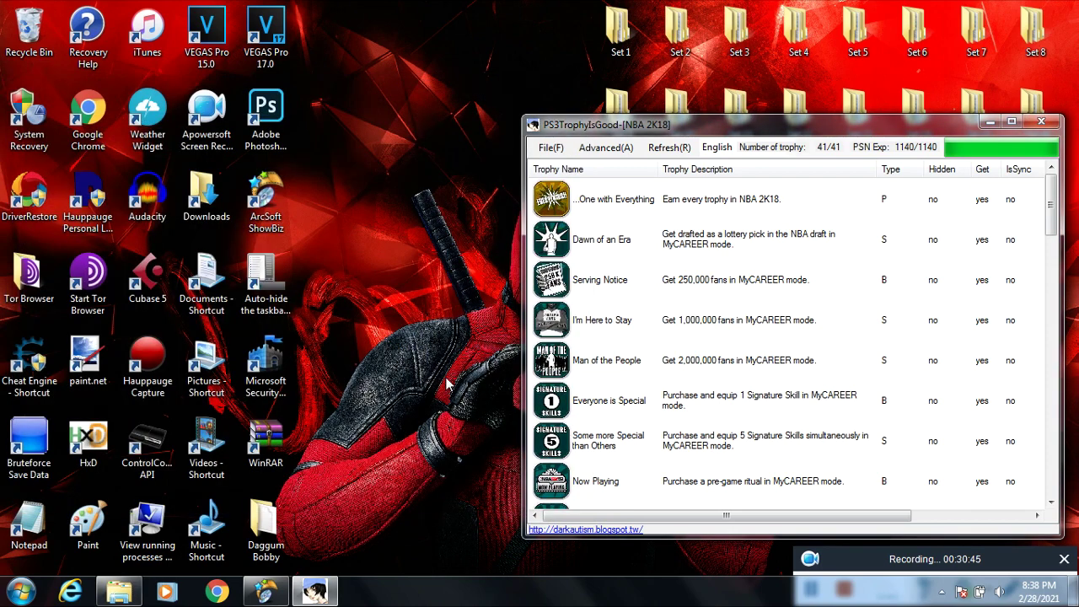
left_click(1041, 121)
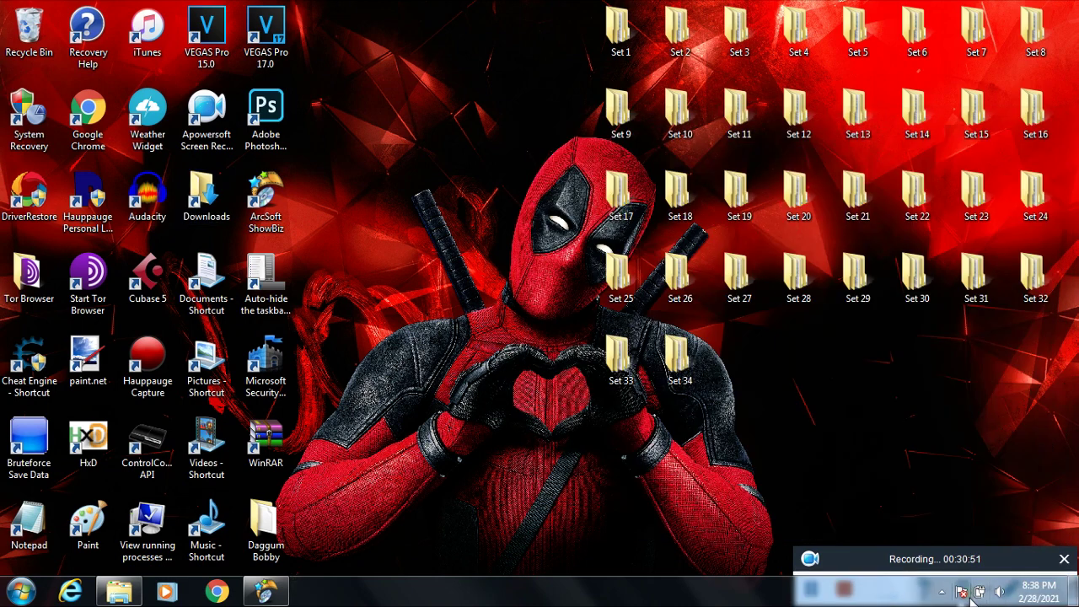
left_click(941, 592)
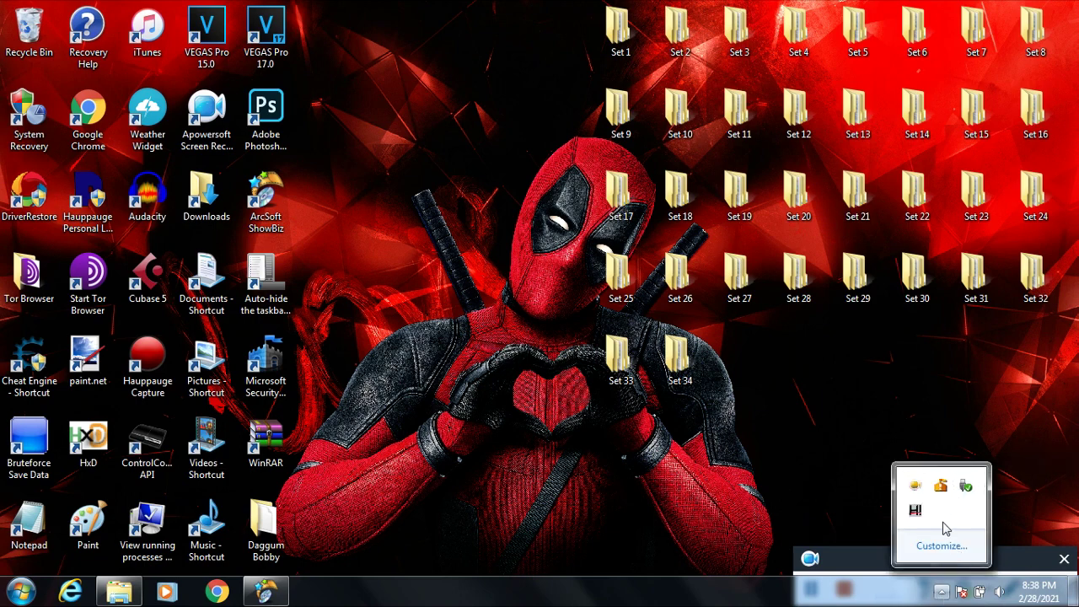
left_click(966, 485)
left_click(934, 516)
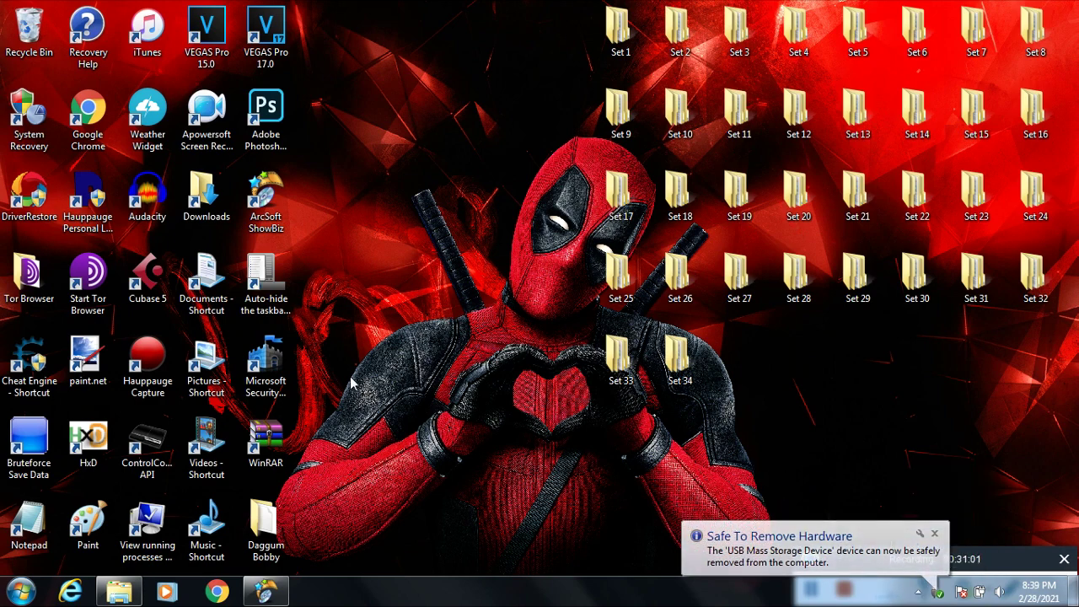
Launch Bruteforce Save Data, dismiss its Cheats Repository update window, and open the Set 1 desktop folder beside it
double_click(49, 454)
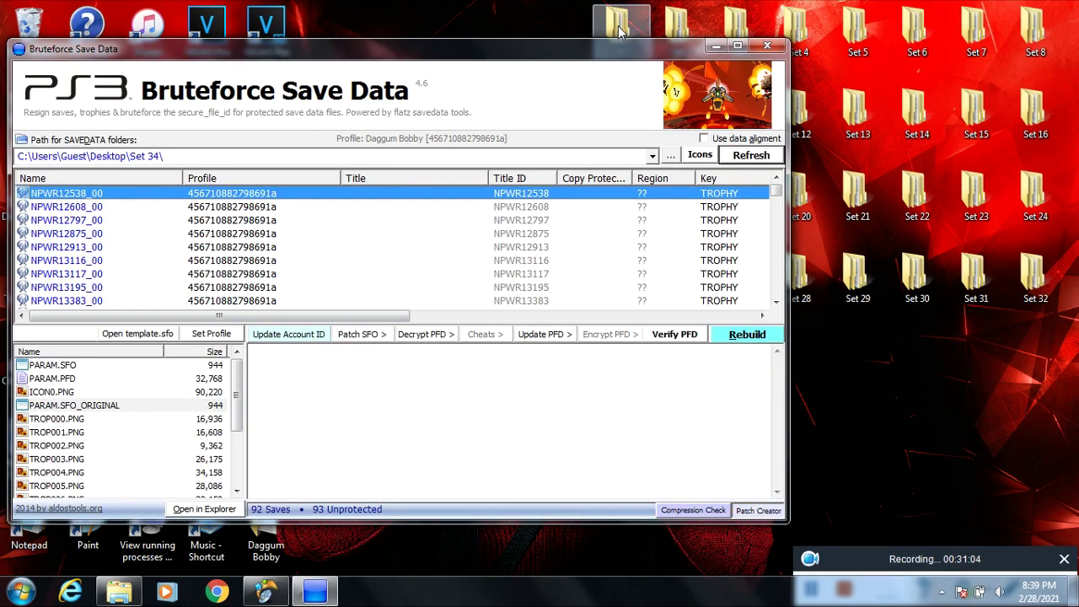
double_click(619, 32)
left_click_drag(460, 90, 942, 52)
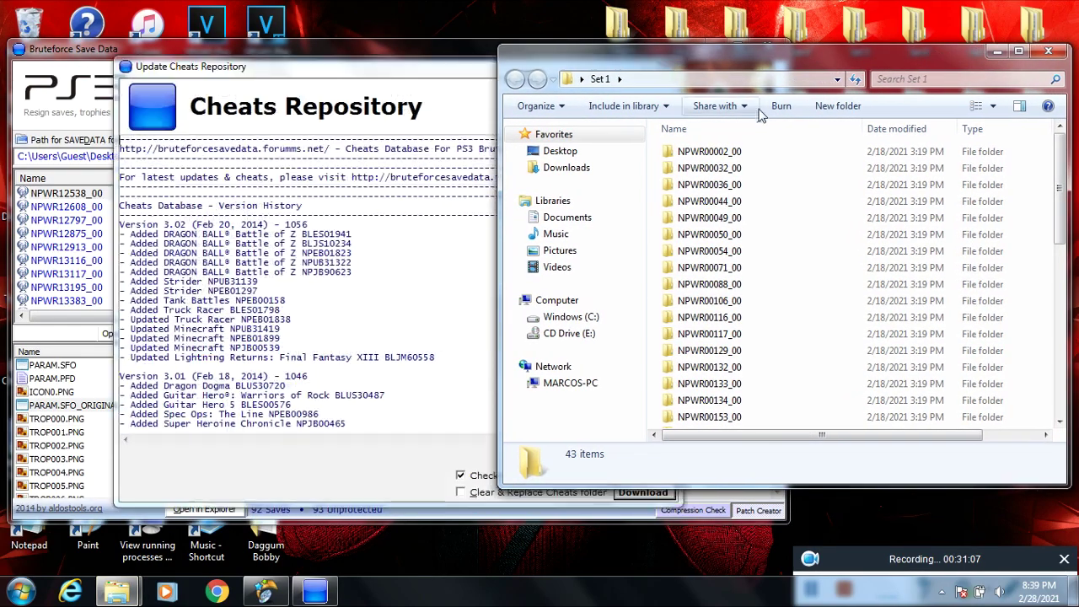
left_click(661, 63)
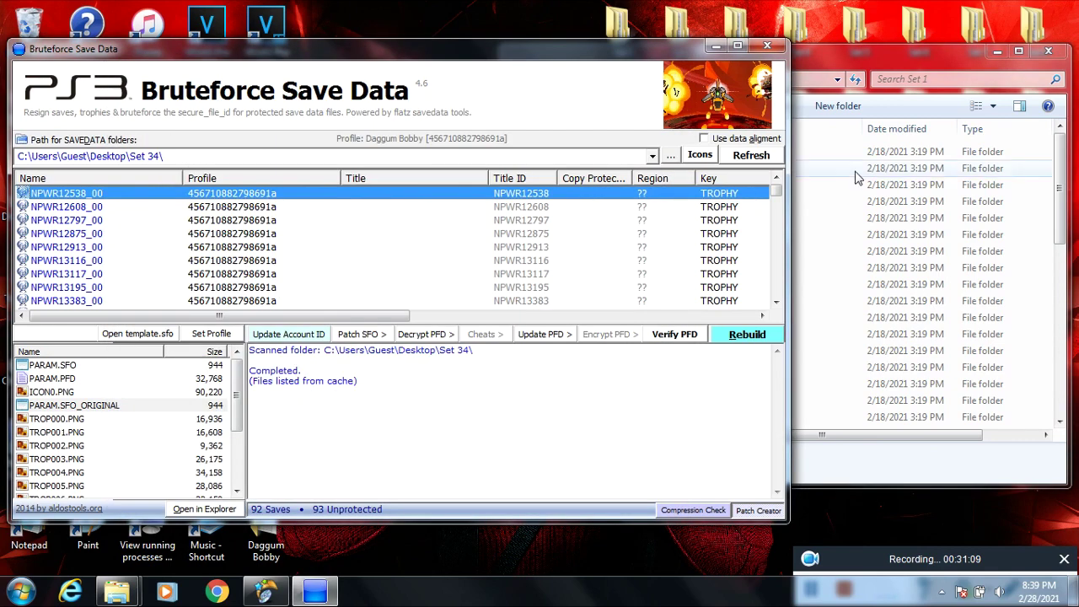
Load the Set 1 folder into Bruteforce Save Data and look through its list of trophy sets
left_click(863, 57)
left_click_drag(655, 150, 405, 284)
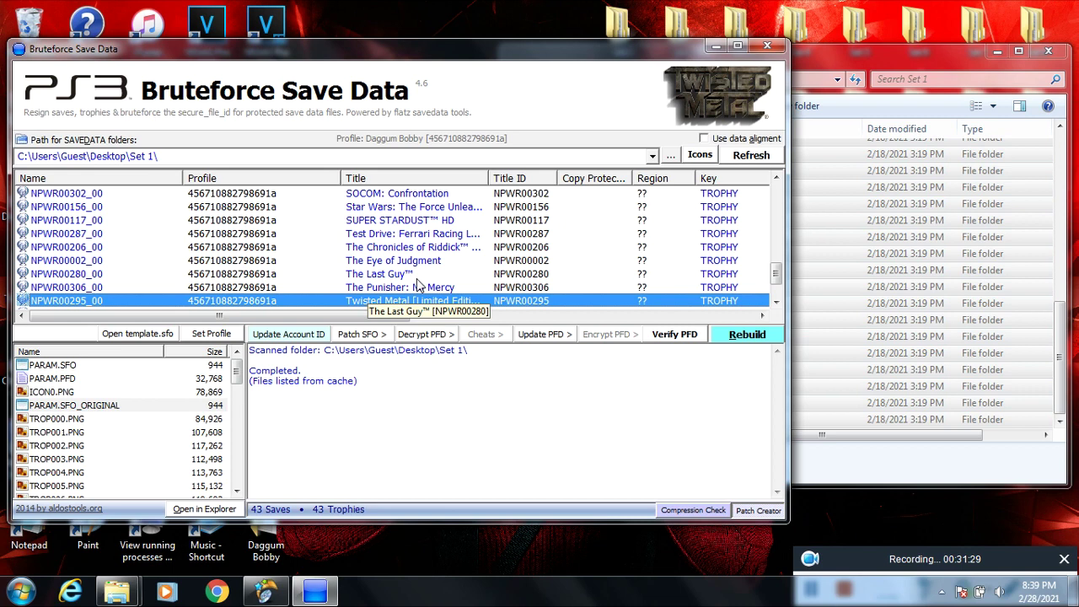
scroll(657, 234, "down", 2)
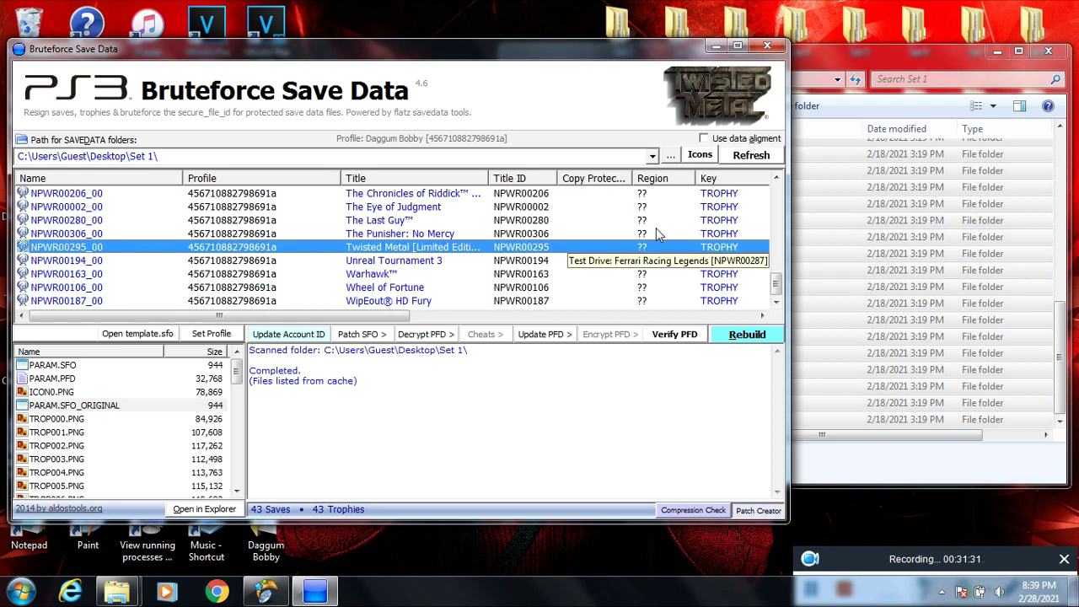
Examine the Rebuild options, the ACE COMBAT ASSAULT HORIZON trophy set, and the profile IDs across the Set 1 list
scroll(655, 232, "up", 15)
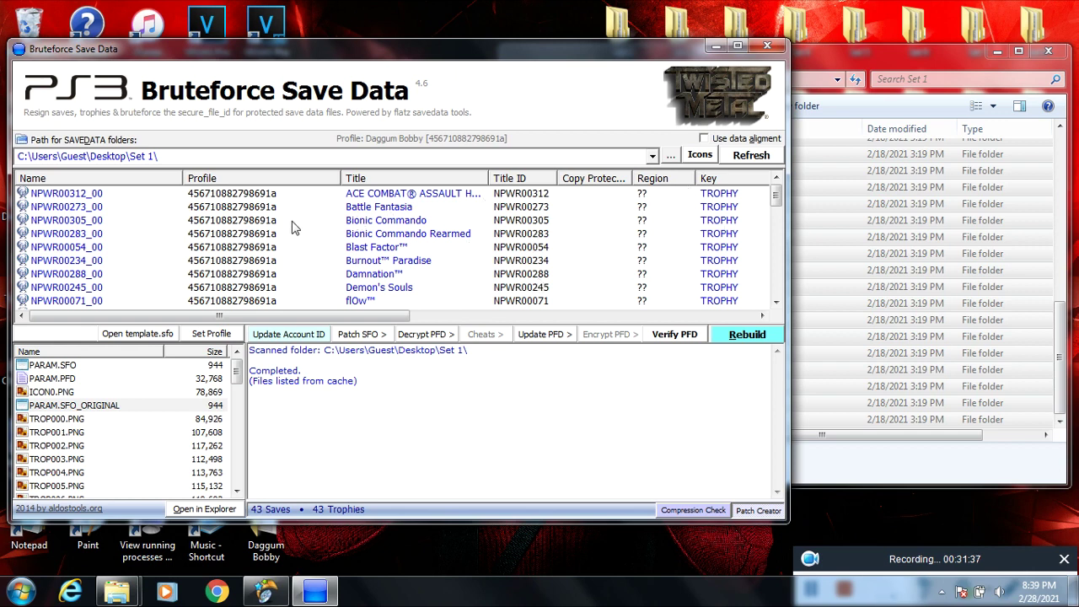
left_click(747, 337)
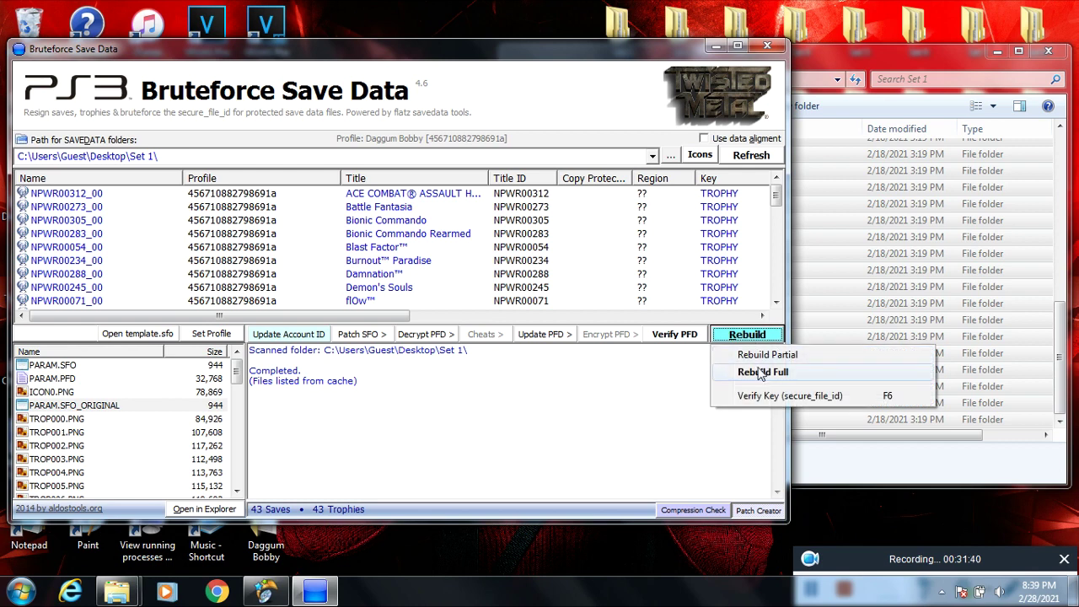
left_click(604, 335)
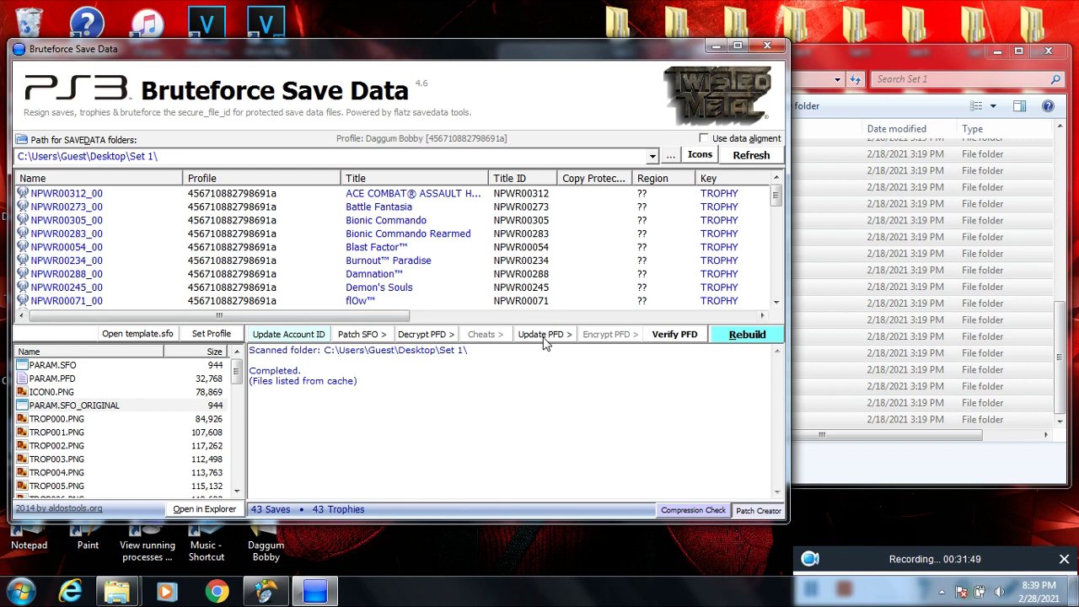
left_click(215, 196)
scroll(216, 221, "down", 7)
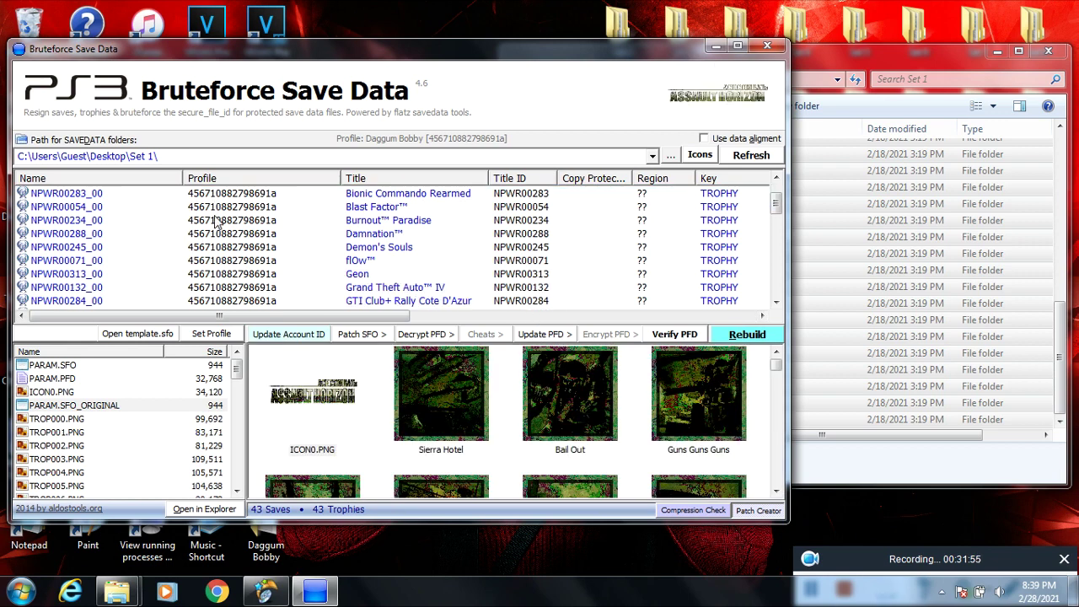
scroll(224, 243, "down", 5)
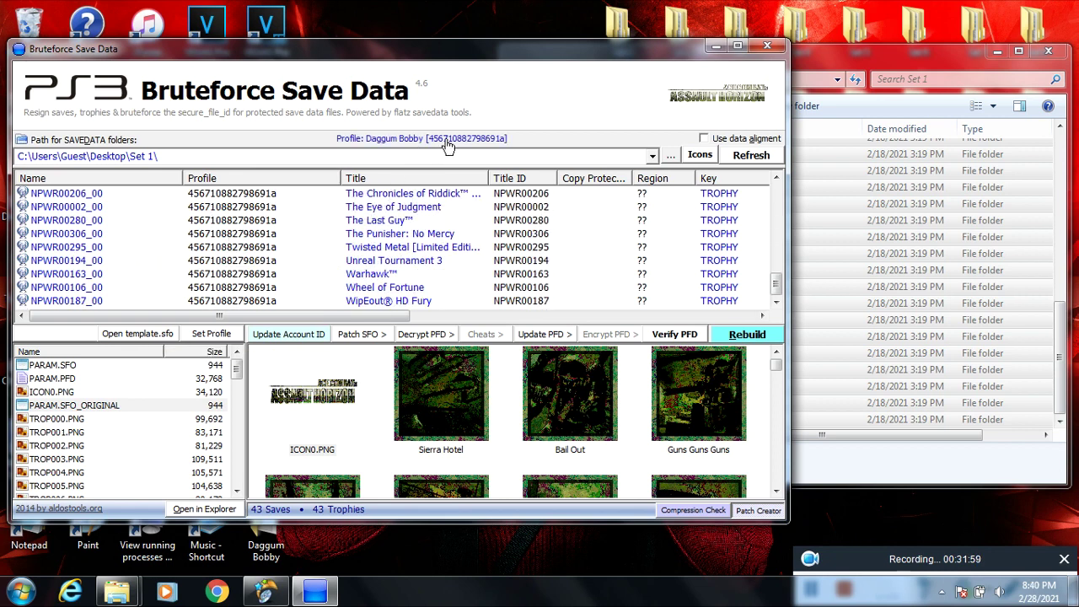
Close Bruteforce Save Data and the Set 1 folder window to return to the desktop
left_click(767, 44)
left_click(425, 386)
left_click(801, 270)
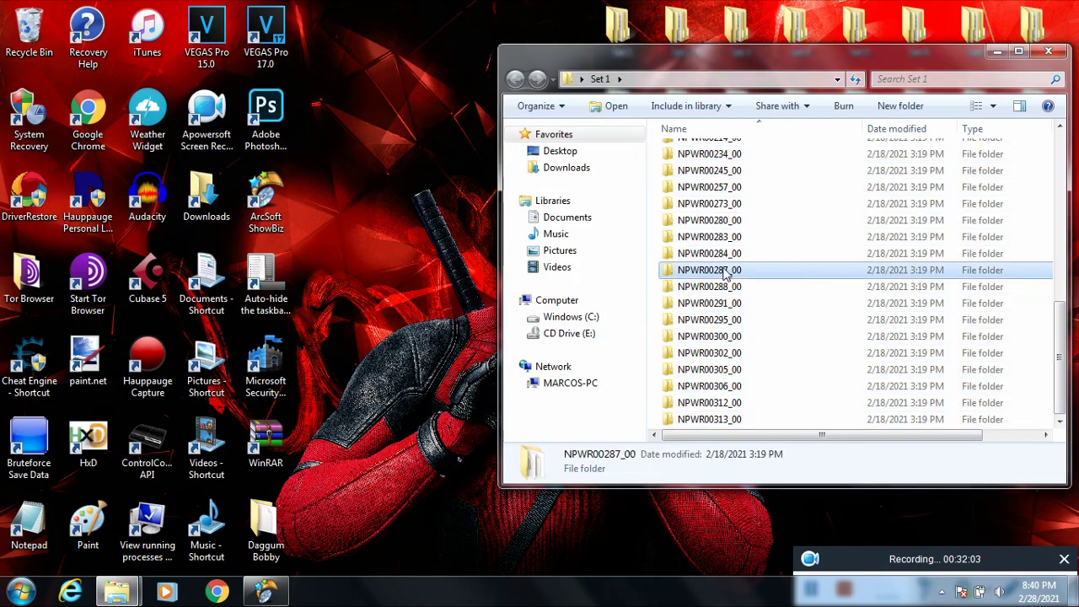
left_click(1048, 51)
left_click_drag(434, 295, 490, 358)
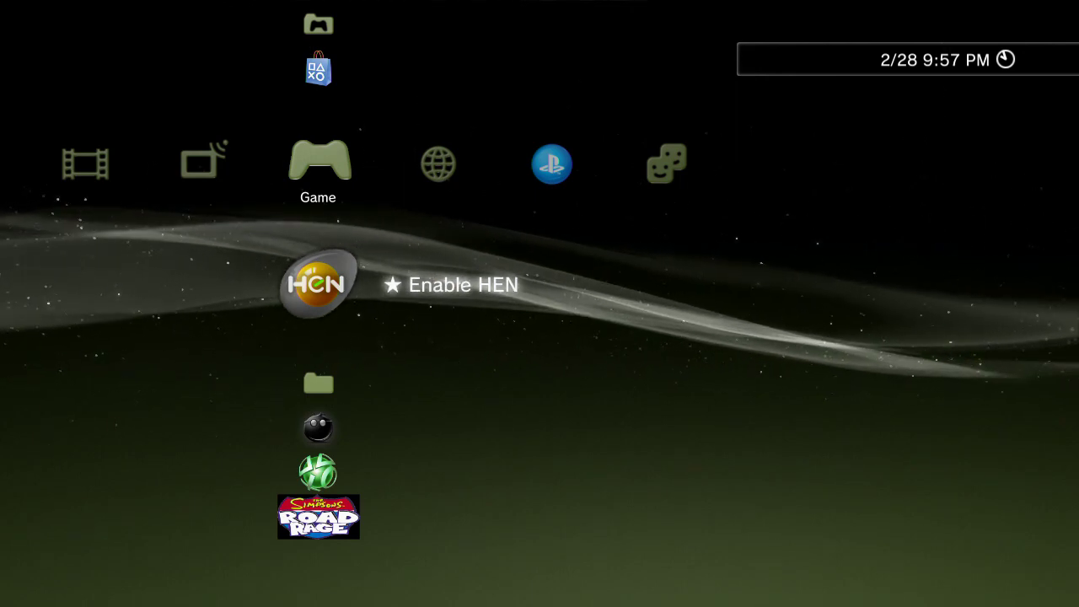
On the PS3, look at the PlayStation Network column, return to Game and launch mmCM
key("Down")
key("Down")
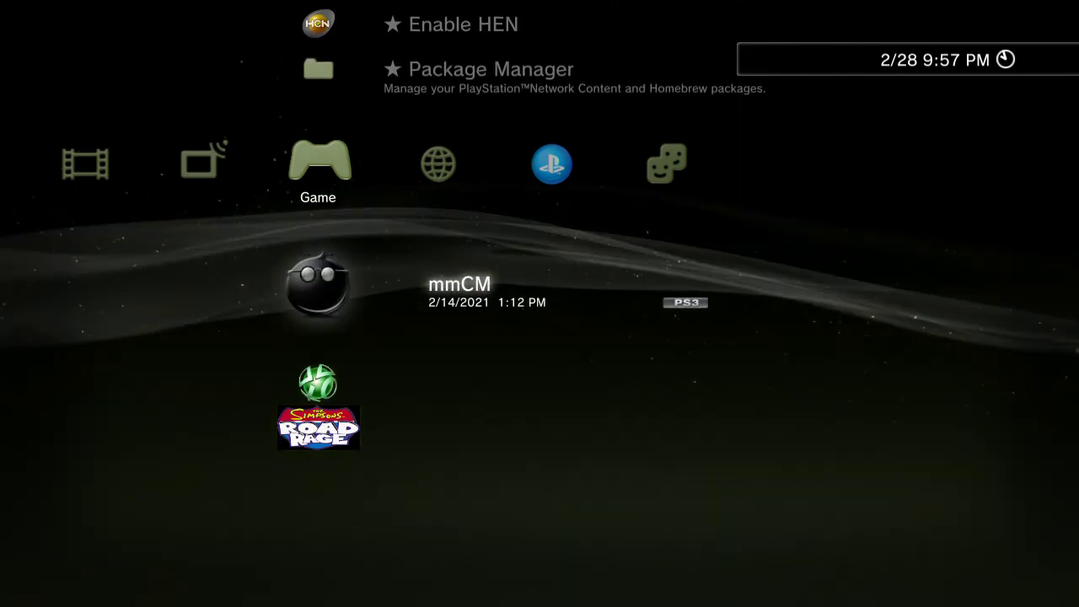
key("Right")
key("Right")
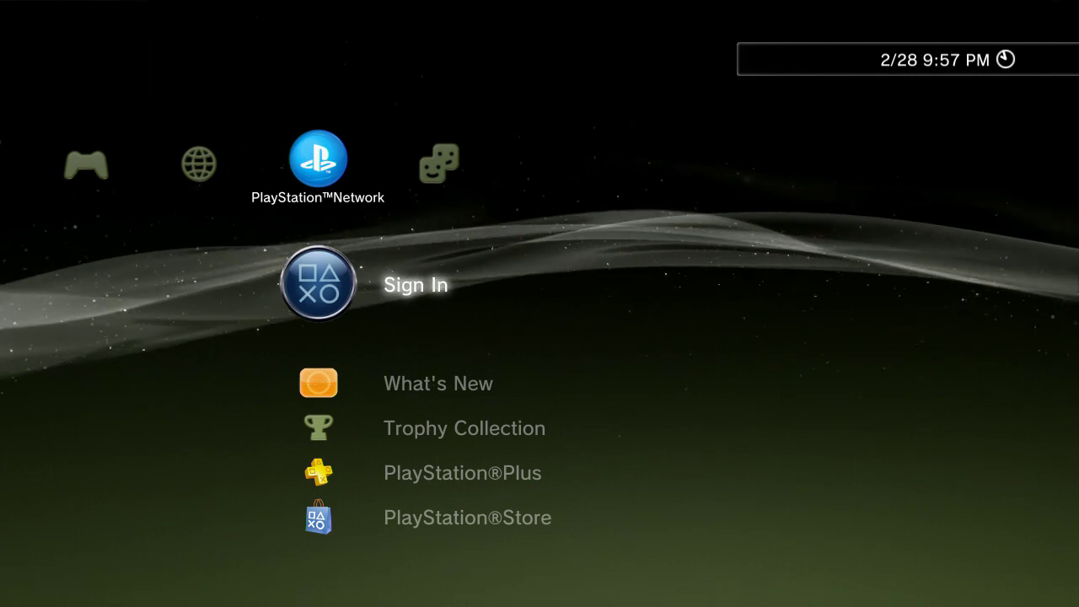
key("Left")
key("Left")
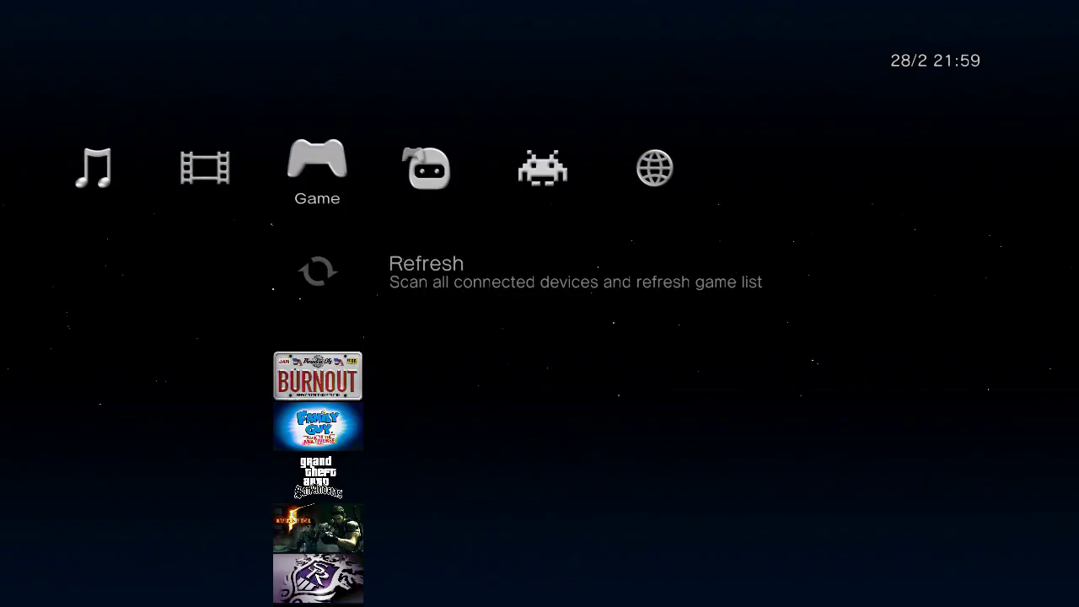
Switch multiMAN from its game list to the desktop-style file manager
key("Left")
key("Left")
key("Left")
key("Left")
key("Left")
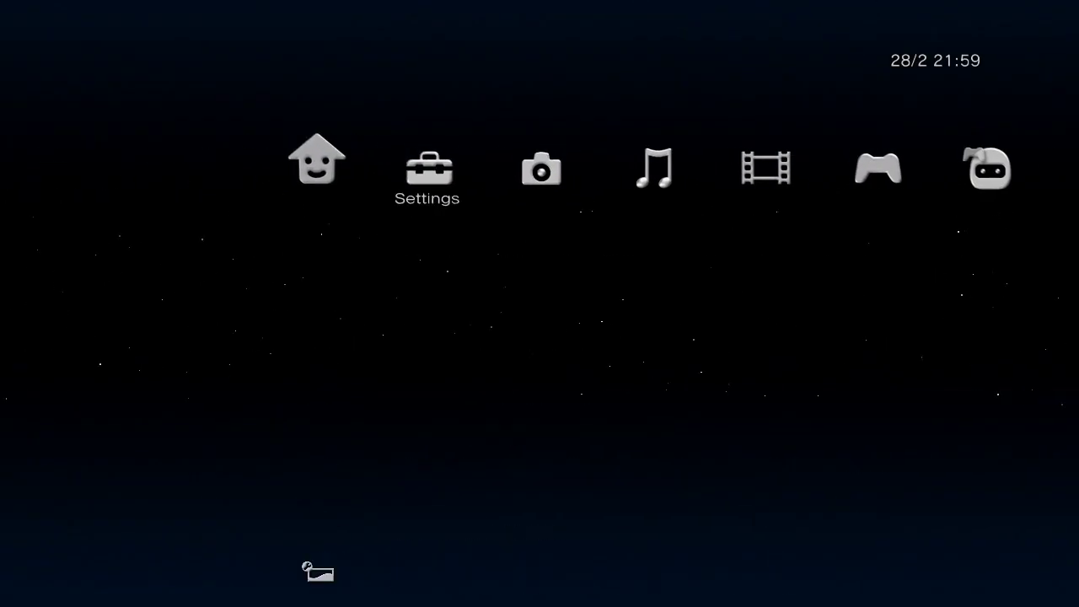
key("Return")
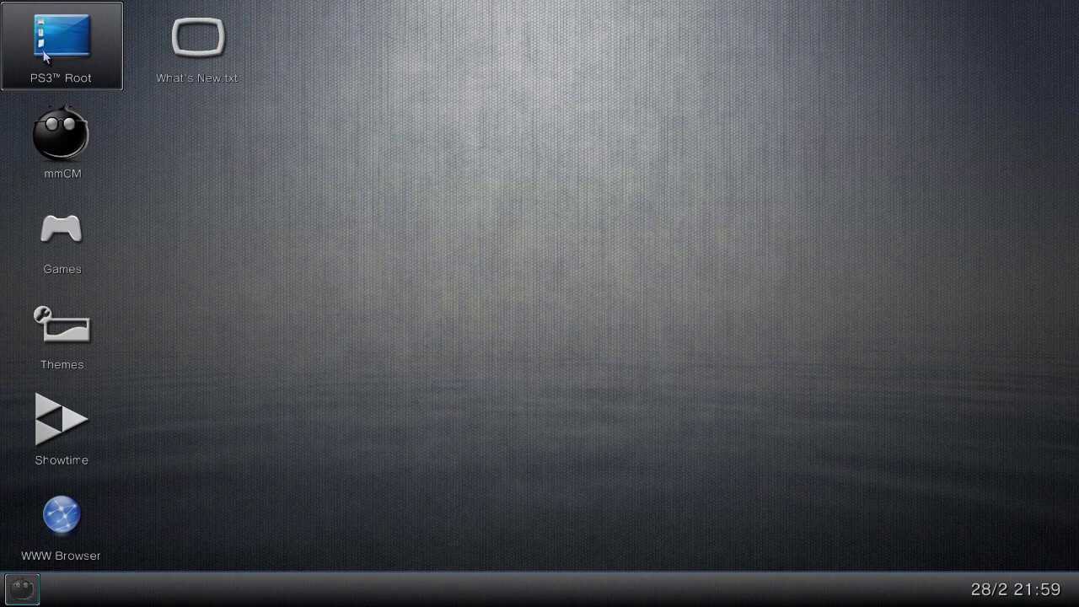
Open the Trophies folder on the dev_usb000 drive from PS3 Root
left_click(59, 57)
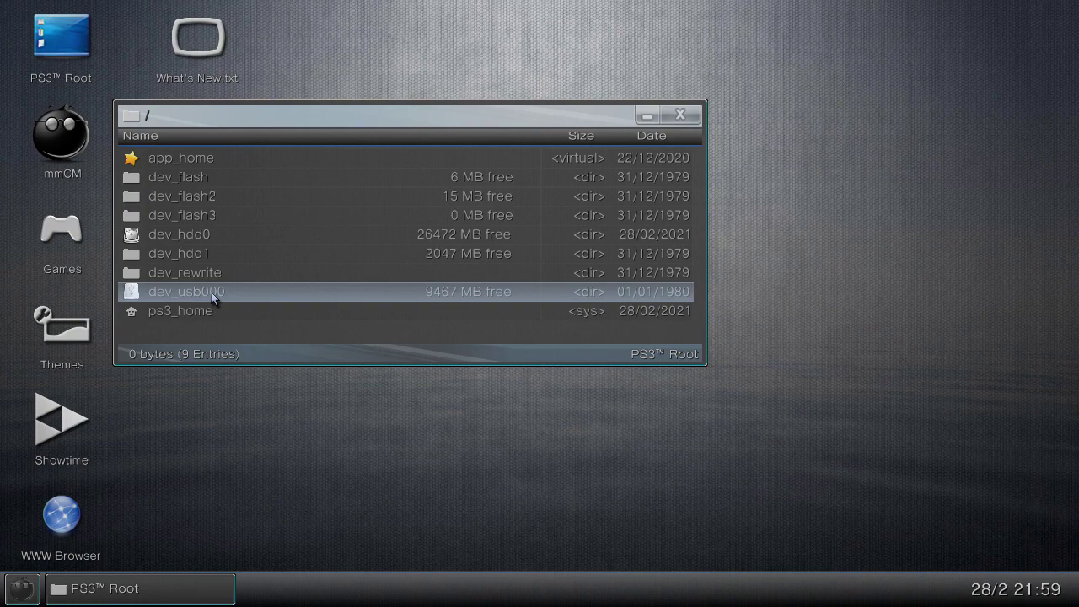
left_click(253, 295)
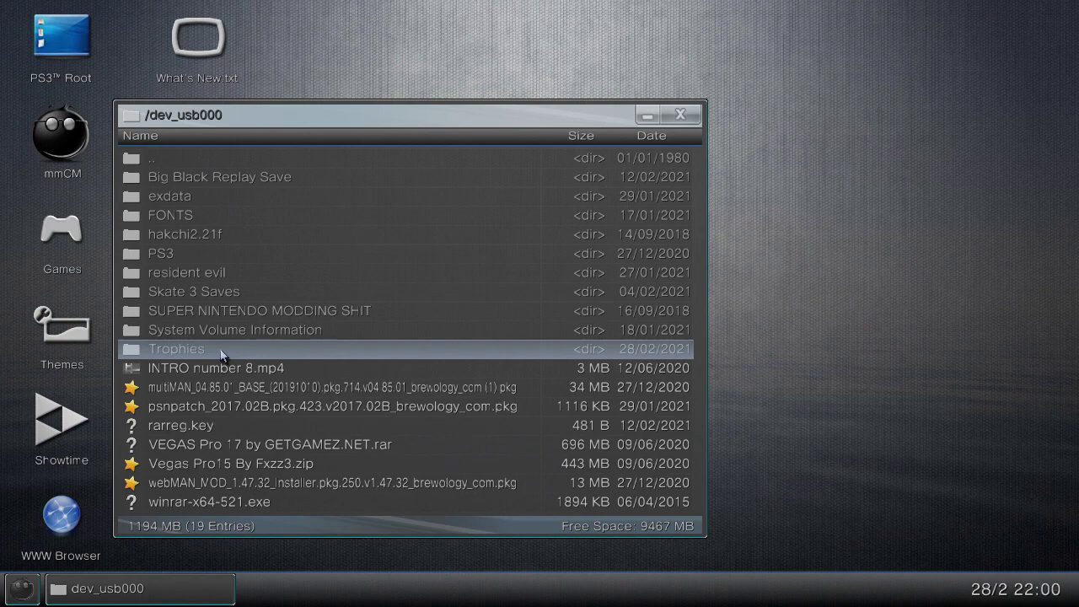
left_click(222, 355)
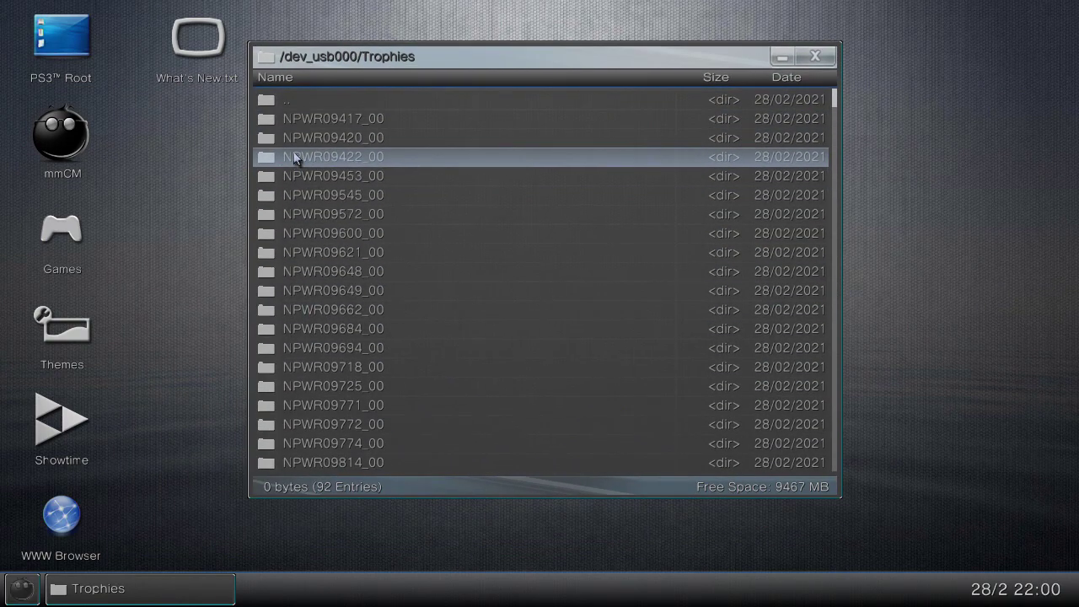
Select all trophy folders in Trophies, from NPWR09417_00 through NPWR13383_00, and copy them
left_click(336, 126)
scroll(337, 127, "down", 1)
left_click(336, 127, "ctrl")
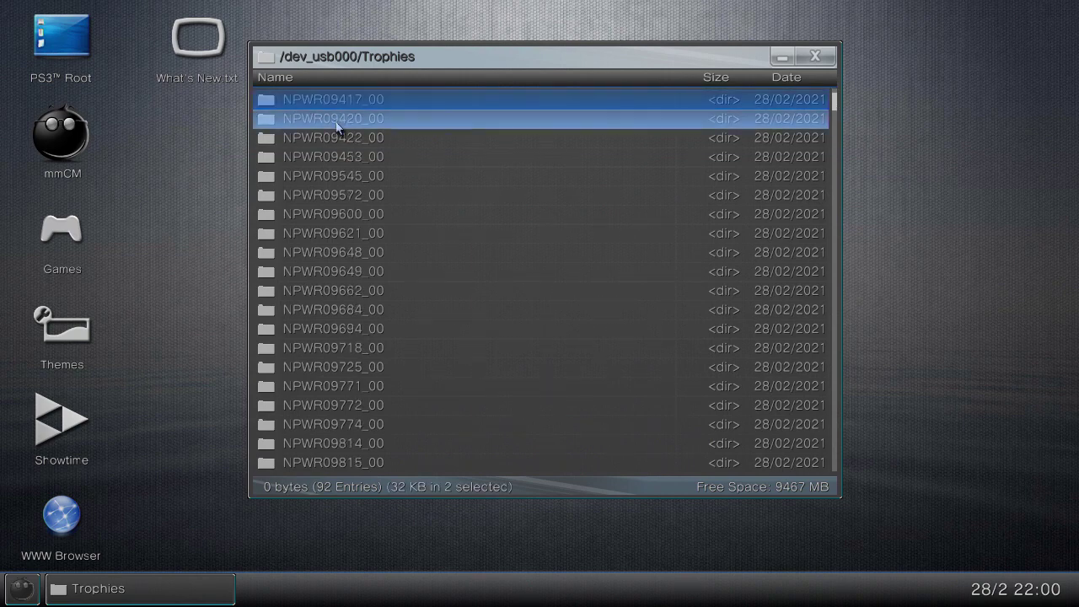
scroll(389, 127, "down", 1)
left_click(389, 127, "ctrl")
scroll(389, 127, "down", 1)
left_click(389, 127, "ctrl")
scroll(389, 127, "down", 1)
left_click(389, 126, "ctrl")
scroll(388, 126, "down", 2)
left_click(388, 126, "shift")
scroll(389, 126, "up", 2)
scroll(388, 127, "up", 3)
scroll(389, 127, "down", 6)
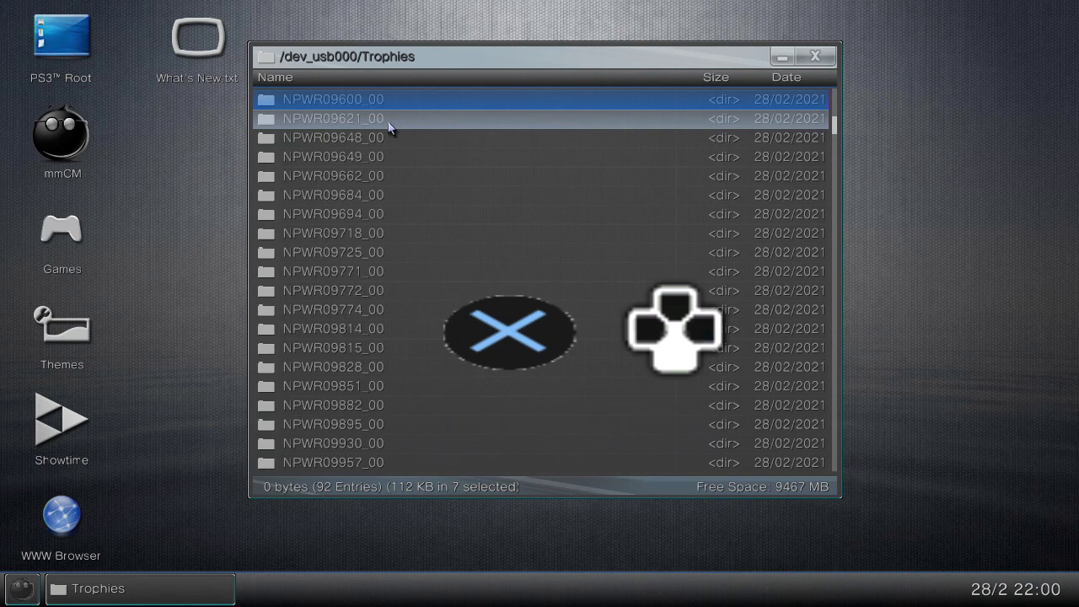
scroll(388, 127, "down", 20)
left_click(388, 126, "shift")
scroll(388, 126, "down", 10)
left_click(389, 126, "shift")
key("shift+Down")
key("shift+Down")
key("shift+Down")
key("shift+Down")
key("shift+Down")
key("shift+Down")
key("shift+Down")
key("shift+Down")
key("shift+Down")
key("shift+Down")
key("shift+Down")
key("shift+Down")
key("shift+Down")
key("shift+Down")
key("shift+Down")
key("shift+Down")
key("shift+Down")
key("shift+Down")
key("shift+Down")
key("shift+Down")
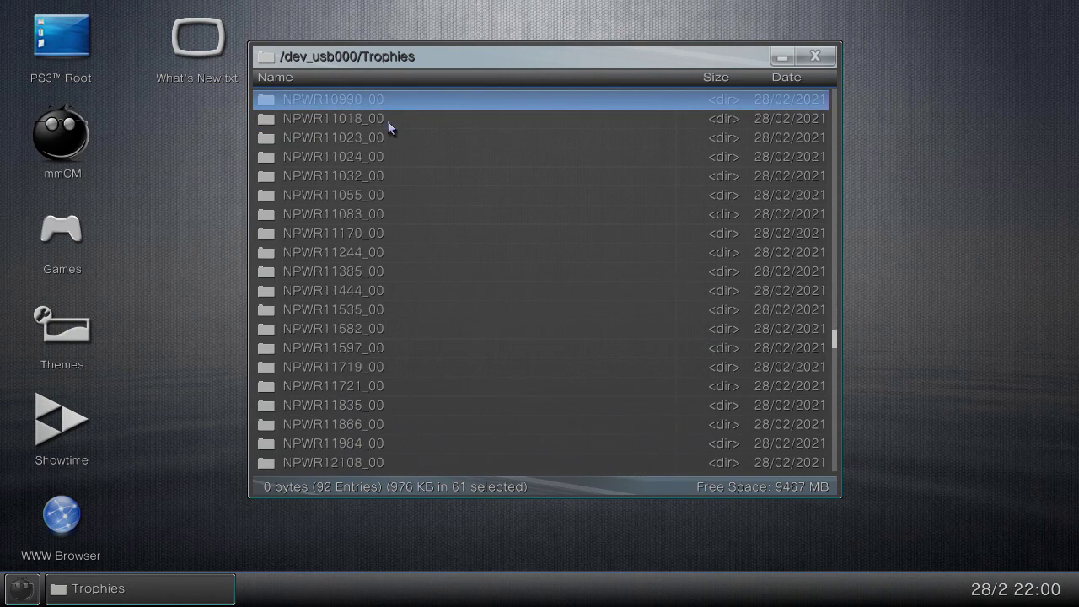
scroll(389, 128, "up", 10)
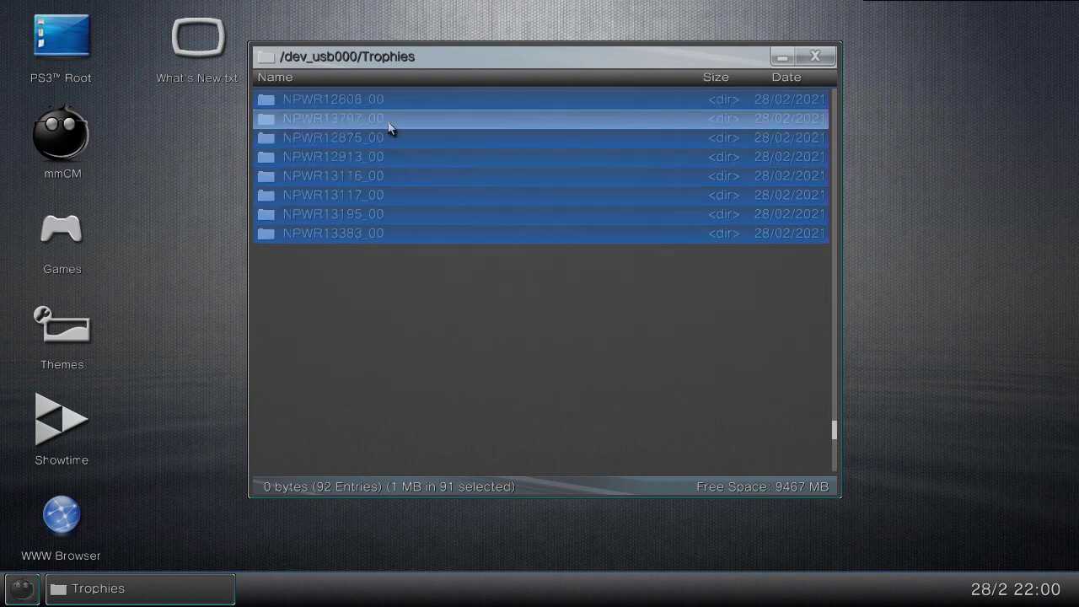
scroll(389, 447, "up", 5)
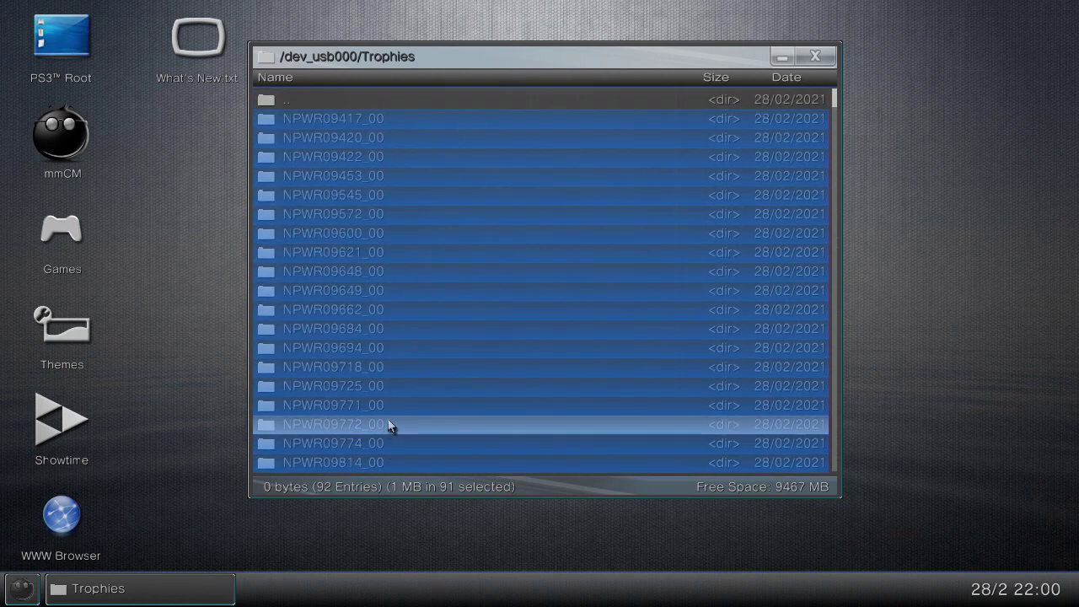
right_click(423, 223)
key("Return")
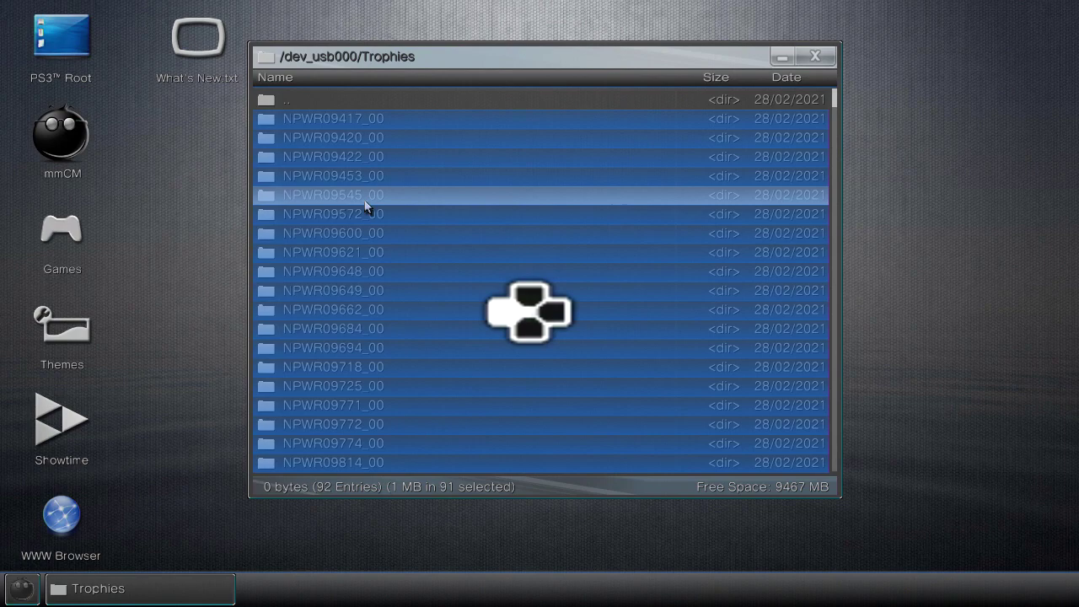
Return to the PS3 root and open the home folder on dev_hdd0
key("BackSpace")
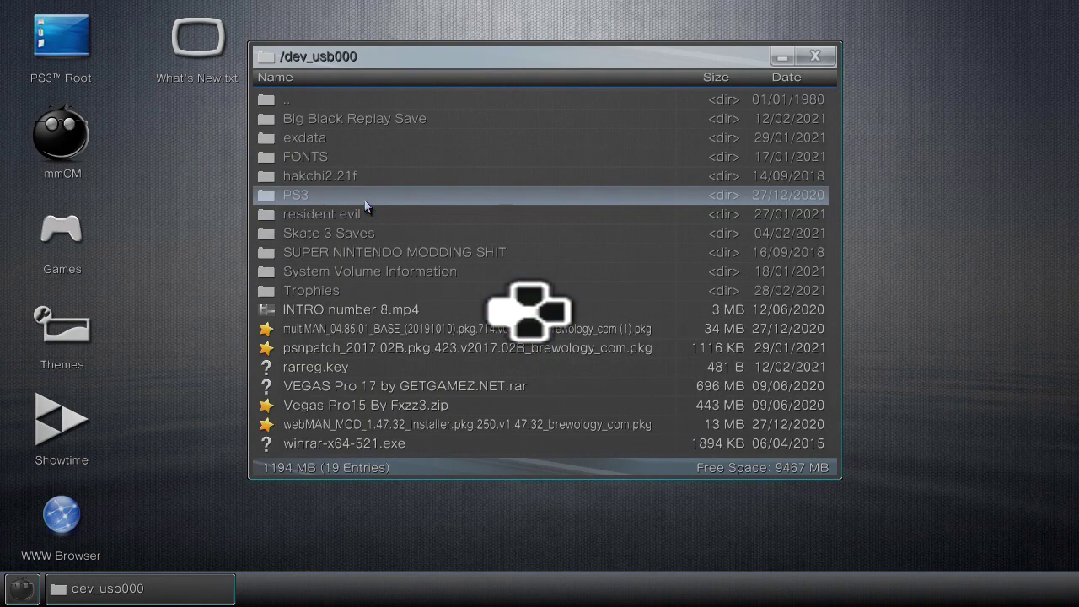
key("BackSpace")
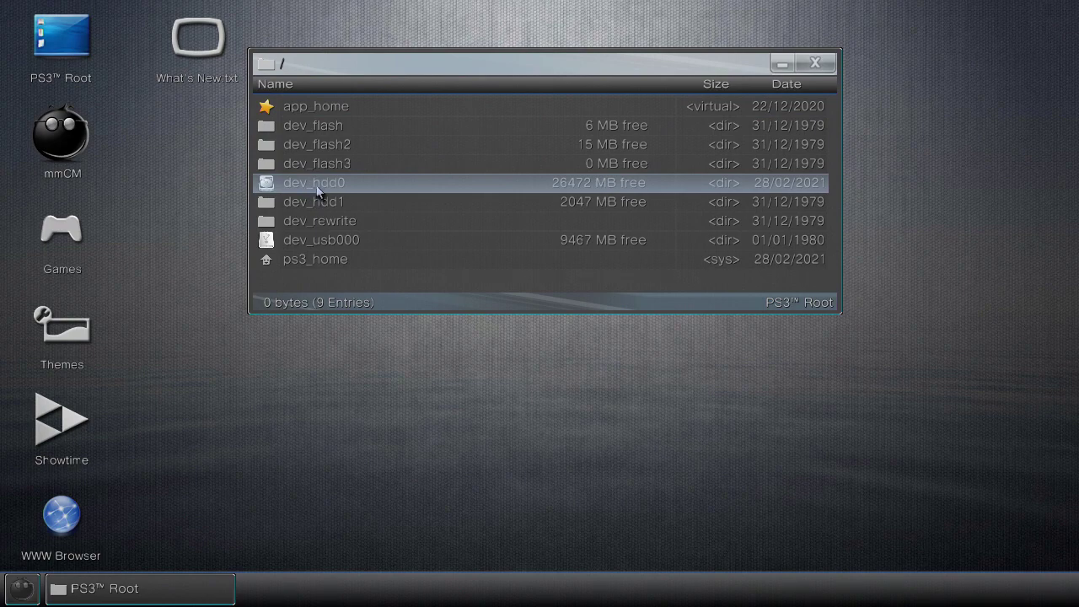
double_click(360, 191)
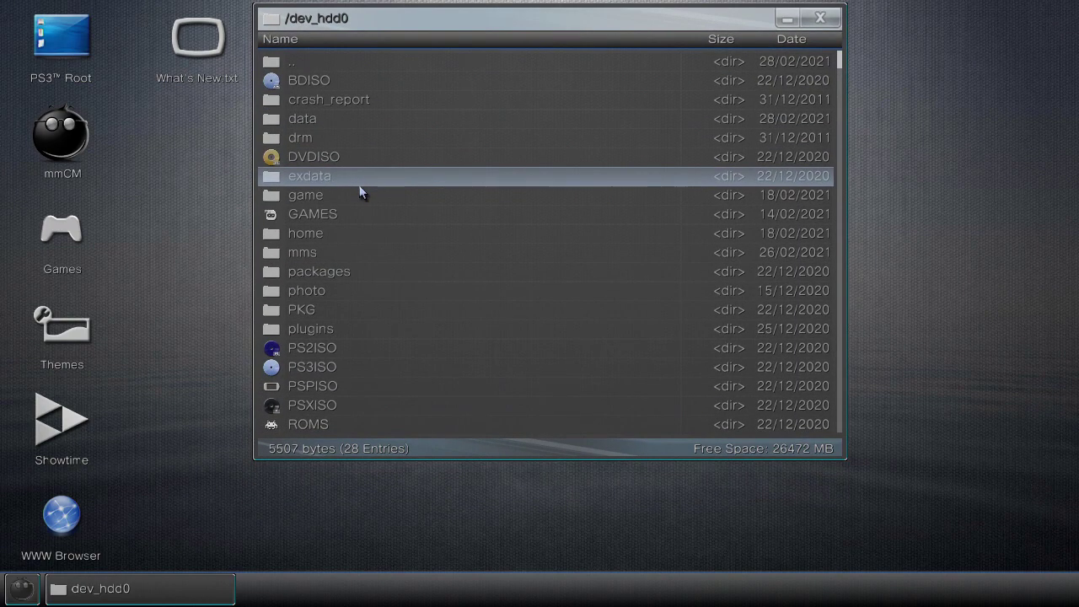
double_click(329, 236)
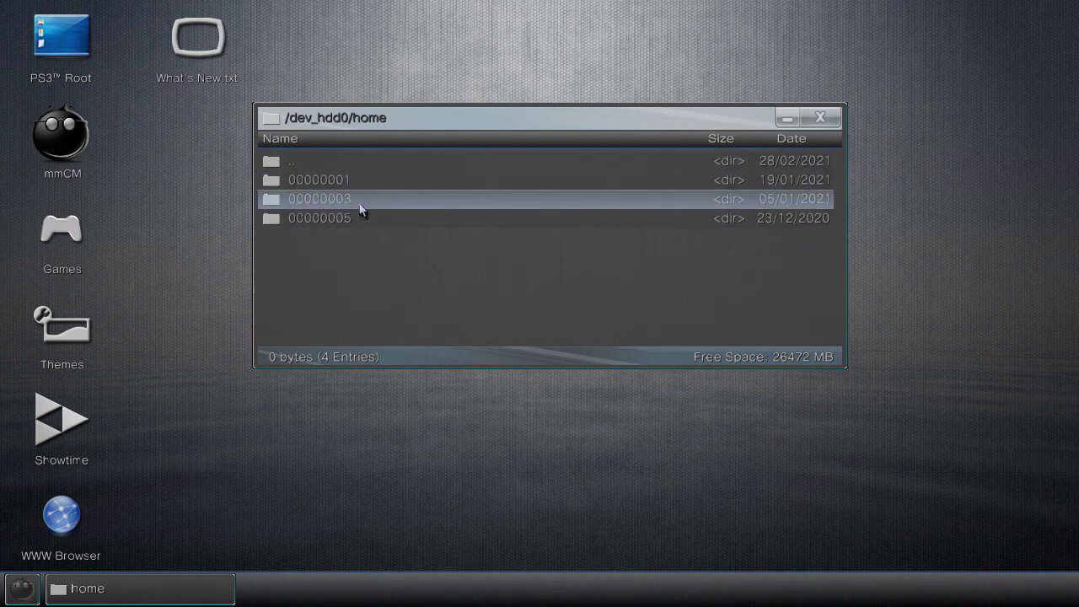
Examine the list of user accounts in the PS3 system menu, and return to the home folder
key("super")
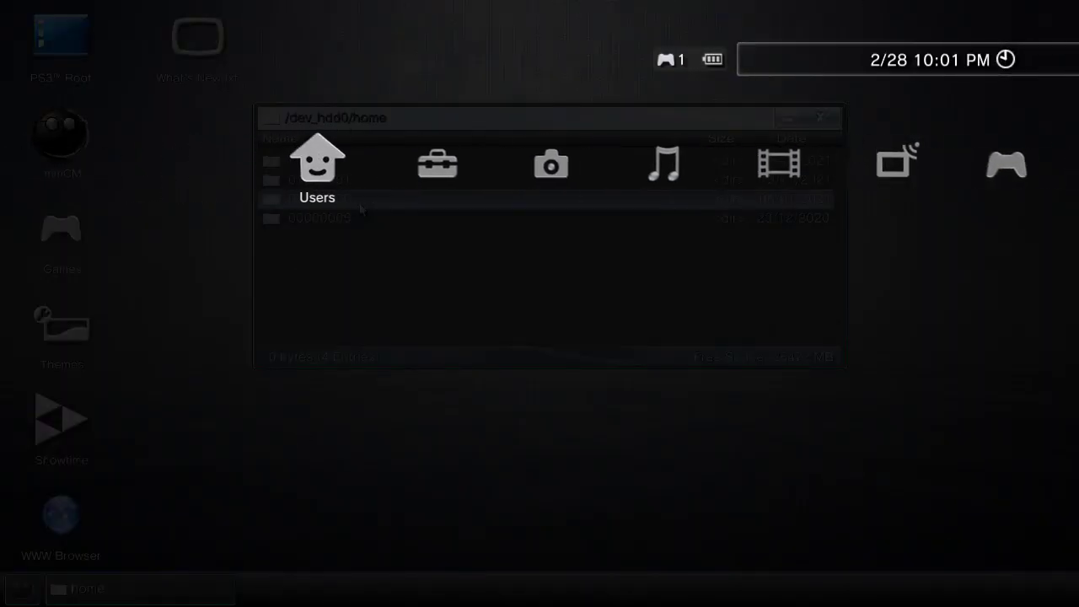
key("Up")
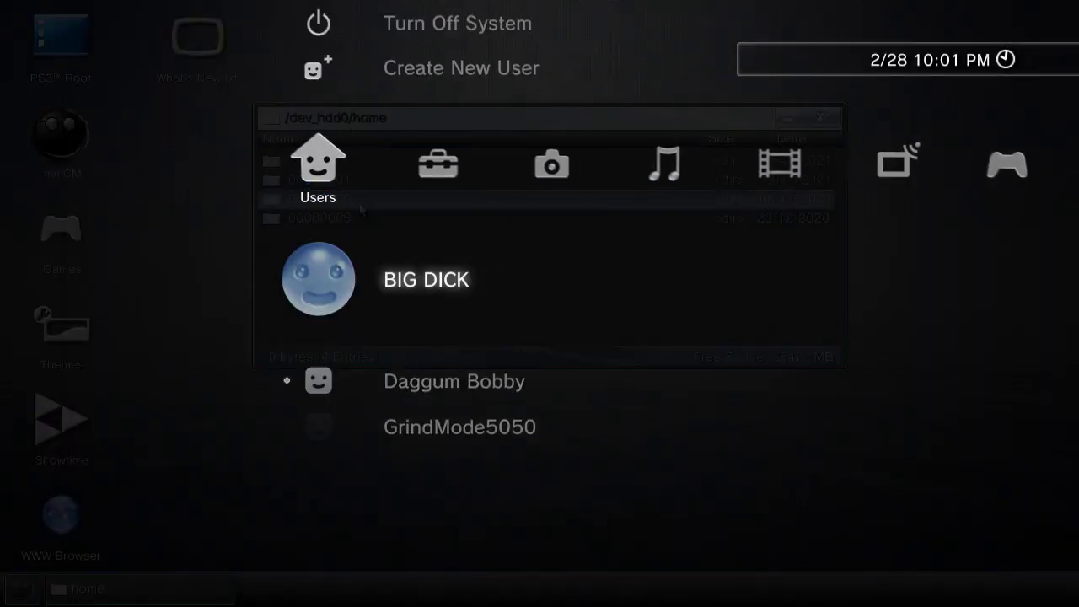
key("Down")
key("Down")
key("Up")
key("Up")
key("Down")
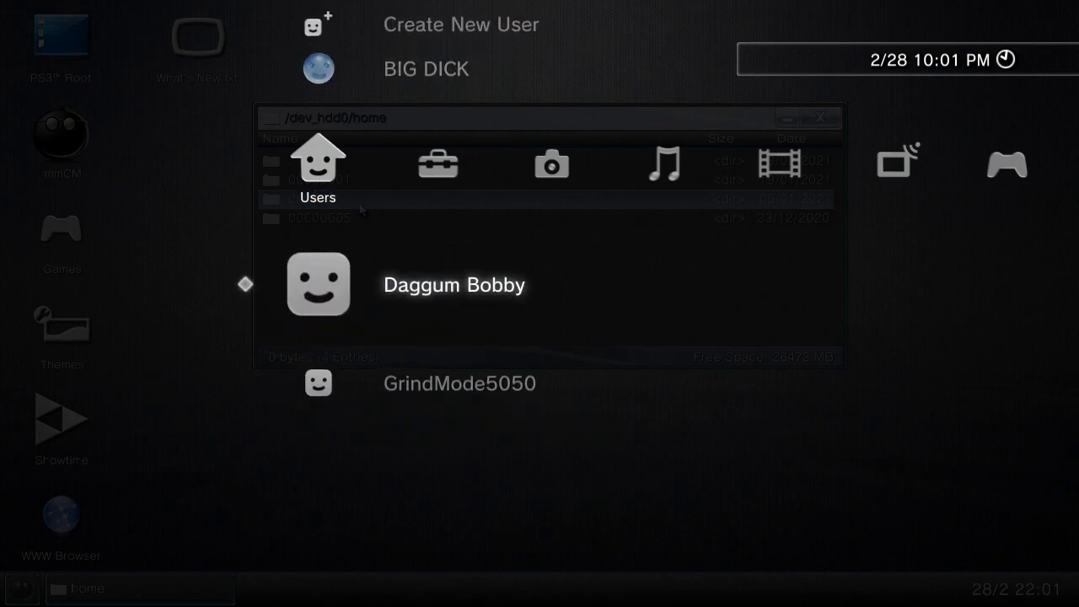
key("Return")
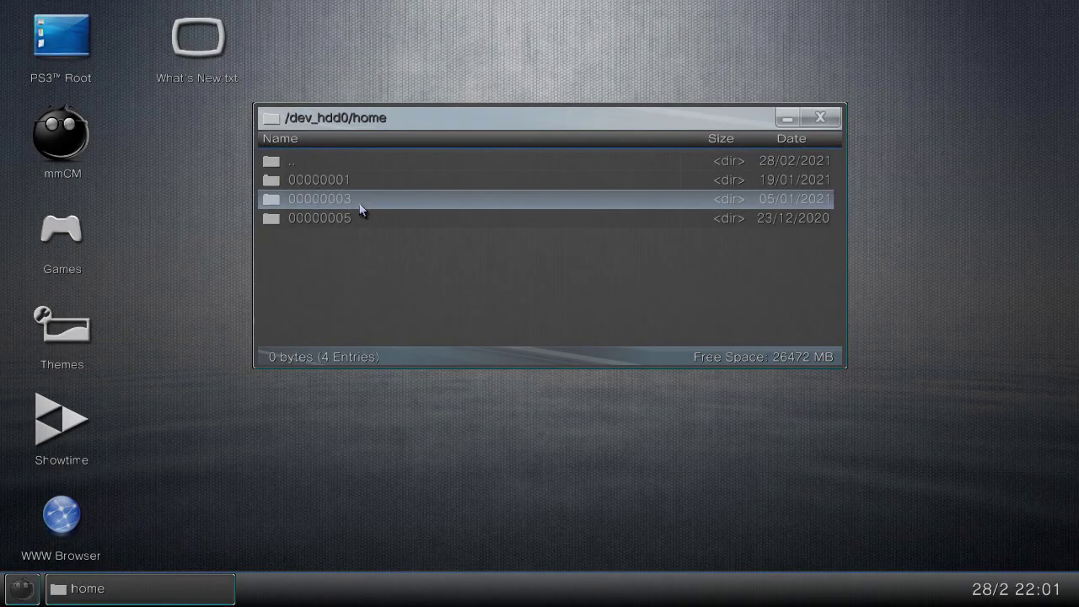
Open the 00000003 user folder and check which account it belongs to by viewing its localusername file
double_click(368, 206)
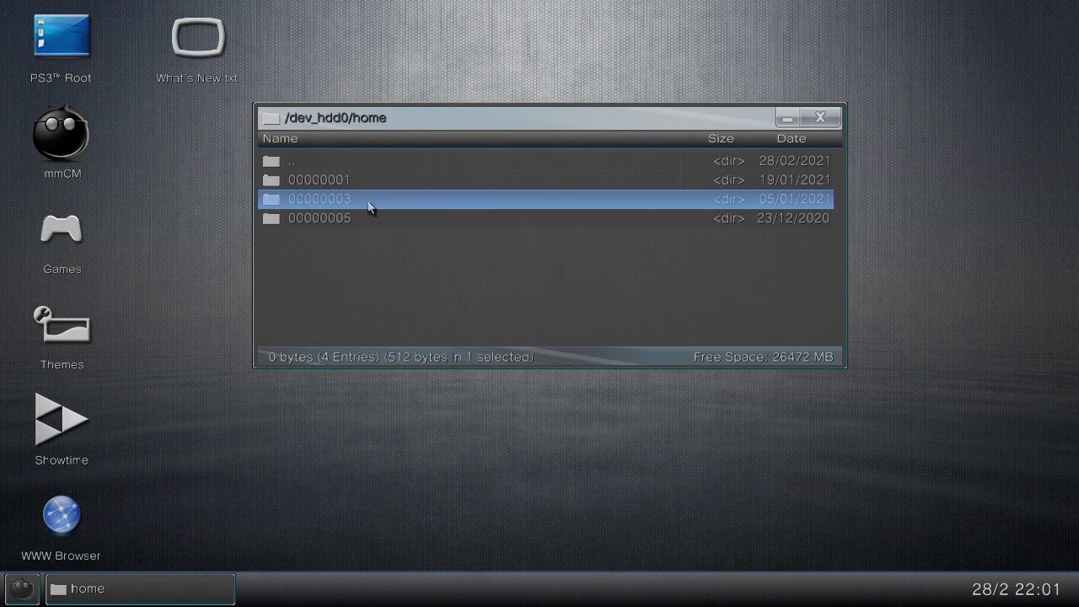
key("Down")
key("Down")
key("Down")
key("Down")
key("Down")
key("Down")
key("Down")
key("Down")
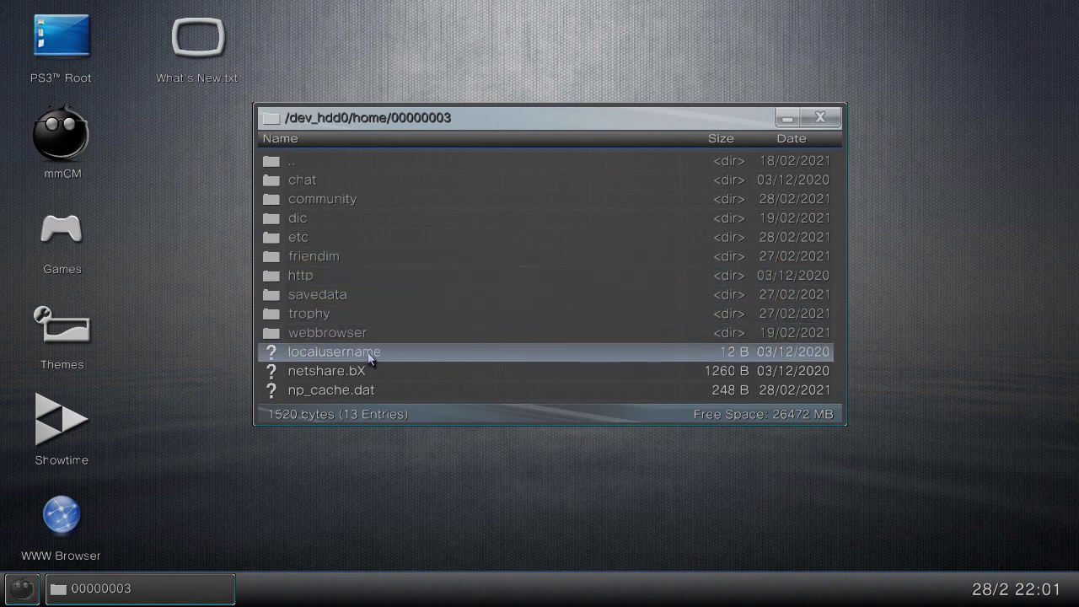
double_click(340, 359)
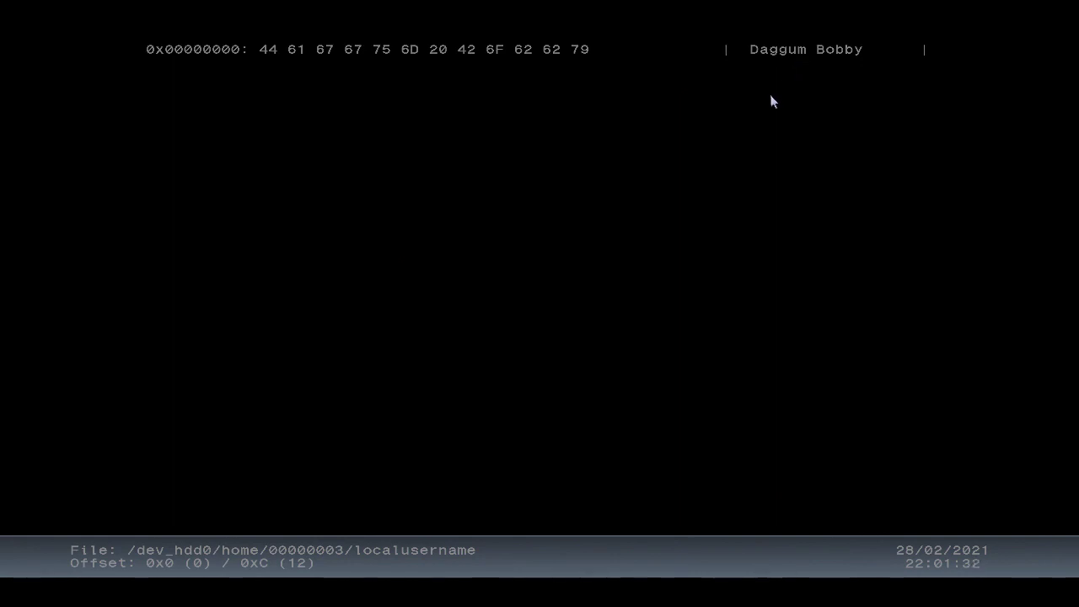
key("Escape")
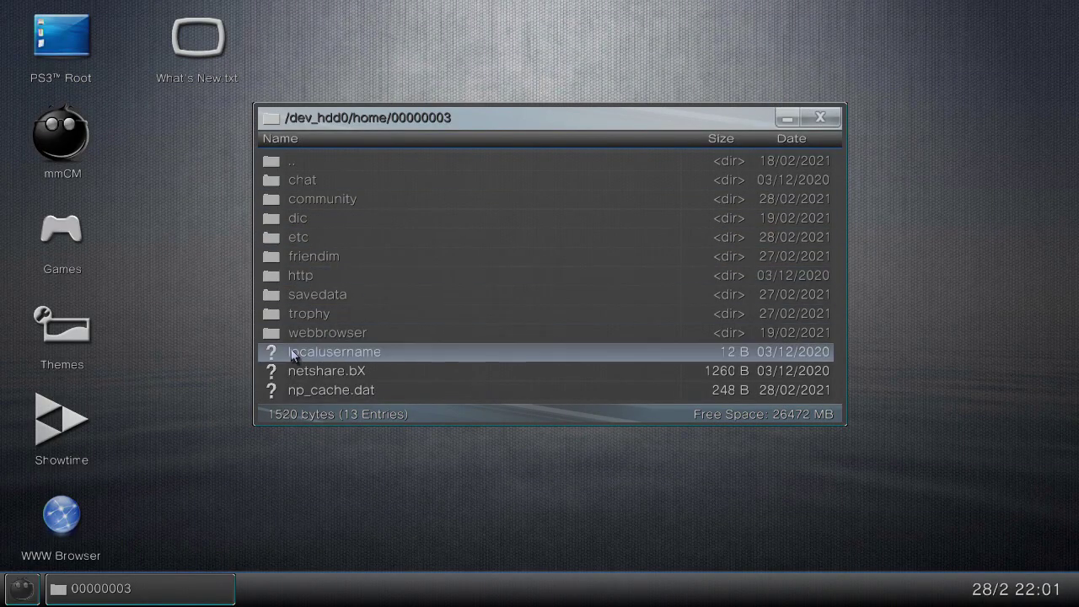
Open the trophy folder of user 00000003 and delete the existing NPWR01002_00 folder
double_click(326, 317)
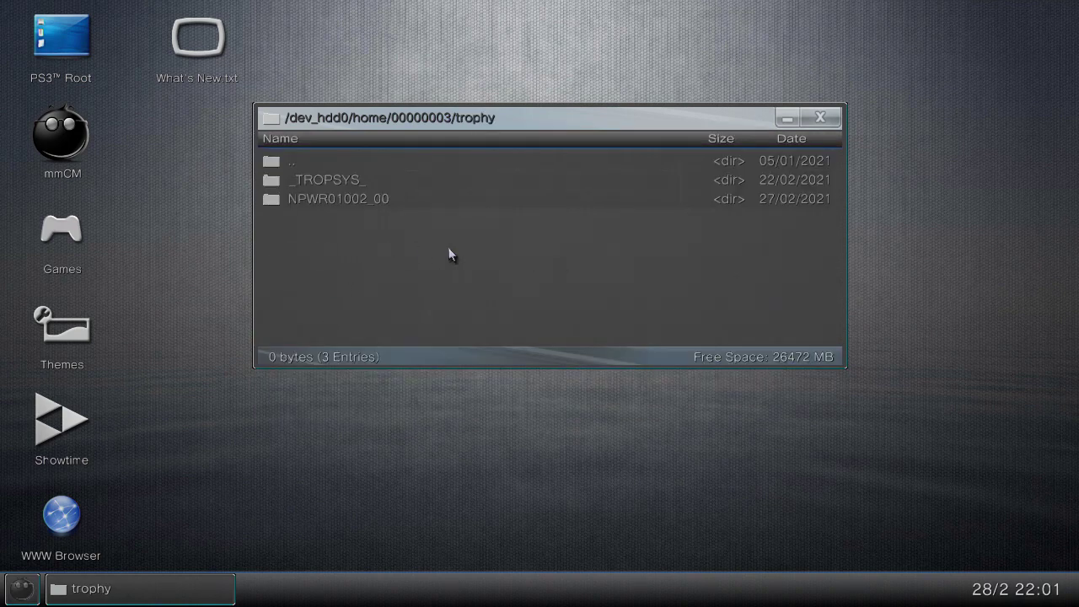
left_click(388, 210)
right_click(390, 210)
key("Down")
key("Down")
key("Down")
key("Down")
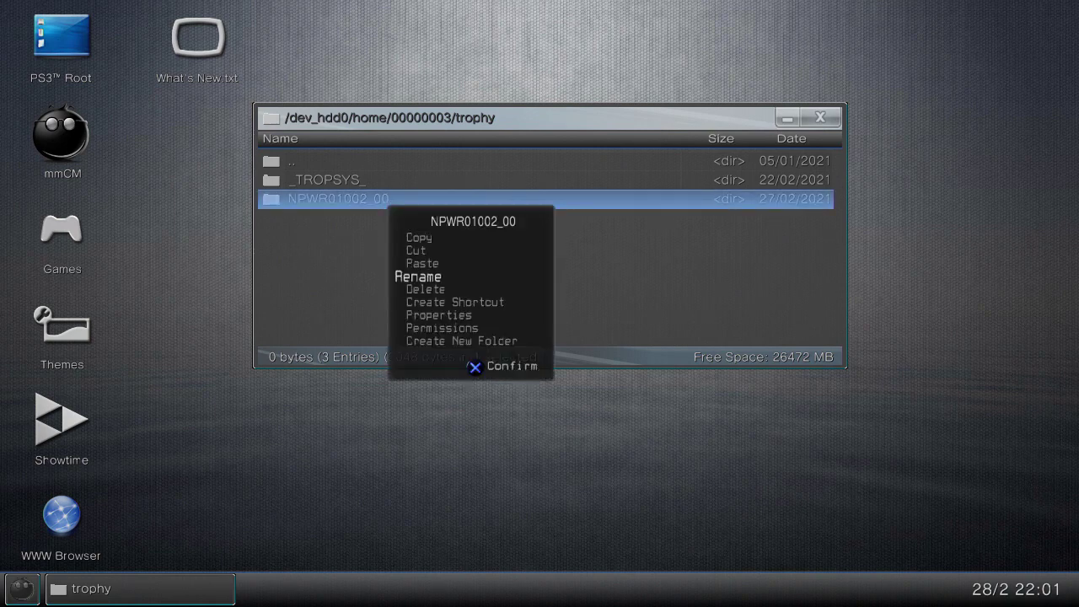
key("Return")
key("Left")
key("Return")
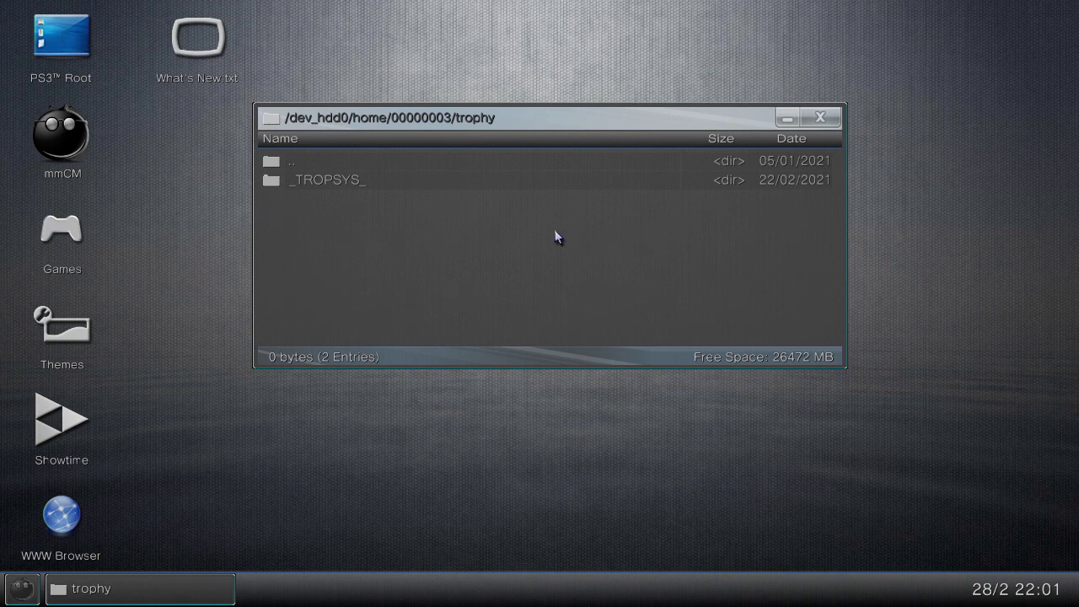
Paste the copied trophy folders into the 00000003 user's trophy folder, look through the list, and close the window
right_click(373, 237)
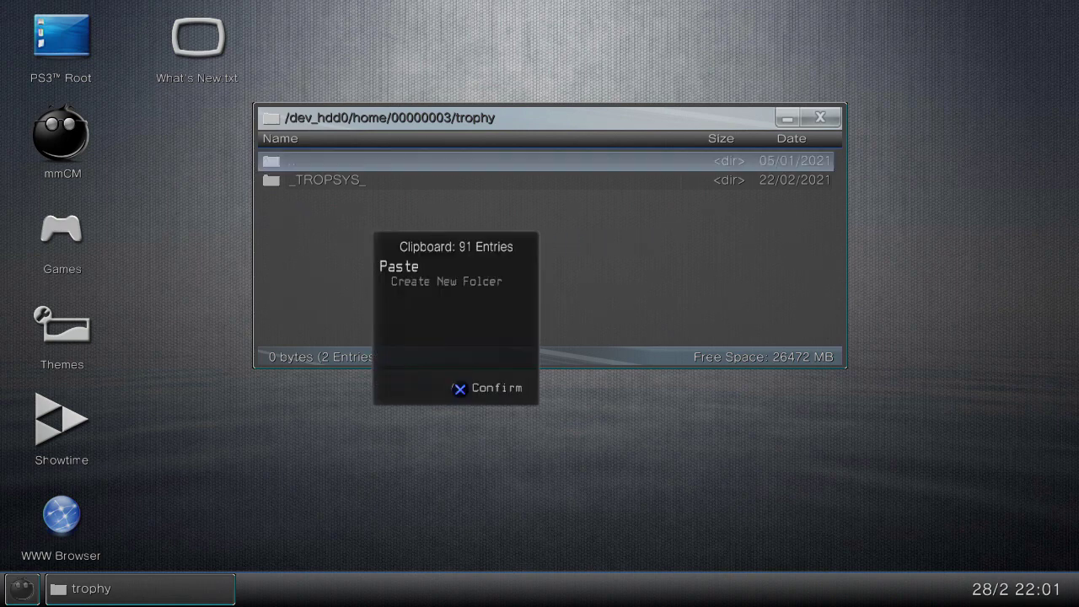
key("Return")
key("Return")
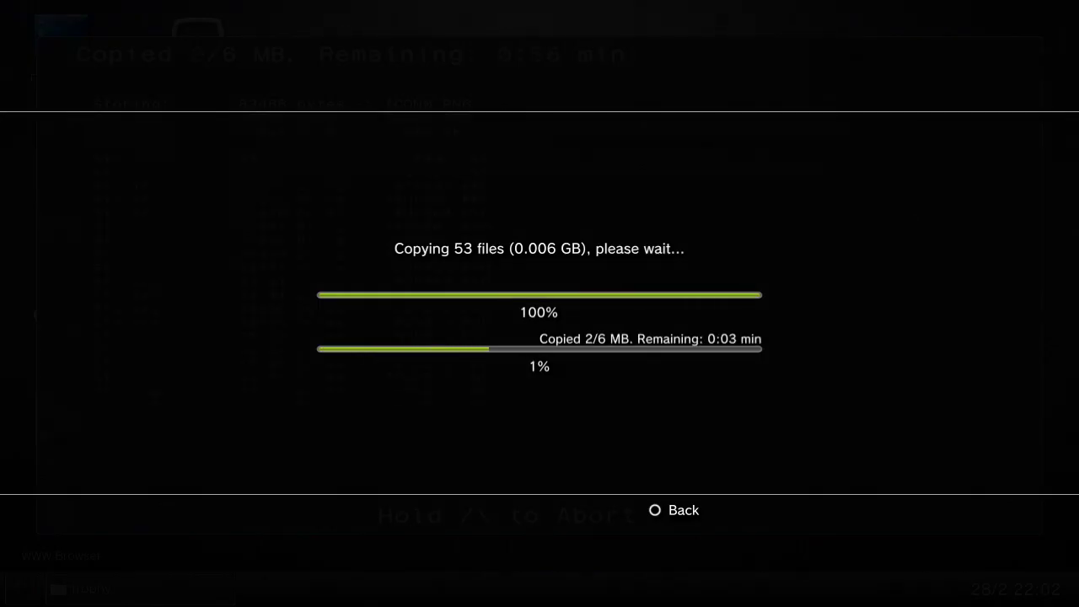
scroll(408, 222, "down", 6)
scroll(407, 221, "down", 15)
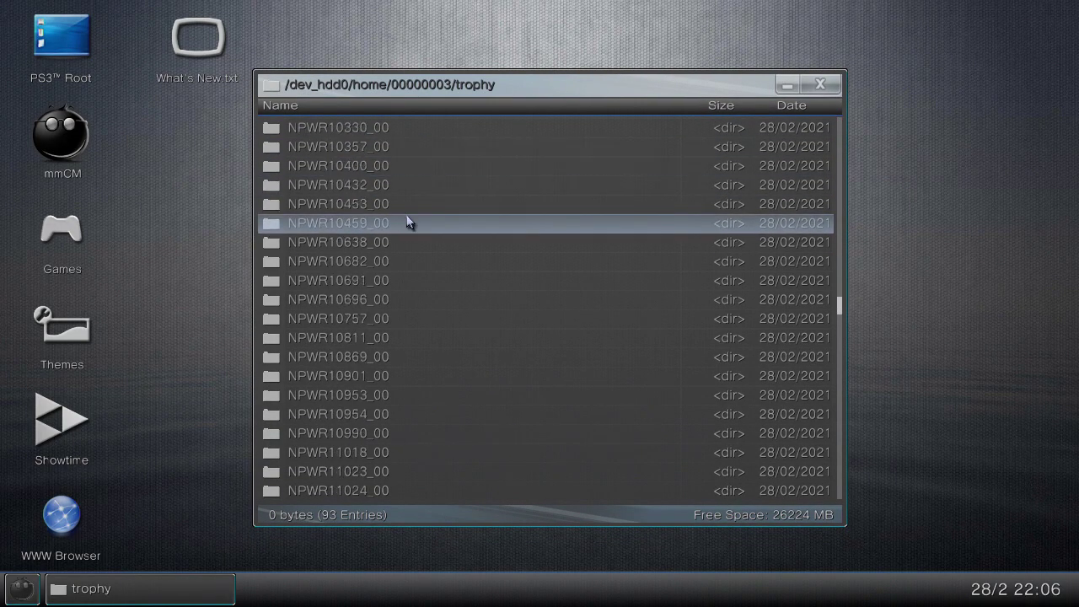
scroll(407, 222, "up", 20)
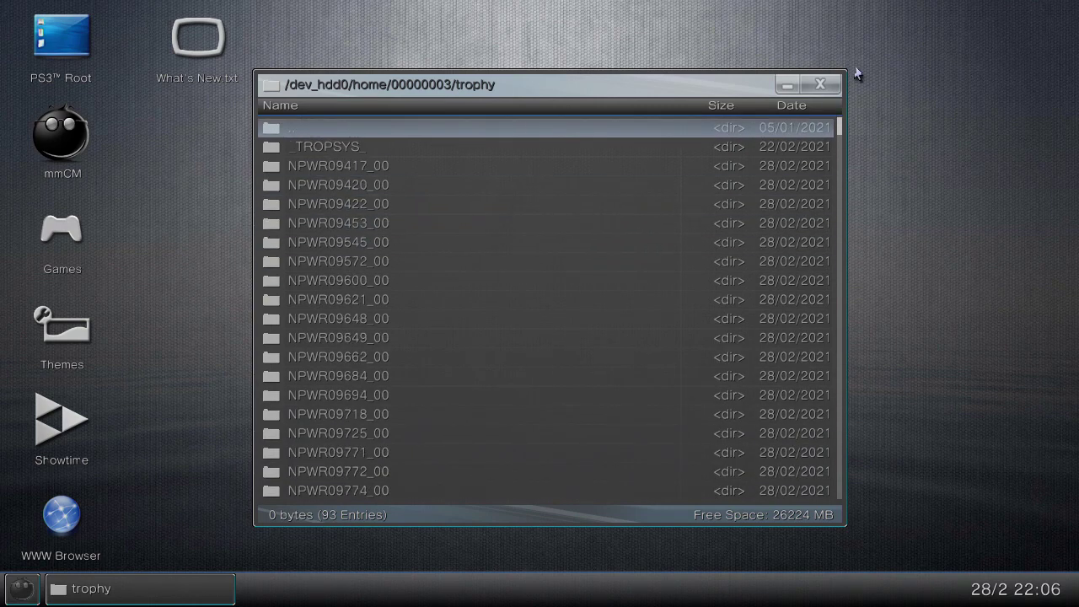
left_click(821, 83)
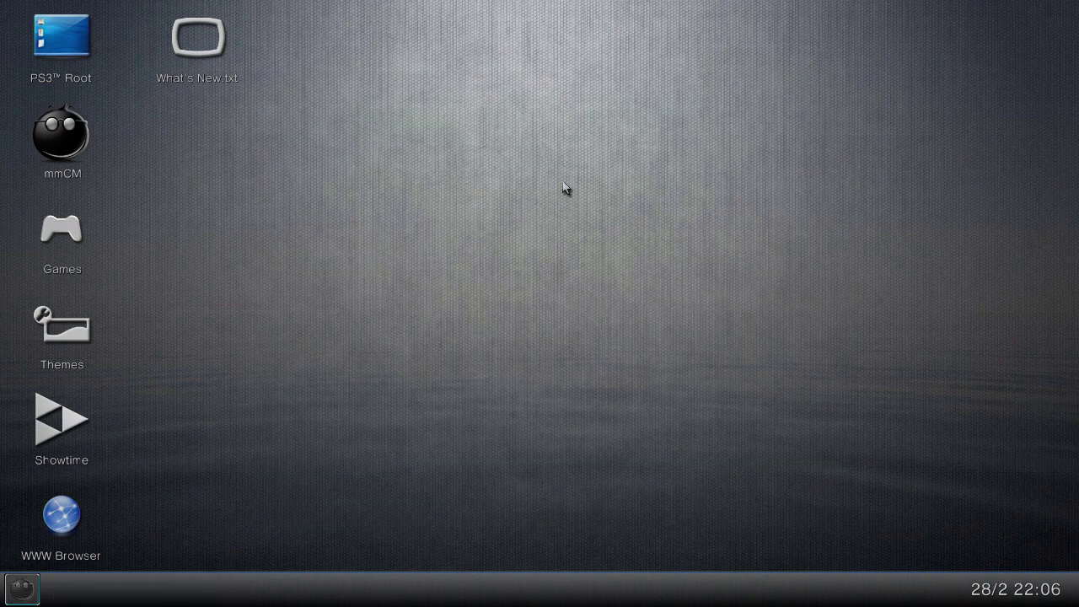
Leave multiMAN and rebuild the system storage database from the PS3 Safe Mode menu
key("super")
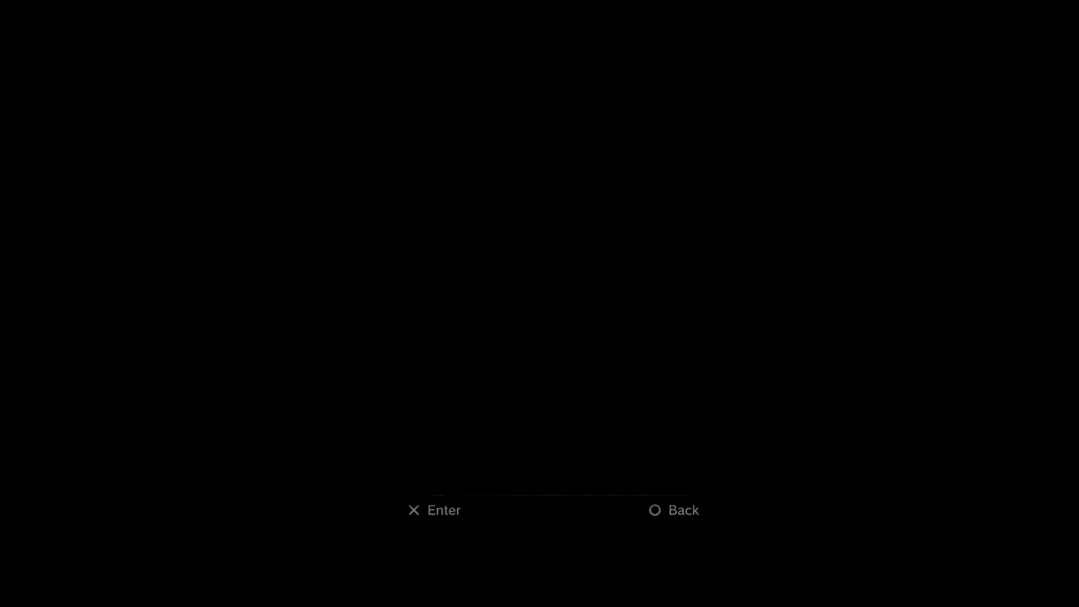
key("Down")
key("Down")
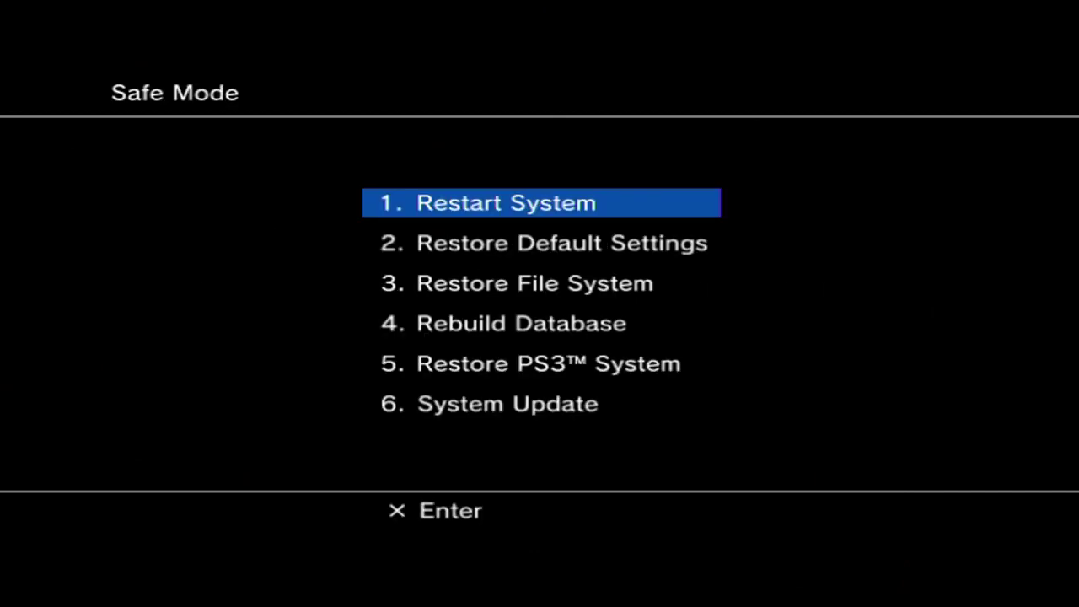
key("Down")
key("Down")
key("Down")
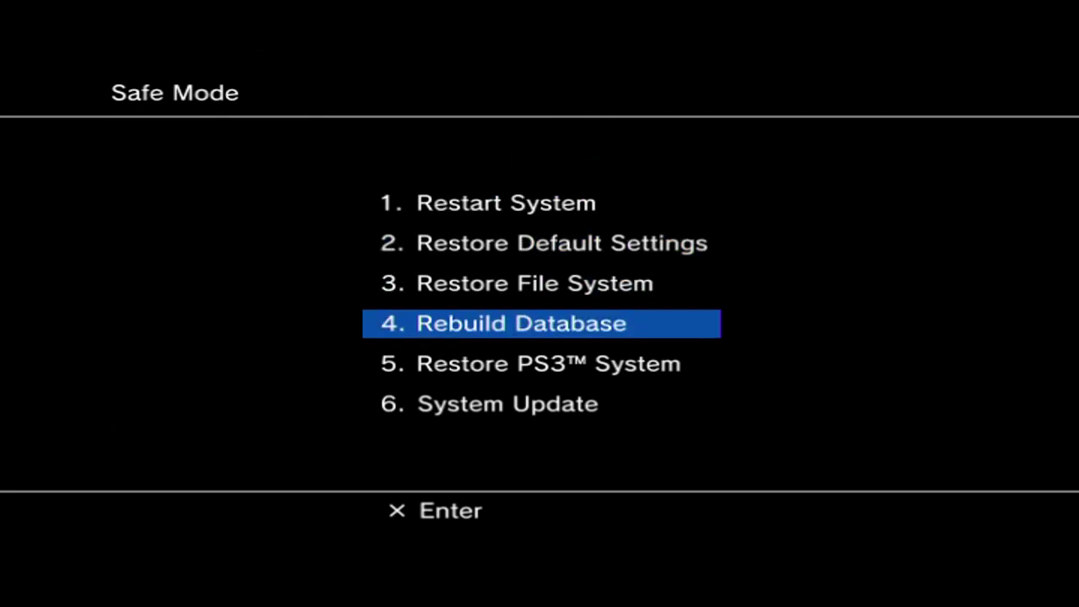
key("Return")
key("Left")
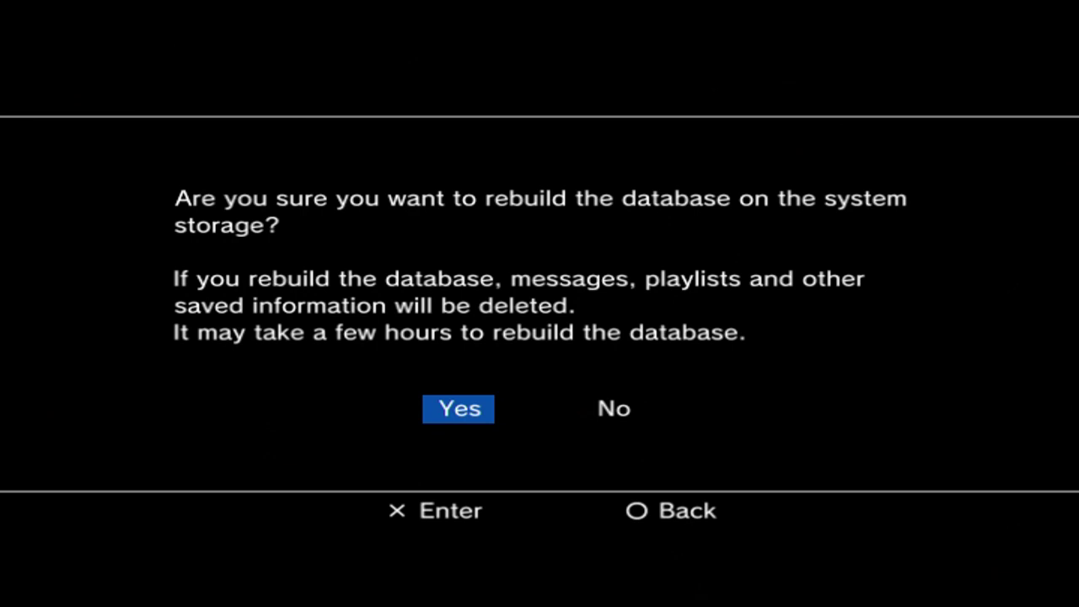
key("Return")
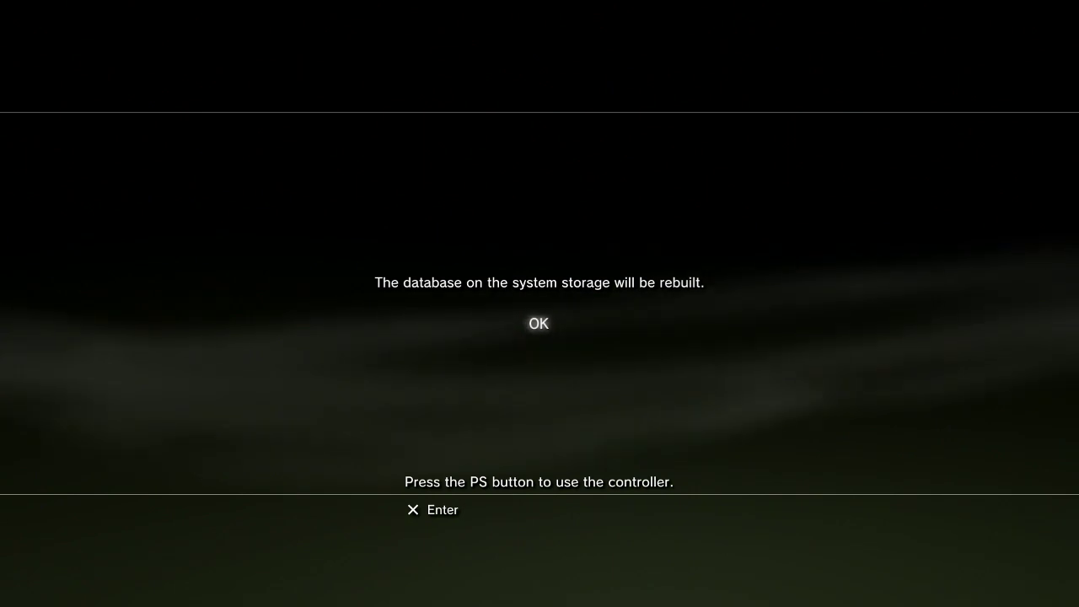
key("Return")
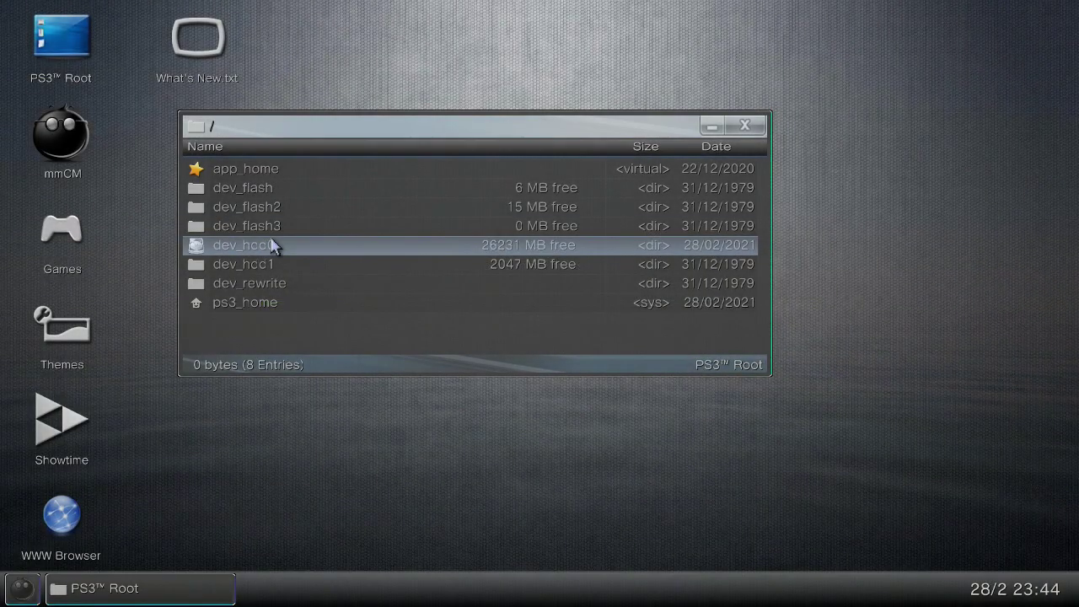
In the multiMAN file manager, open /dev_hdd0/home/00000003/trophy
double_click(270, 244)
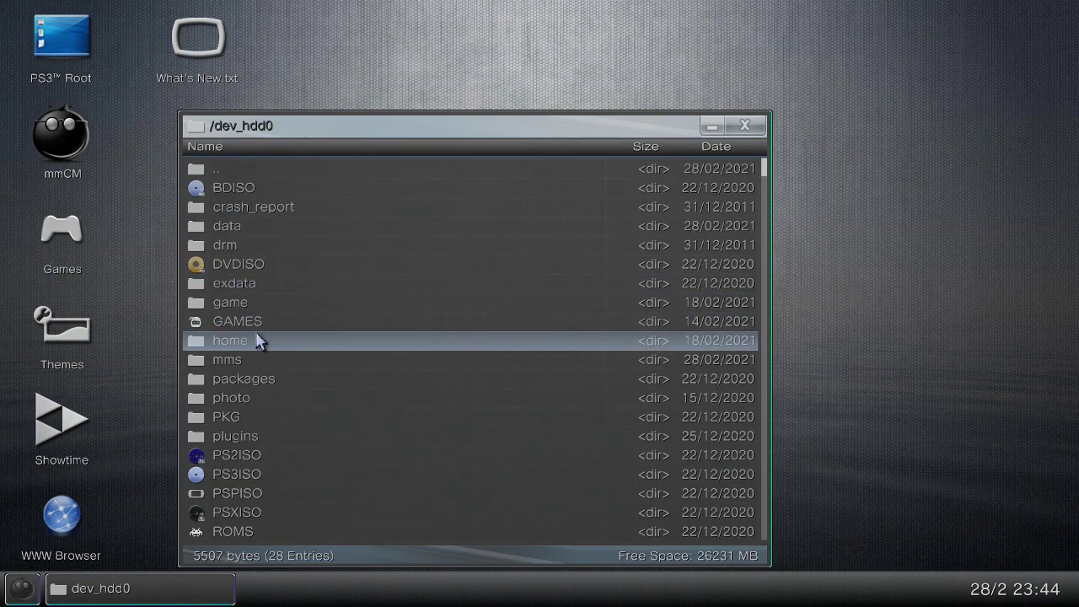
double_click(257, 340)
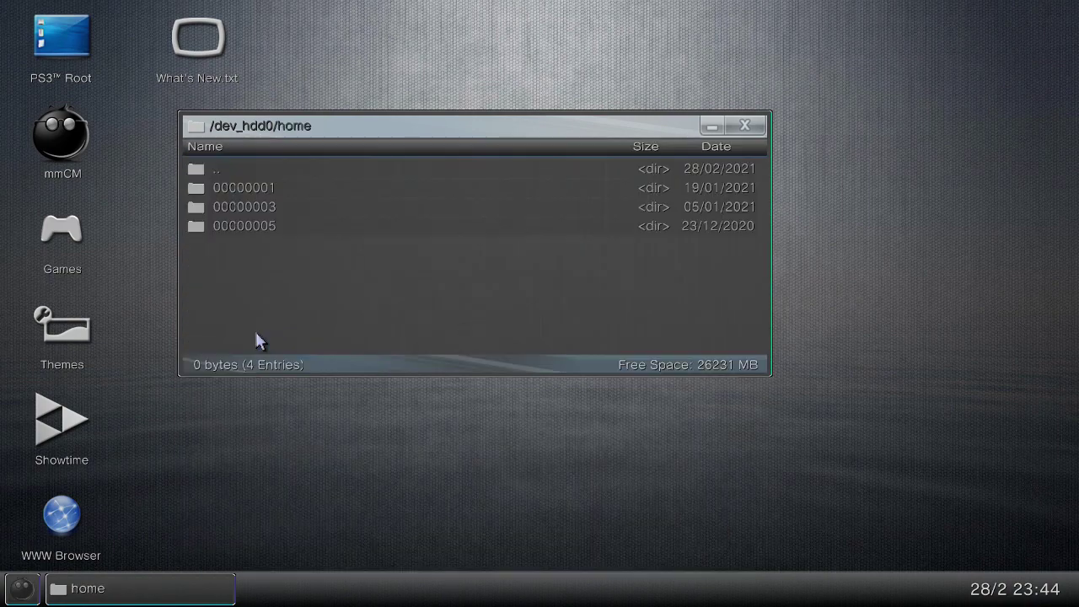
double_click(257, 221)
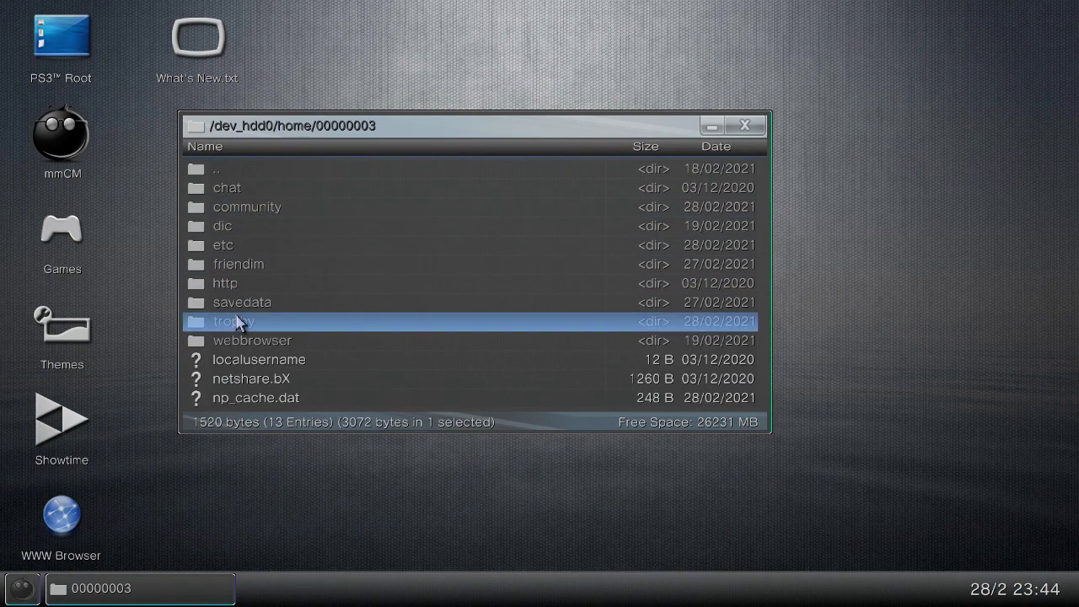
double_click(236, 319)
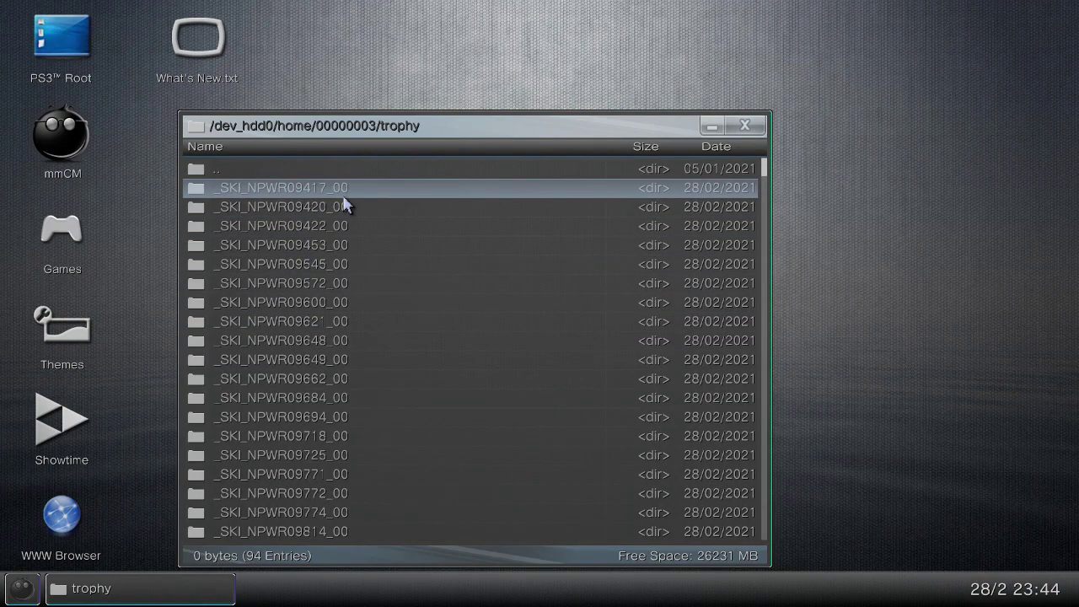
Select all _SKI_ trophy folders, from _SKI_NPWR09417_00 through _SKI_NPWR13383_00, and delete them
left_click(368, 199)
scroll(368, 206, "down", 1)
scroll(368, 206, "down", 13)
scroll(368, 206, "down", 20)
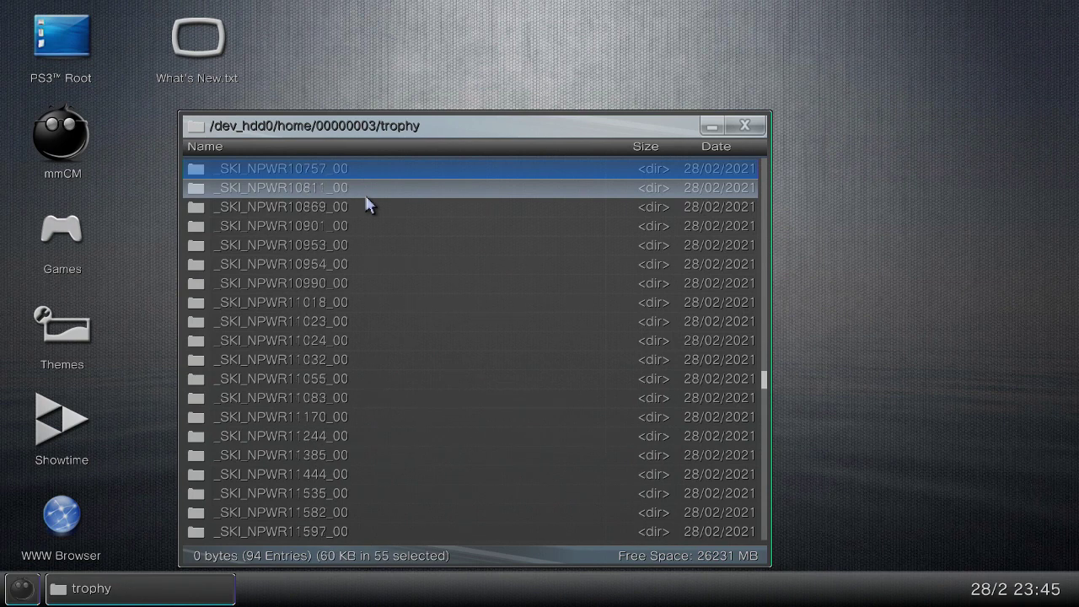
scroll(369, 206, "down", 20)
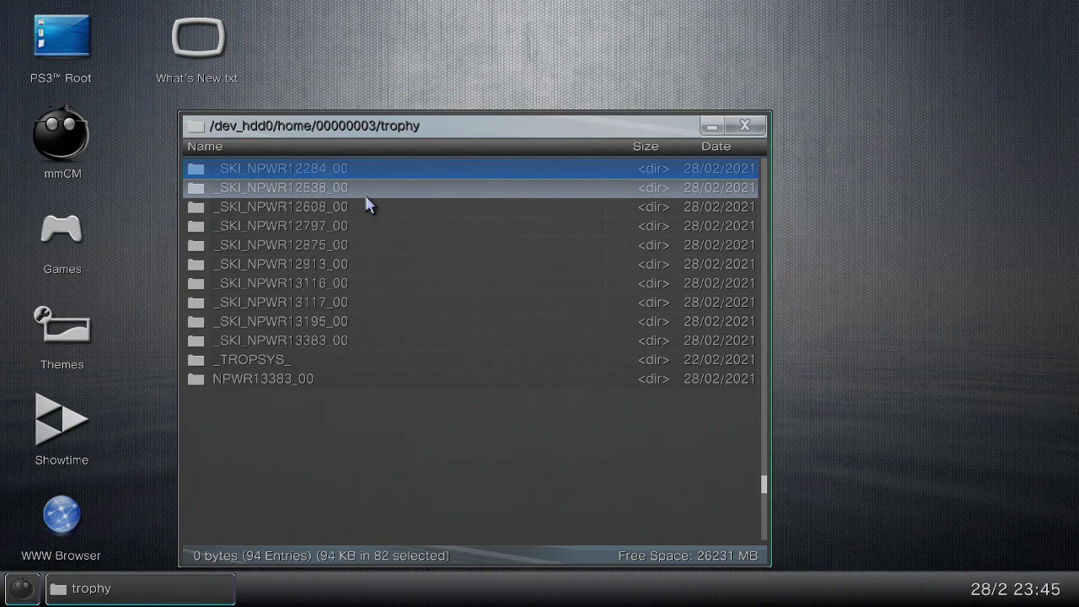
scroll(369, 206, "down", 3)
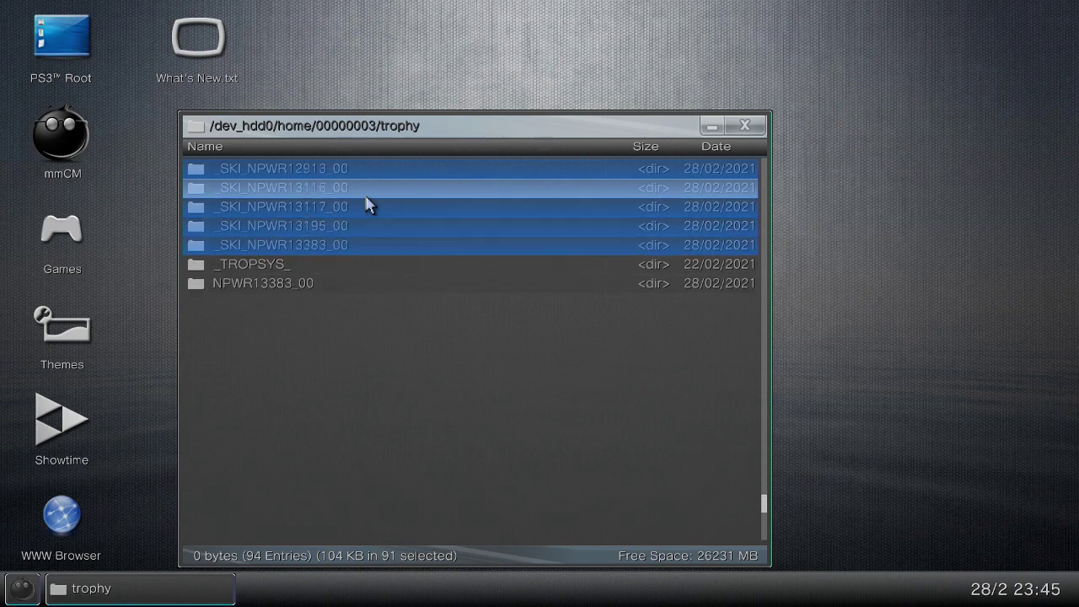
right_click(369, 206)
key("Return")
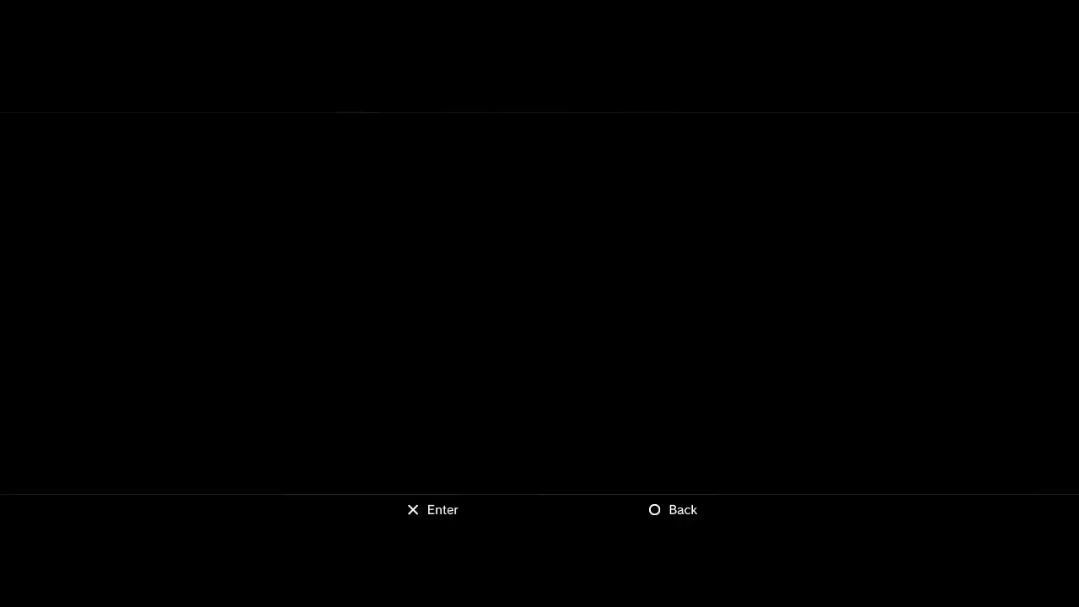
key("Return")
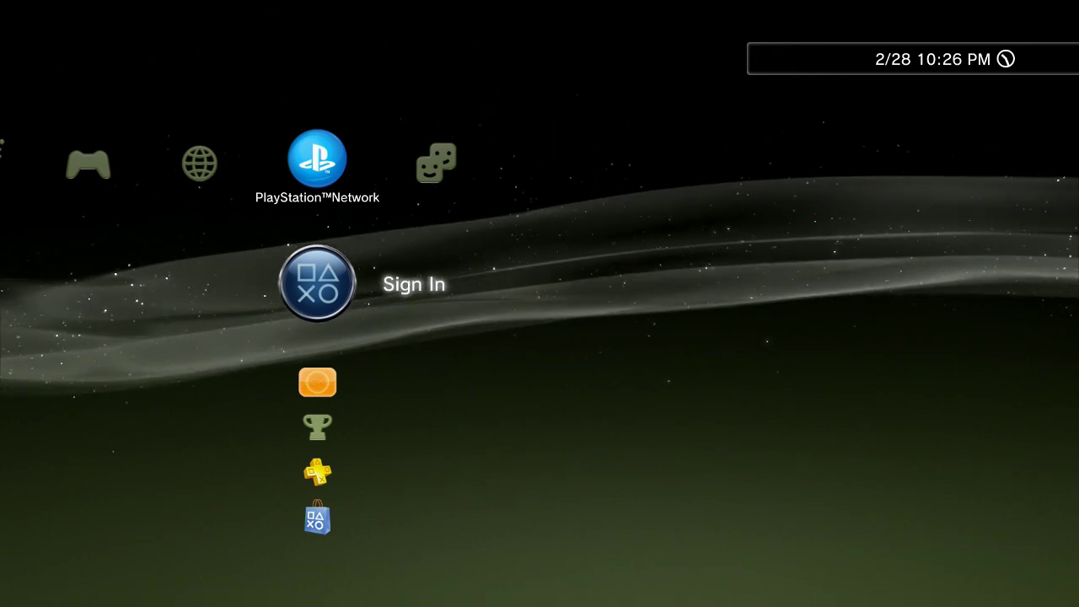
Open the Trophy Collection under PlayStation Network in the PS3 system menu
key("Down")
key("Down")
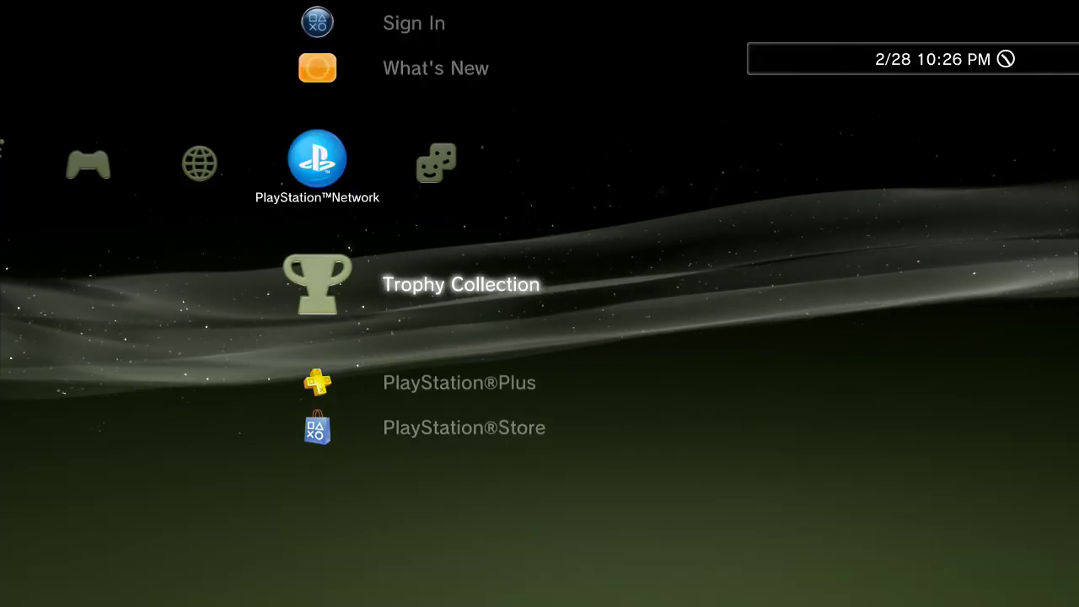
key("Up")
key("Up")
key("Down")
key("Down")
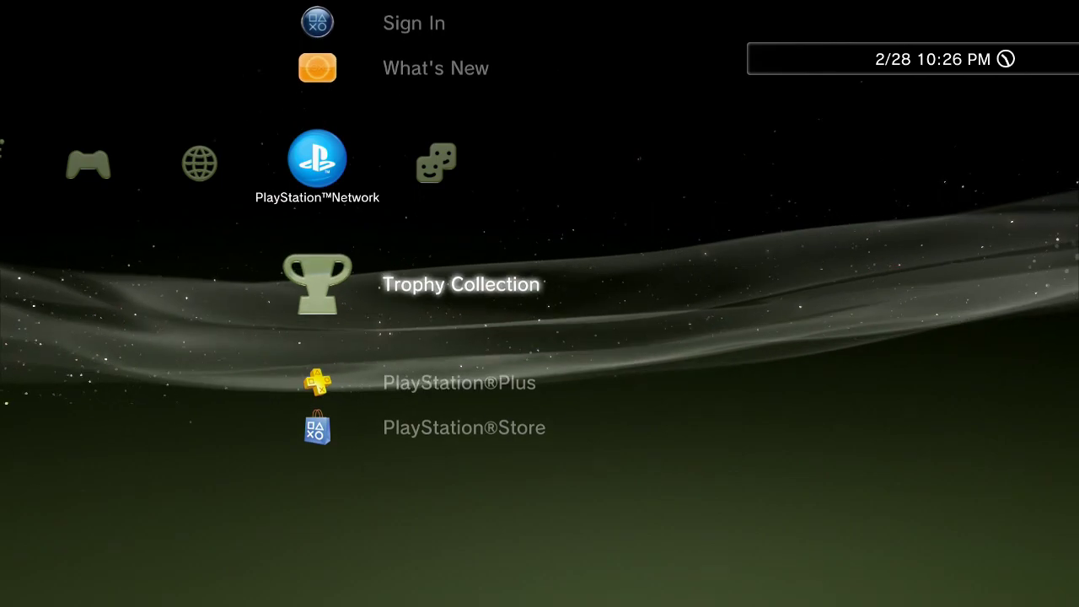
key("Return")
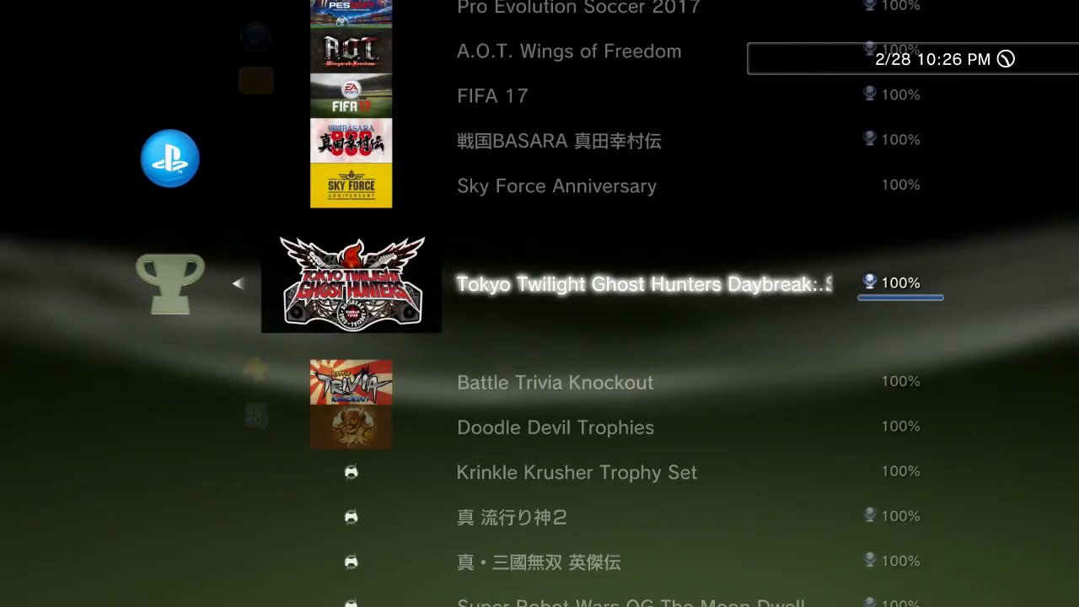
Examine the trophy sets and their completion up to the start of the collection and back down to #KILLALLZOMBIES
key("Up")
key("Up")
key("Up")
key("Up")
key("Up")
key("Up")
key("Up")
key("Up")
key("Up")
key("Up")
key("Up")
key("Up")
key("Up")
key("Up")
key("Up")
key("Up")
key("Up")
key("Up")
key("Up")
key("Up")
key("Up")
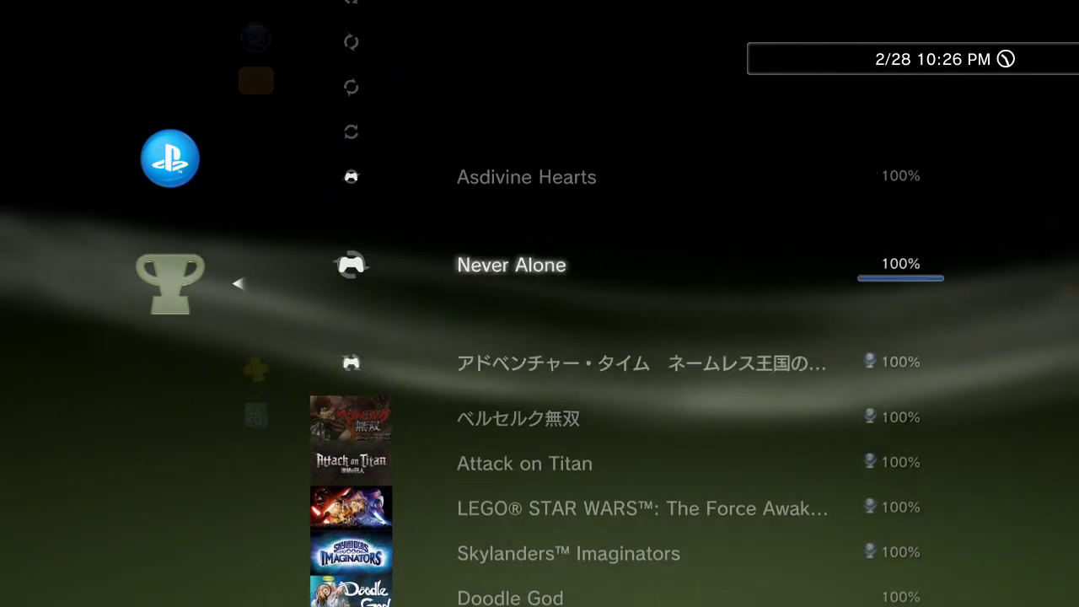
key("Up")
key("Up")
key("Up")
key("Up")
key("Up")
key("Up")
key("Up")
key("Up")
key("Up")
key("Up")
key("Up")
key("Up")
key("Up")
key("Up")
key("Up")
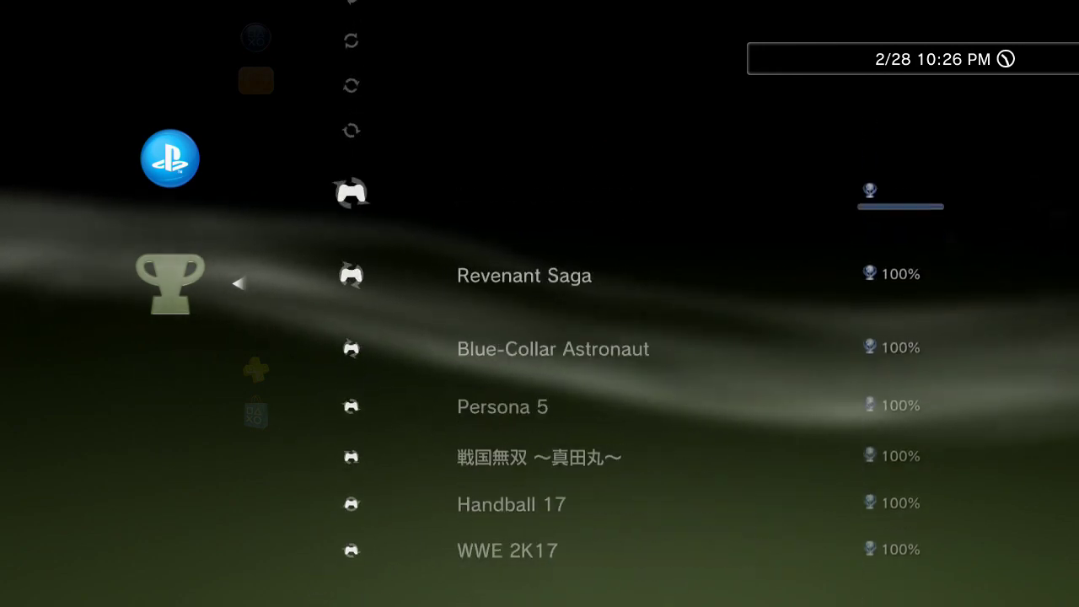
key("Up")
key("Up")
key("Up")
key("Up")
key("Up")
key("Up")
key("Down")
key("Down")
key("Down")
key("Down")
key("Down")
key("Down")
key("Down")
key("Down")
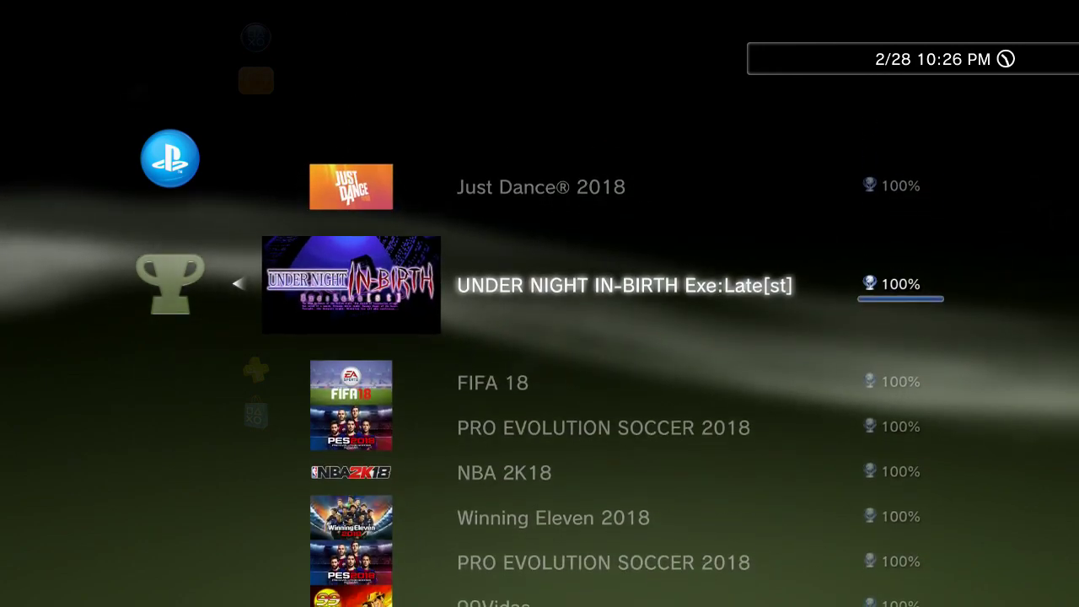
key("Down")
key("Down")
key("Down")
key("Down")
key("Down")
key("Down")
key("Down")
key("Down")
key("Down")
key("Down")
key("Down")
key("Down")
key("Down")
key("Down")
key("Down")
key("Down")
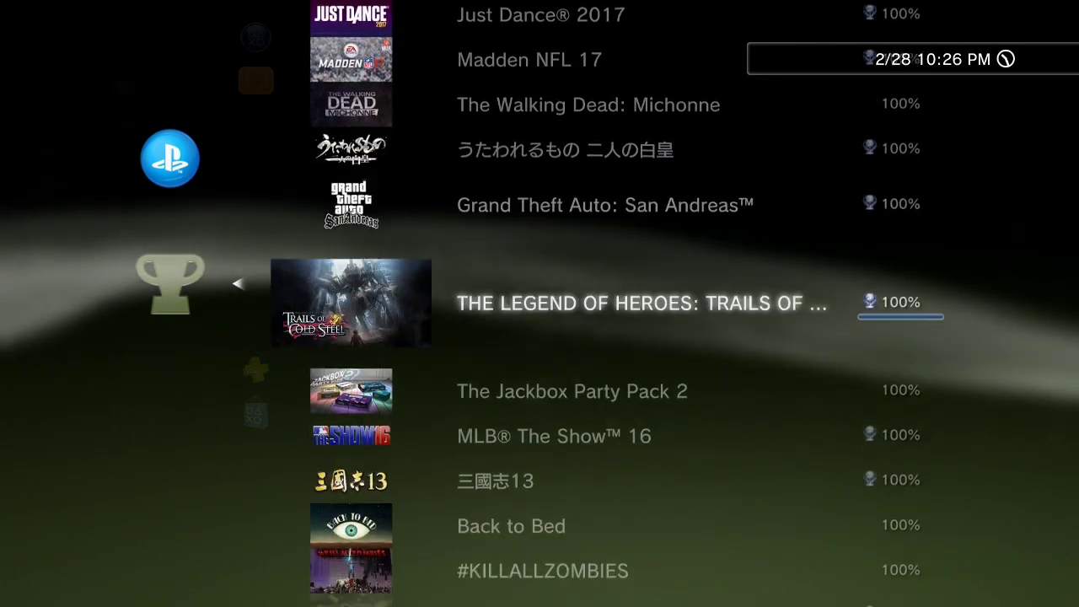
key("Down")
key("Down")
key("Down")
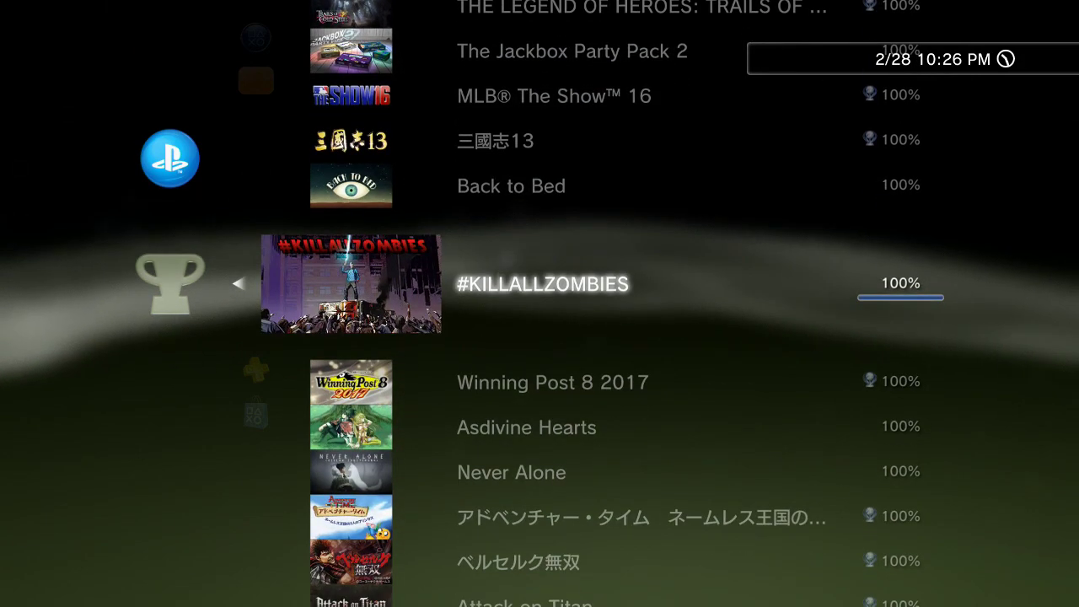
View the individual trophies of the Back to Bed set and return to the collection
key("Up")
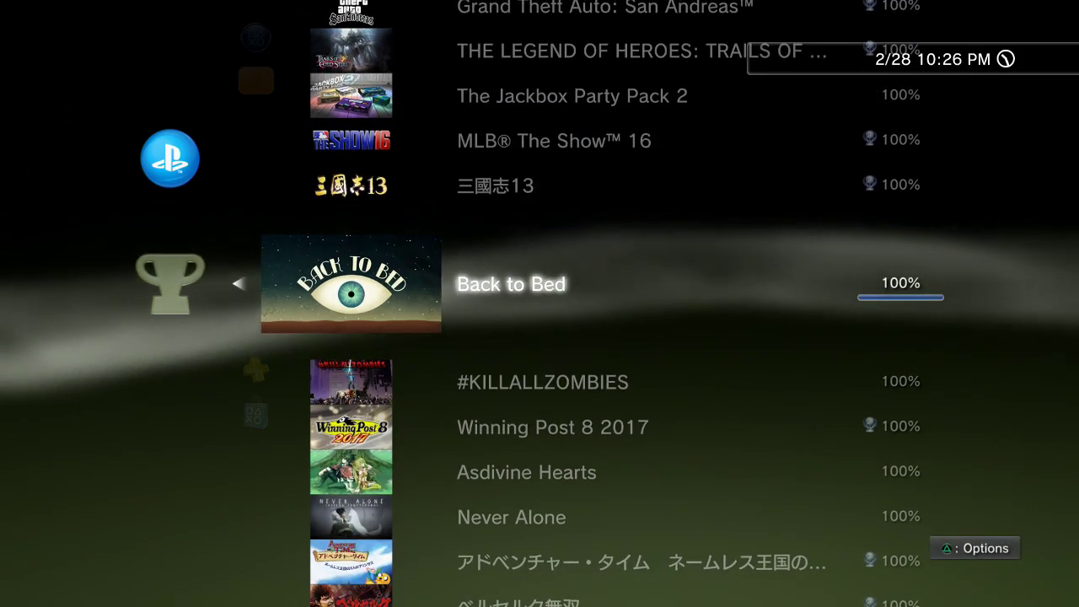
key("Down")
key("Return")
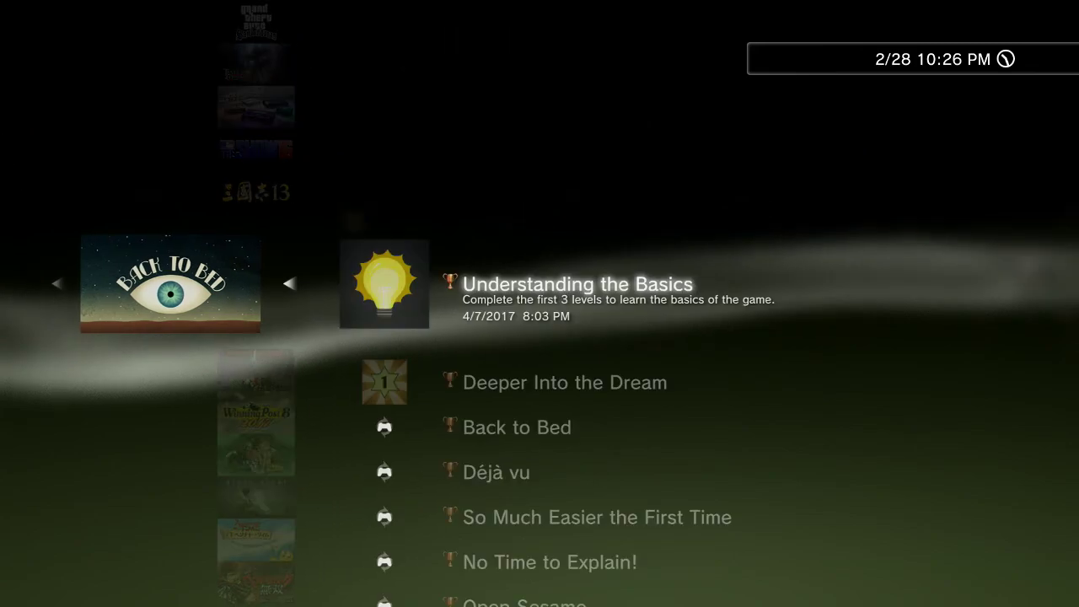
key("Escape")
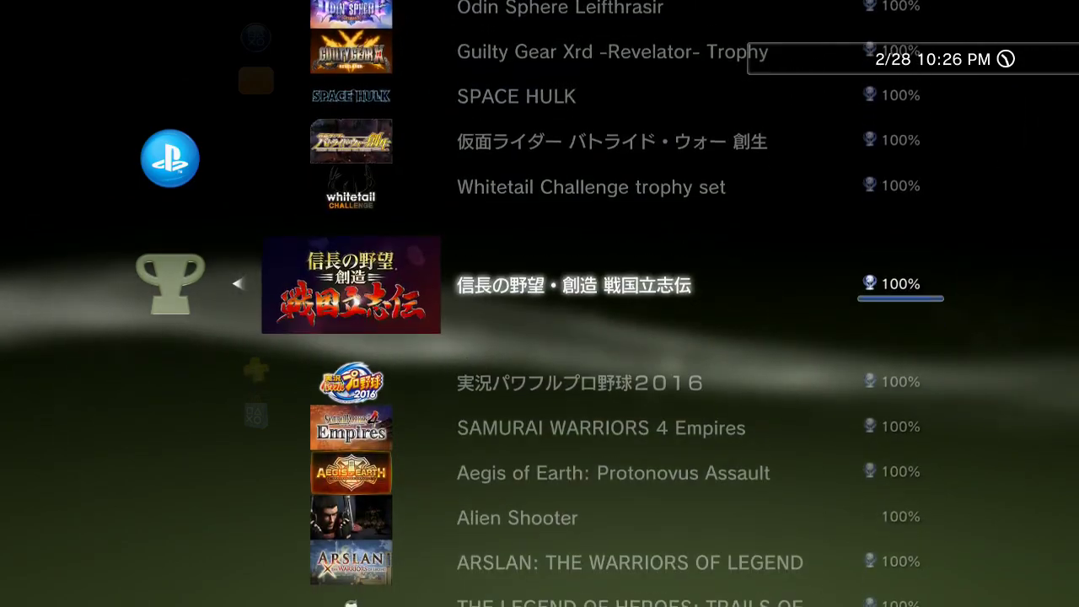
Examine the trophy sets further down the collection, from SAMURAI WARRIORS 4 Empires to La Voz Vol. 3
key("Down")
key("Down")
key("Down")
key("Down")
key("Down")
key("Down")
key("Down")
key("Down")
key("Down")
key("Down")
key("Down")
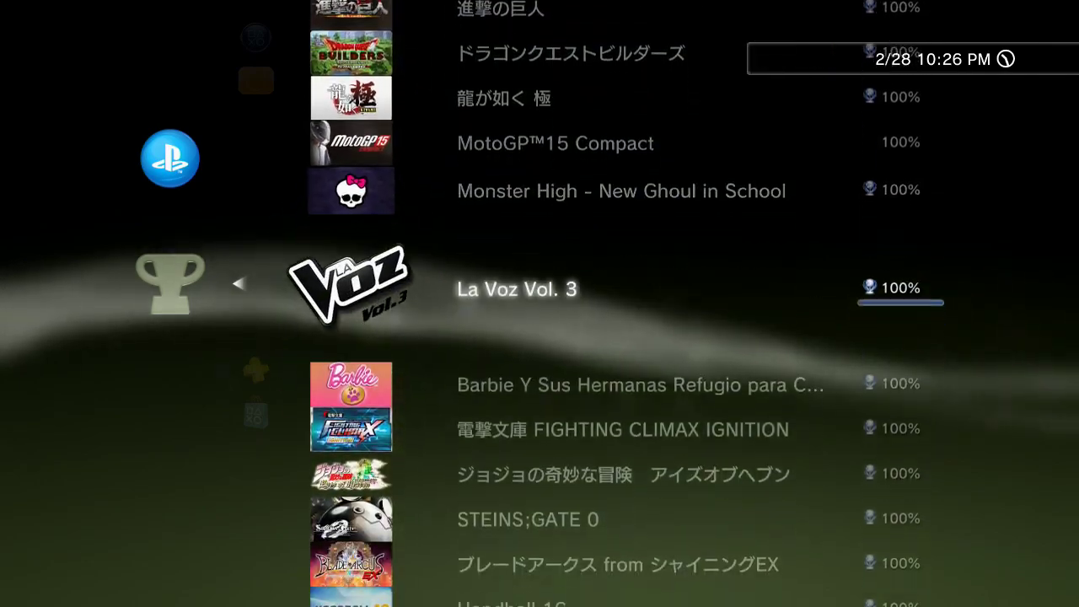
Examine the remaining trophy sets down to In Space We Brawl at the end of the collection
key("Down")
key("Down")
key("Down")
key("Down")
key("Down")
key("Down")
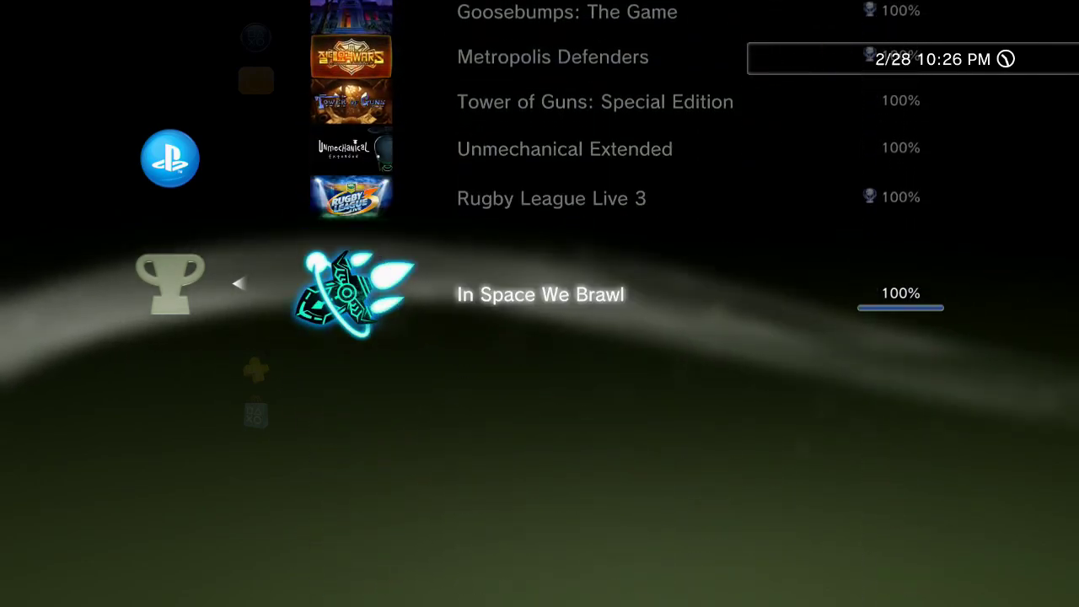
Examine the trophy sets and their completion back up to Just Dance 2018 at the start of the collection
key("Up")
key("Up")
key("Up")
key("Up")
key("Up")
key("Up")
key("Up")
key("Up")
key("Up")
key("Up")
key("Up")
key("Up")
key("Up")
key("Up")
key("Up")
key("Up")
key("Up")
key("Up")
key("Up")
key("Up")
key("Up")
key("Up")
key("Up")
key("Up")
key("Up")
key("Up")
key("Up")
key("Up")
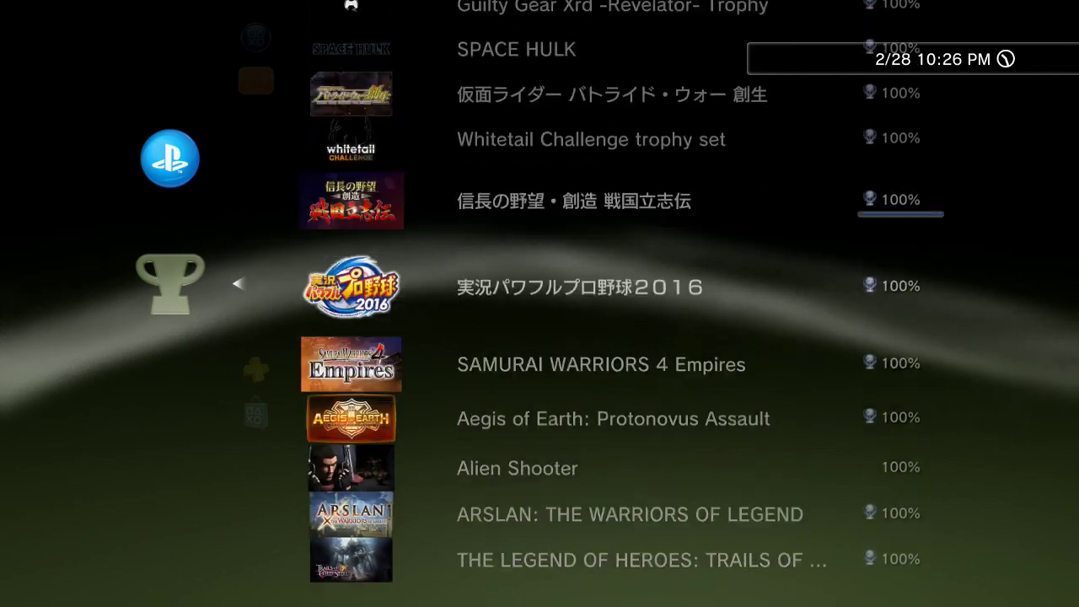
key("Up")
key("Up")
key("Up")
key("Up")
key("Up")
key("Up")
key("Up")
key("Up")
key("Up")
key("Up")
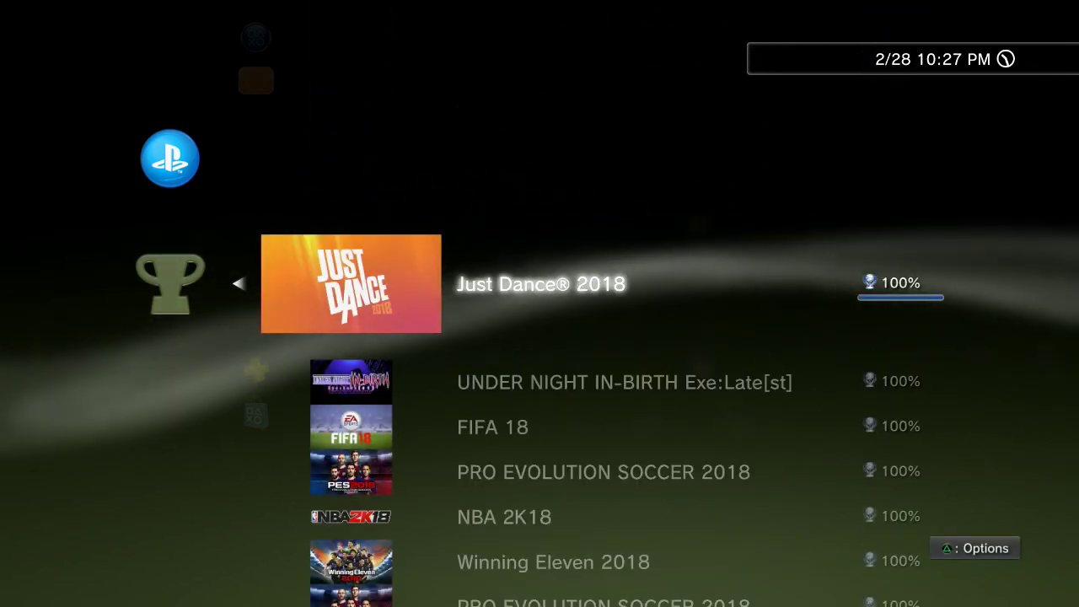
Leave the Trophy Collection and sign in to PlayStation Network
key("Escape")
key("Up")
key("Up")
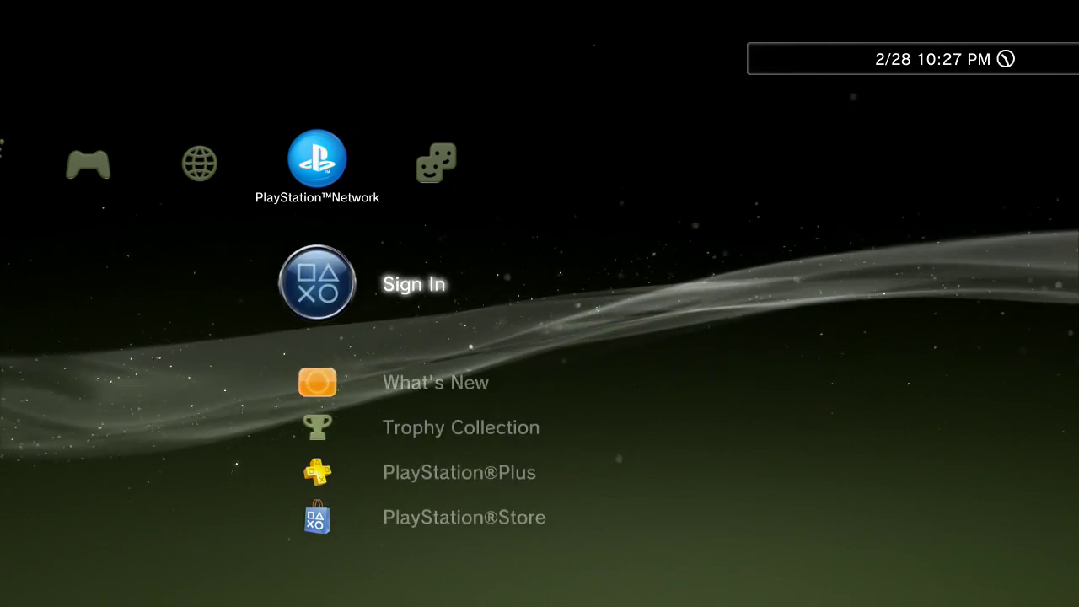
key("Return")
key("Return")
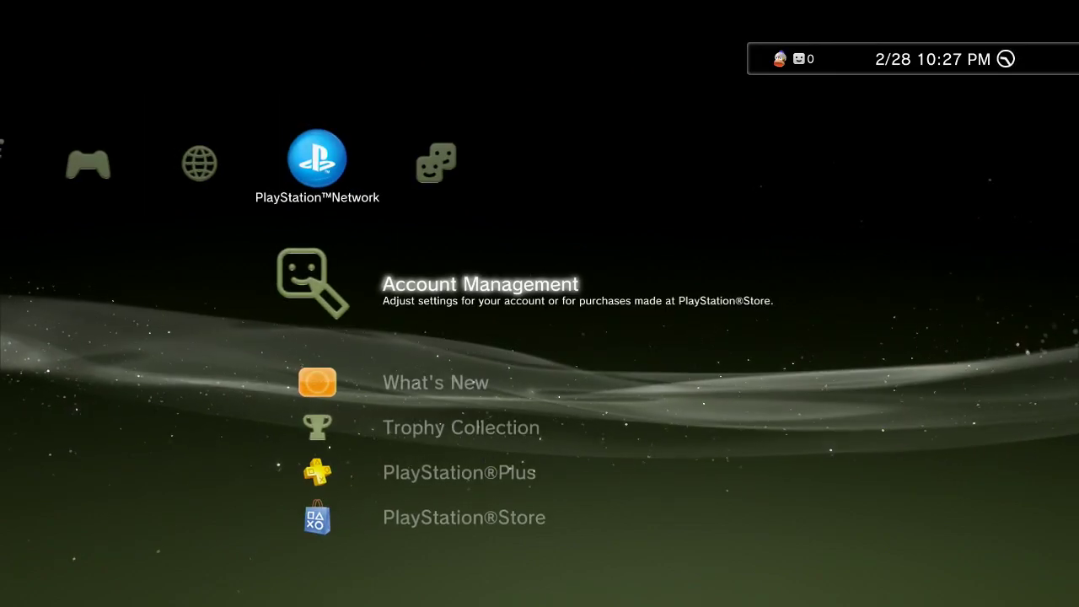
Try to sync the Trophy Collection with the server and return to the PlayStation Network items
key("Down")
key("Down")
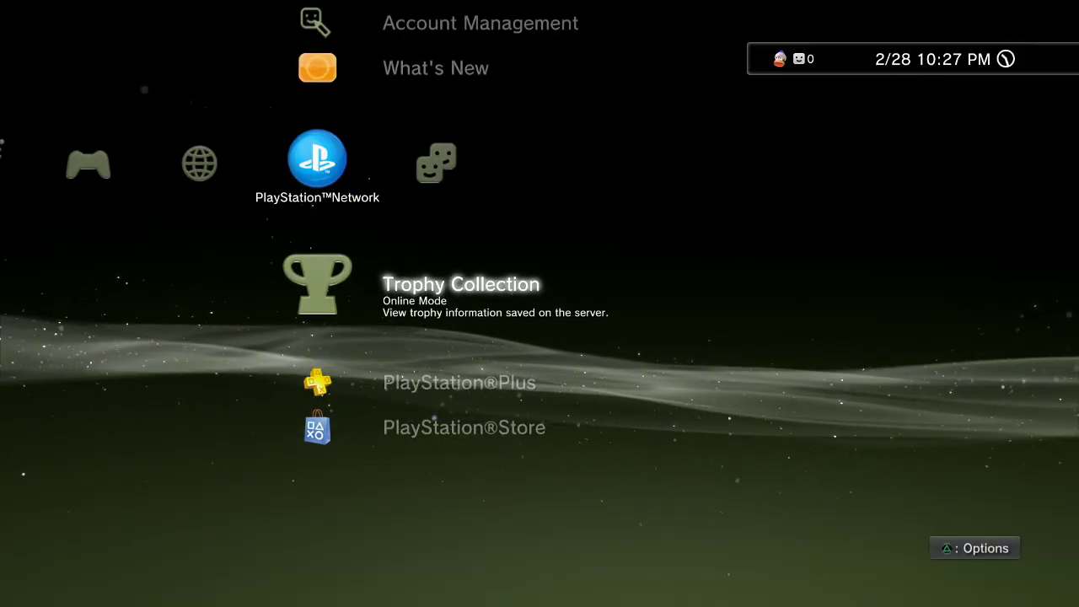
key("Menu")
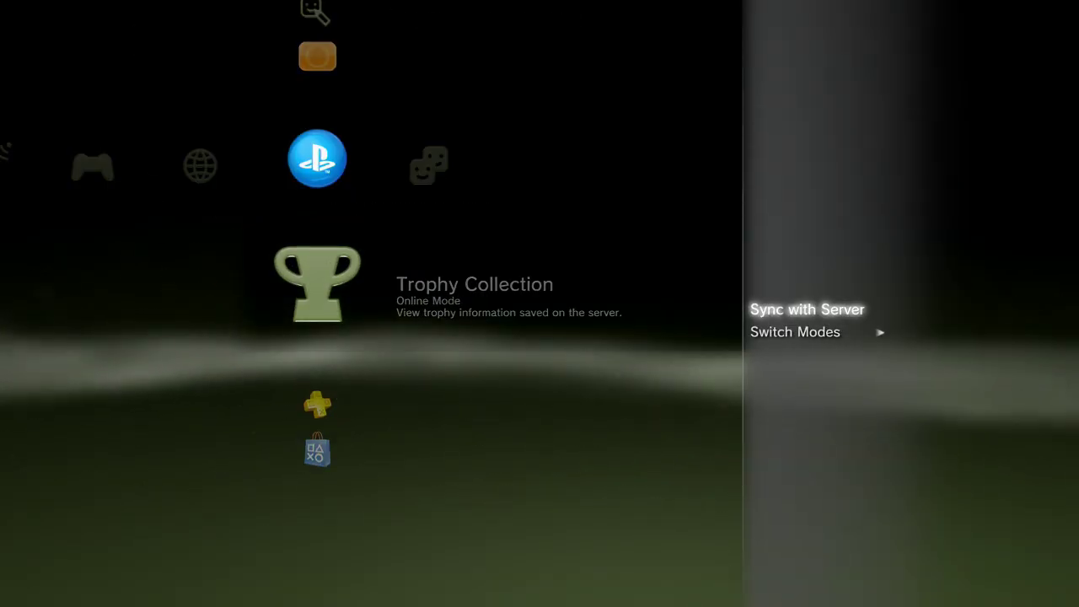
key("Return")
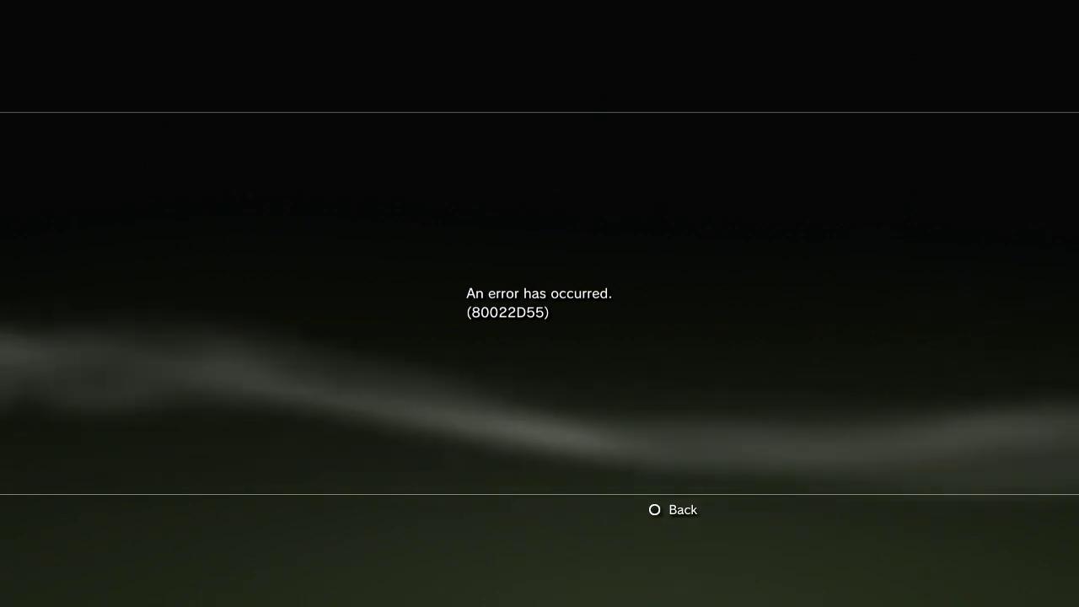
key("Escape")
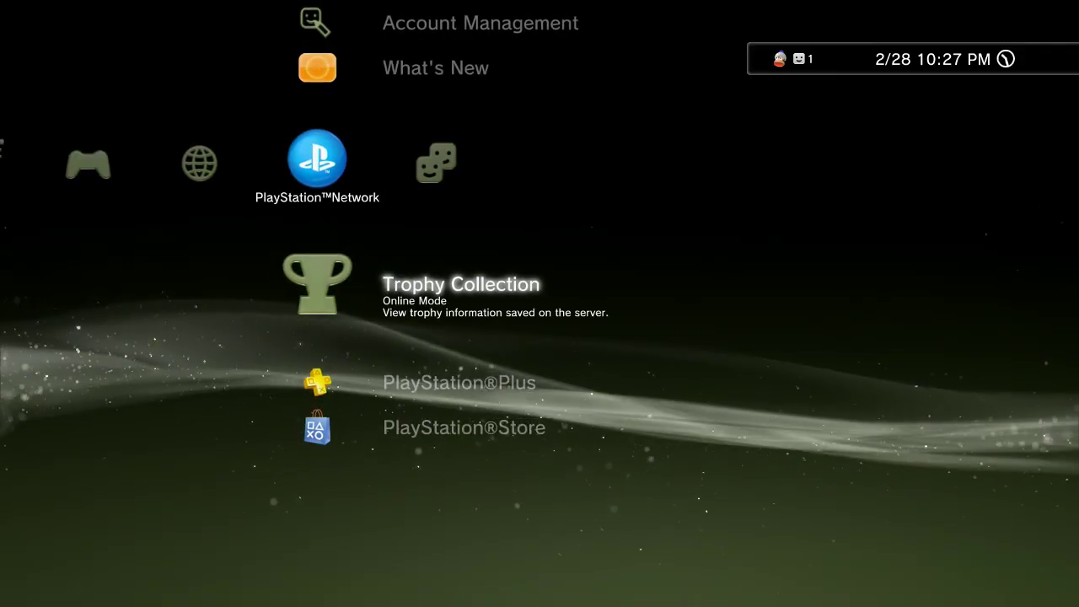
Repeat the Trophy Collection sync with the server after each interrupted attempt
key("Menu")
key("Return")
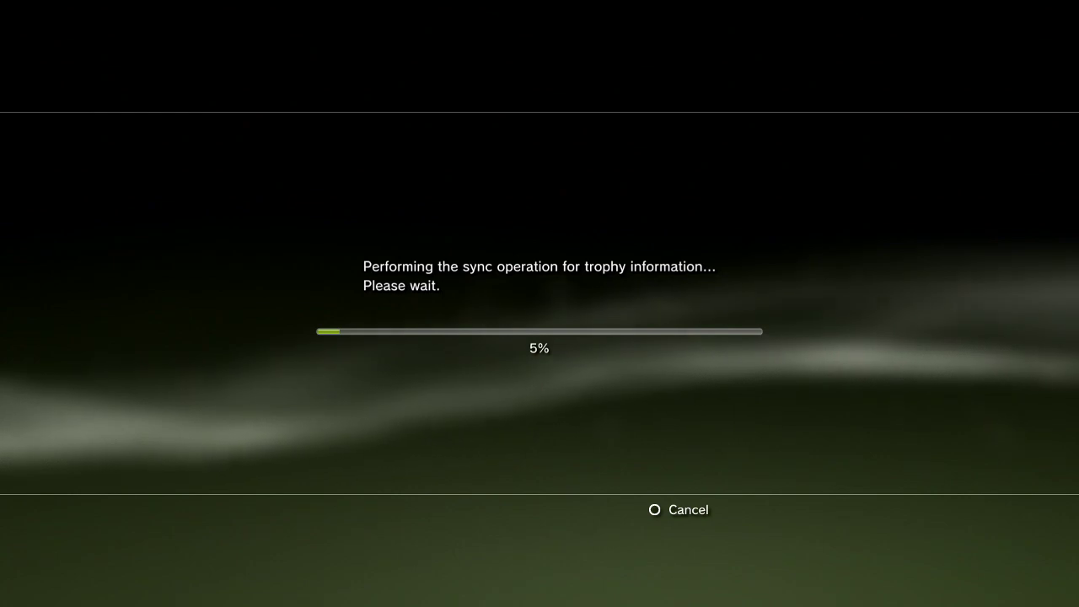
key("Escape")
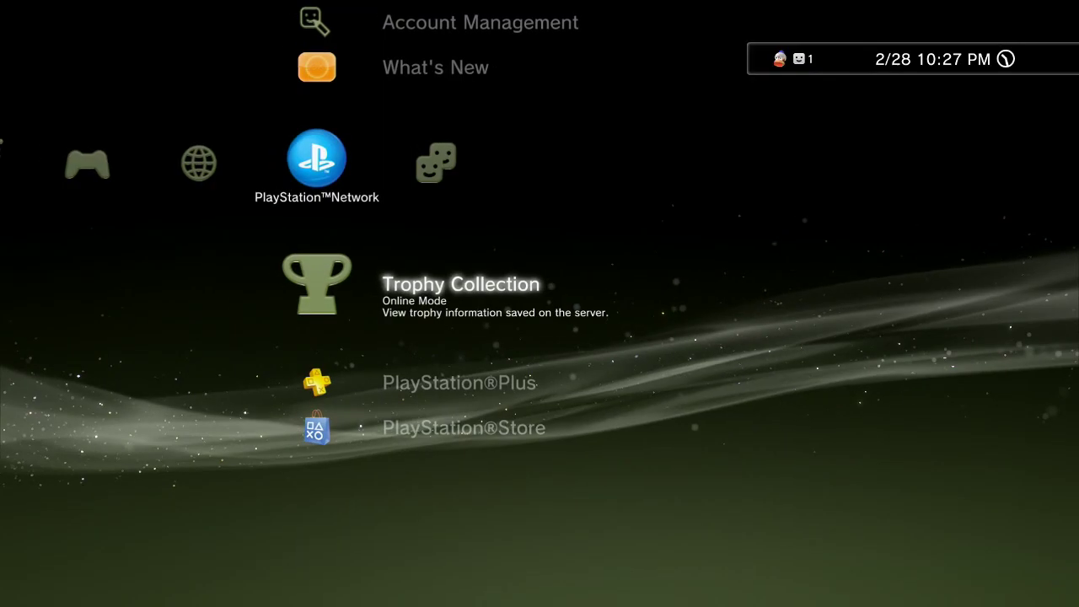
key("Menu")
key("Return")
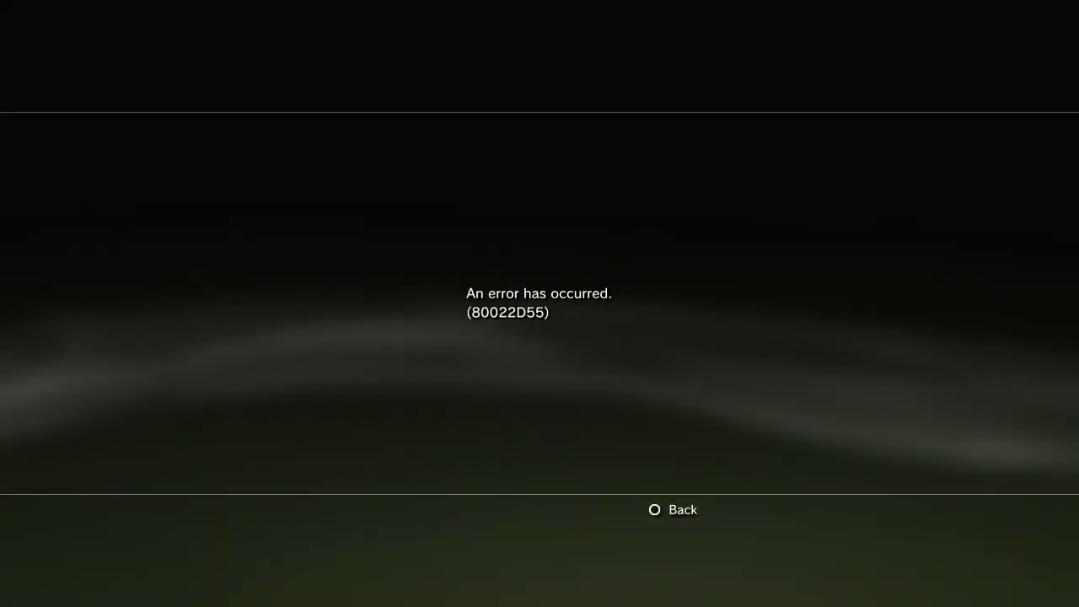
key("Escape")
key("Return")
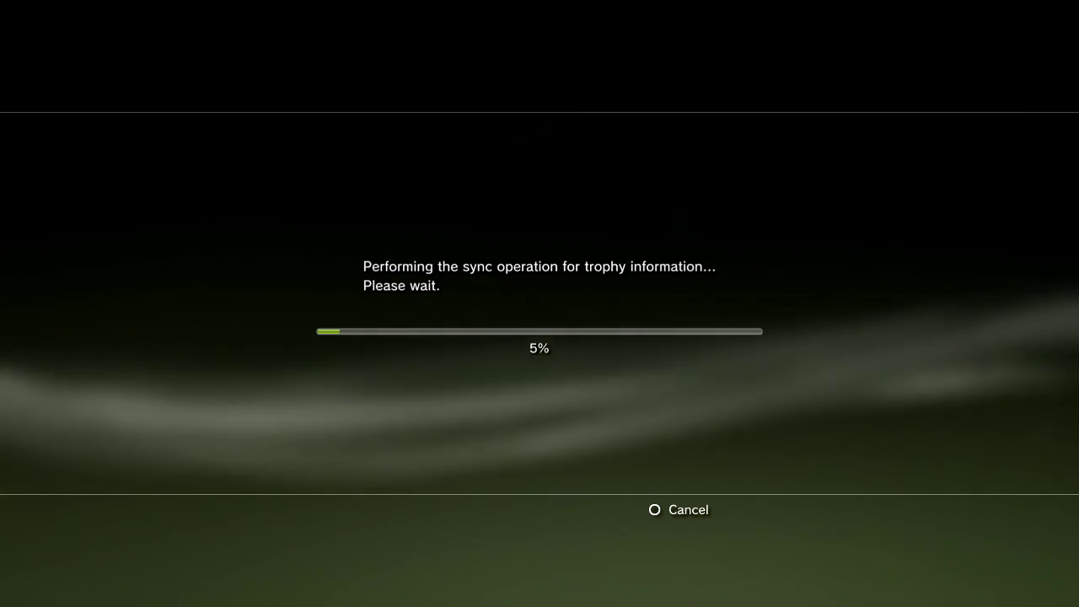
key("Escape")
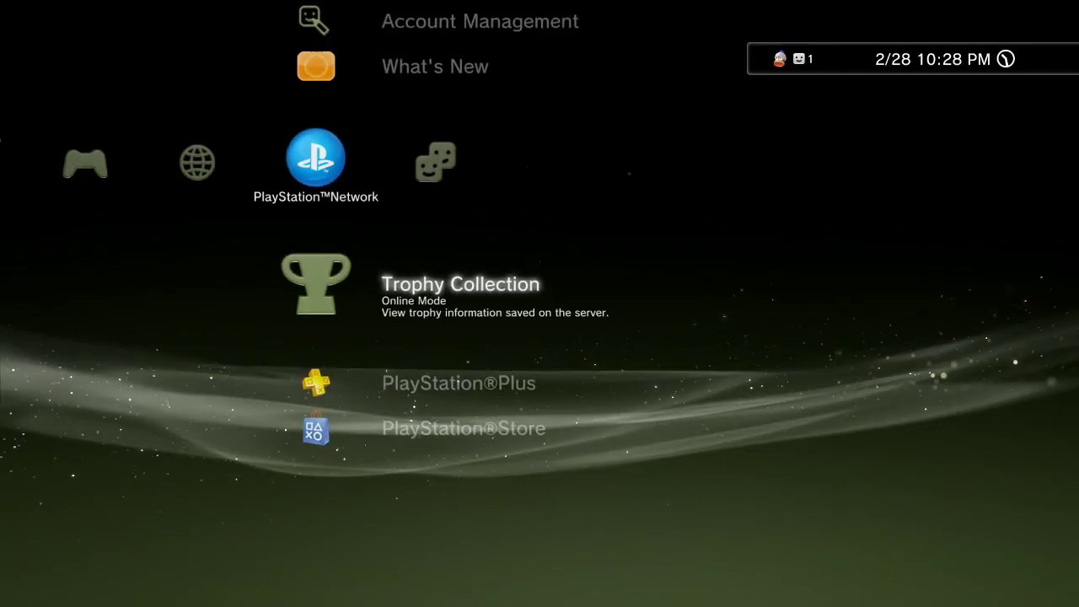
key("Return")
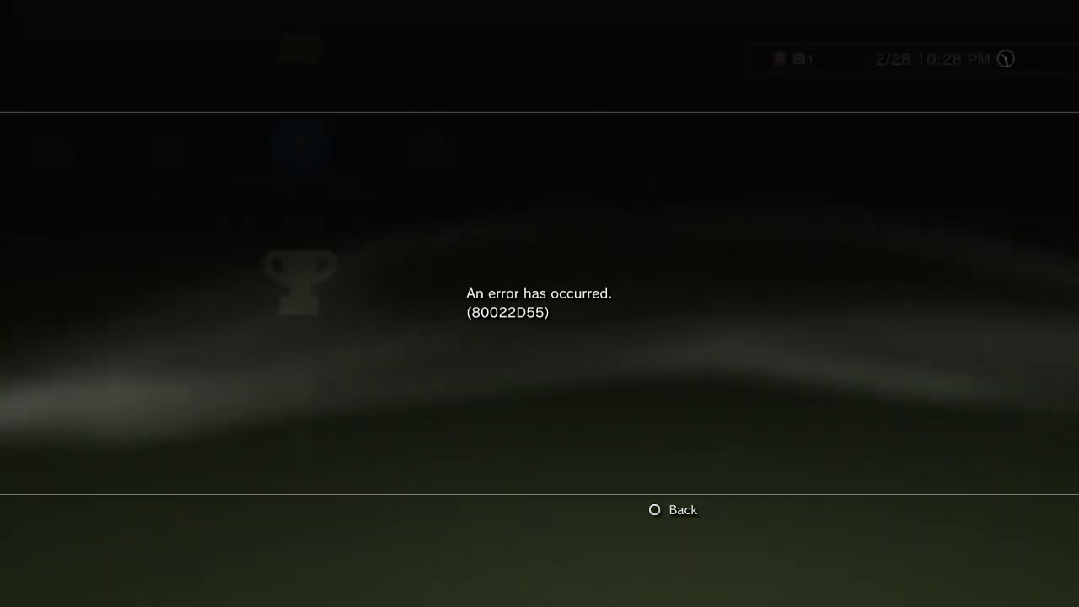
key("Escape")
key("Return")
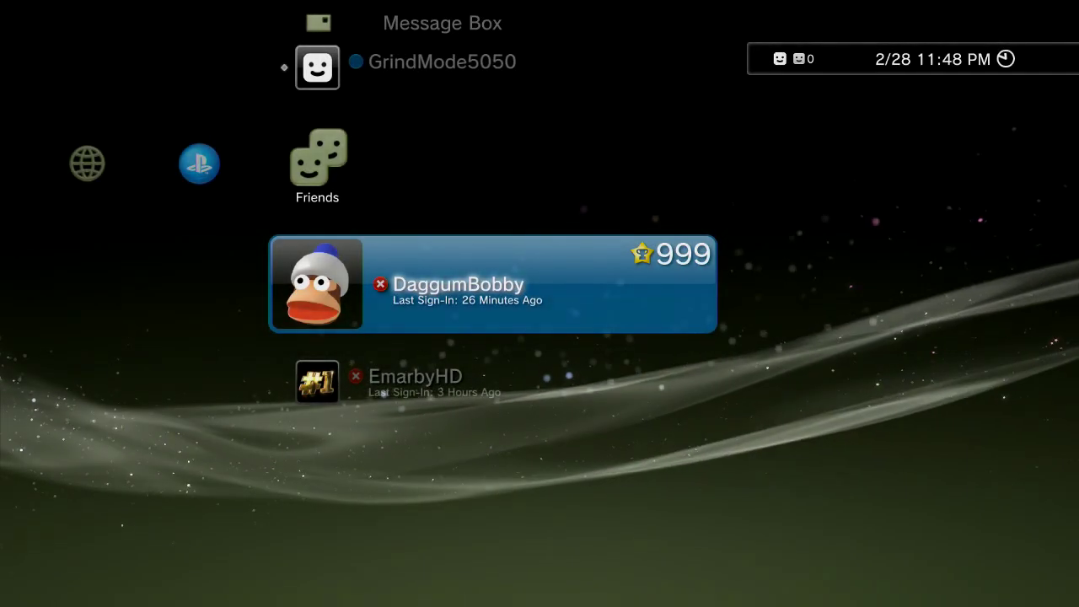
View the friend's profile pages with the trophy level, the counts per trophy grade and the About Me details
key("Return")
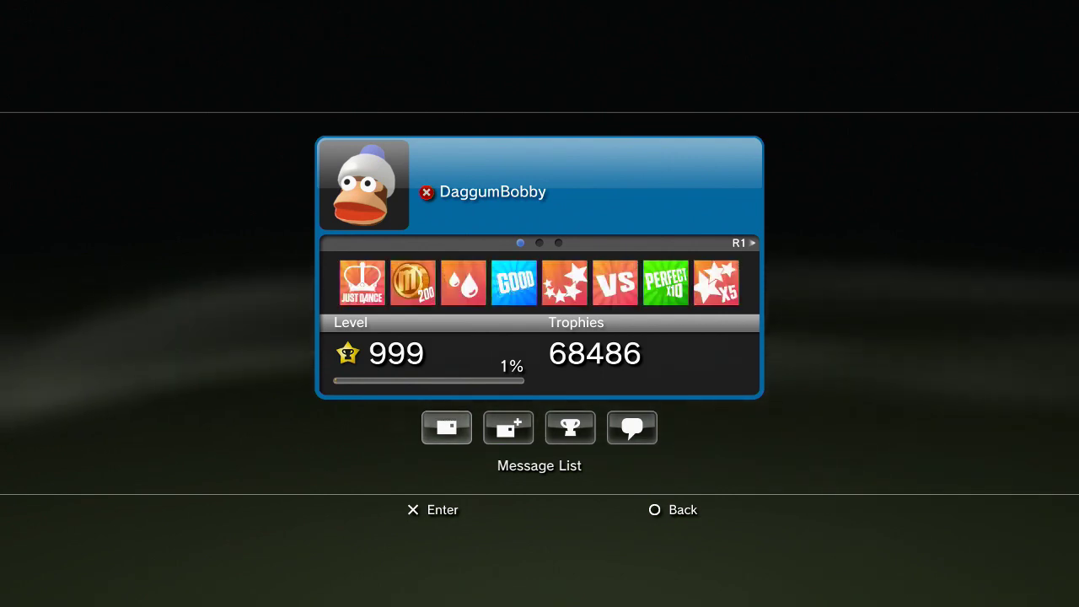
key("R1")
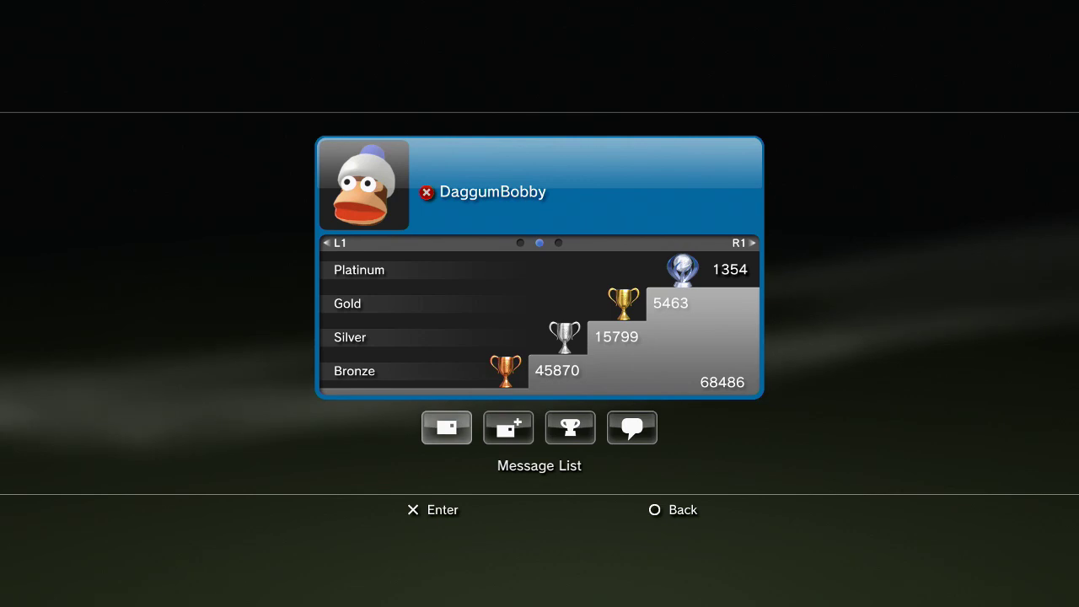
key("R1")
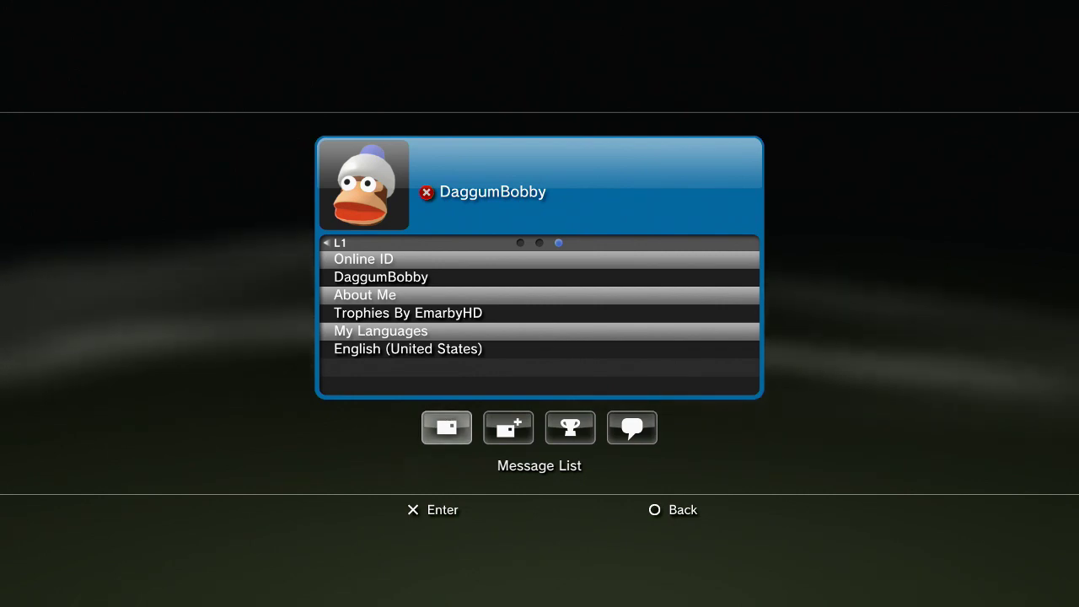
key("Page_Up")
key("Page_Up")
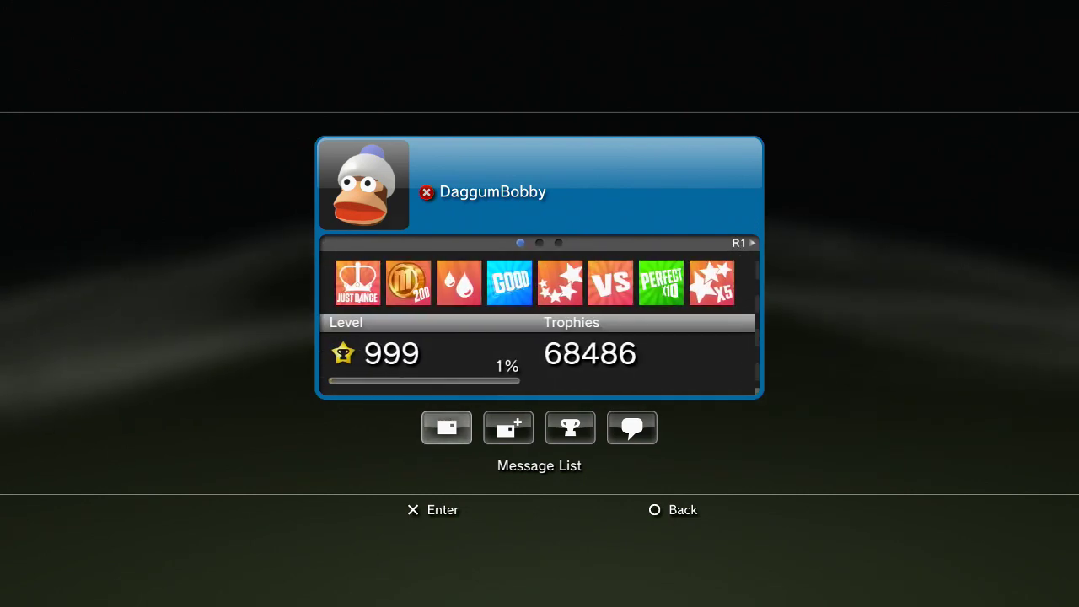
key("Return")
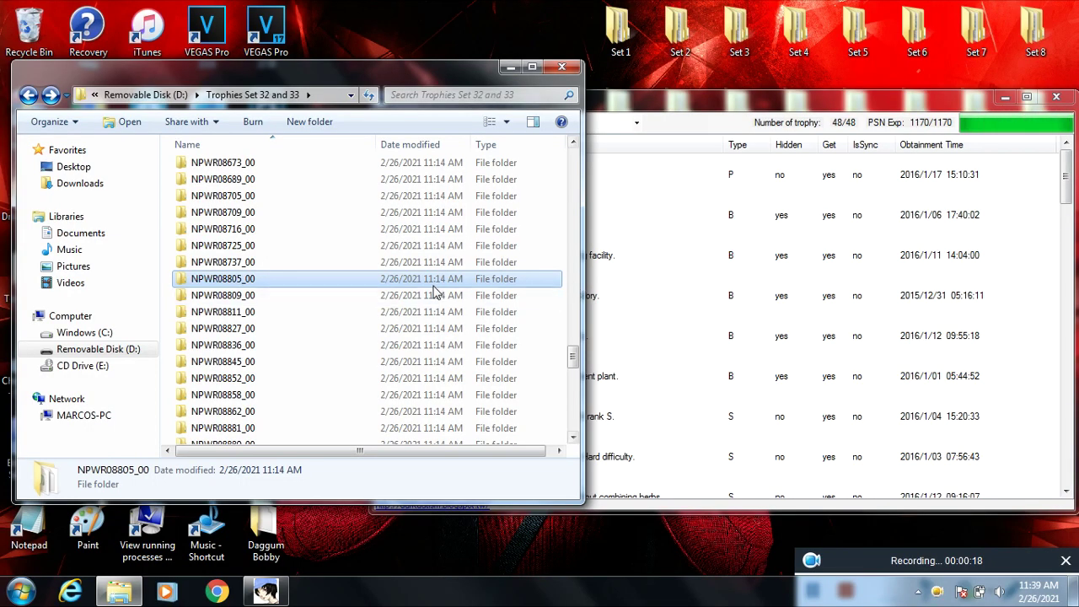
On the Windows PC, check trophy folder NPWR08809_00 in PS3TrophyIsGood, dismiss the message and load NPWR08805_00 instead
left_click_drag(446, 295, 666, 290)
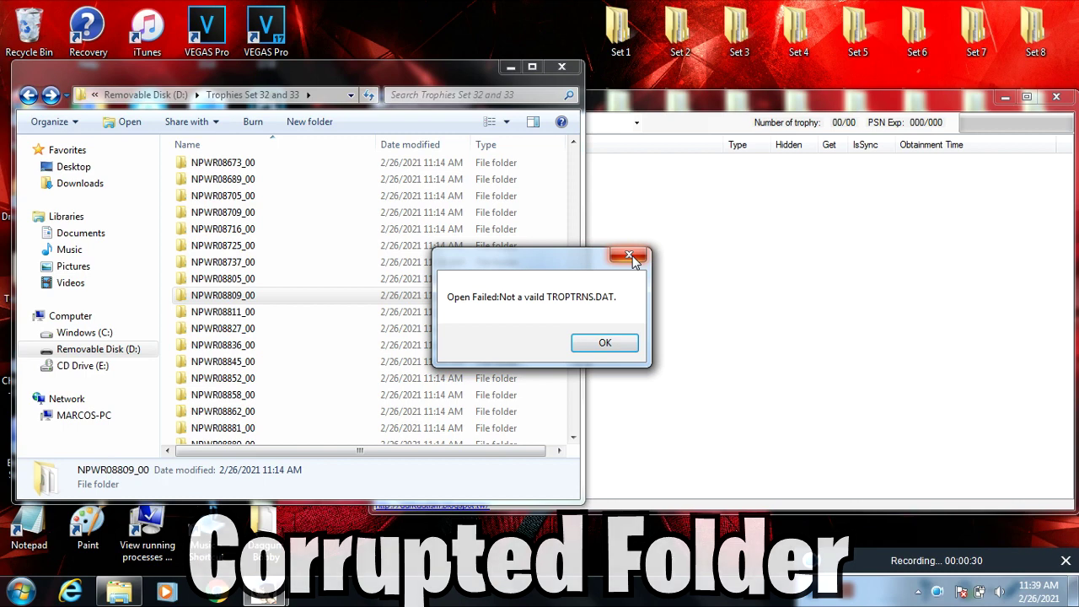
left_click(629, 255)
left_click(360, 280)
left_click_drag(360, 281, 728, 264)
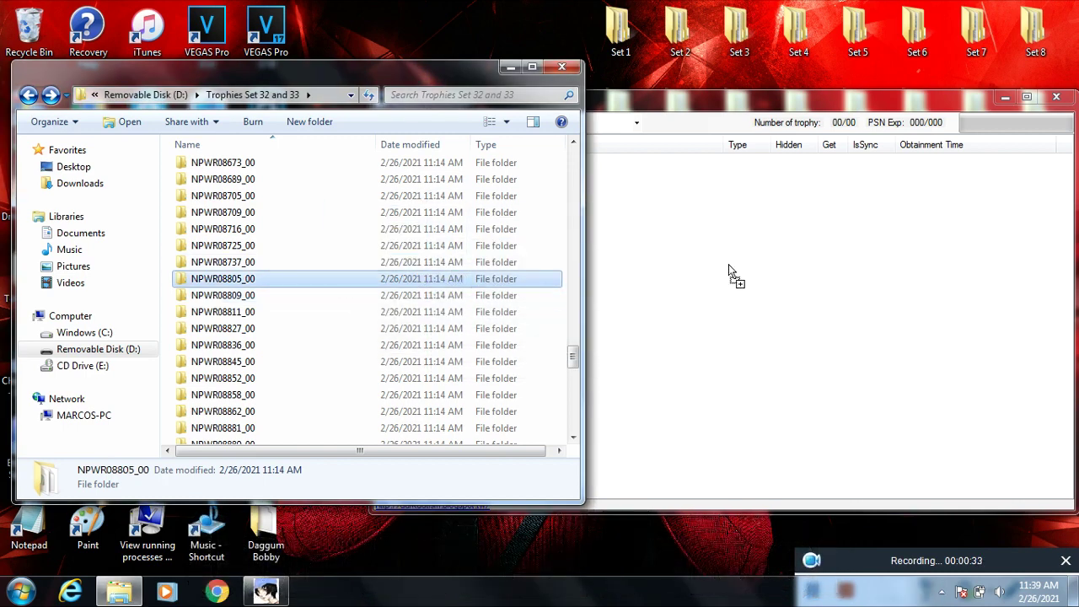
Permanently delete the NPWR08809_00 folder from Trophies Set 32 and 33
right_click(272, 297)
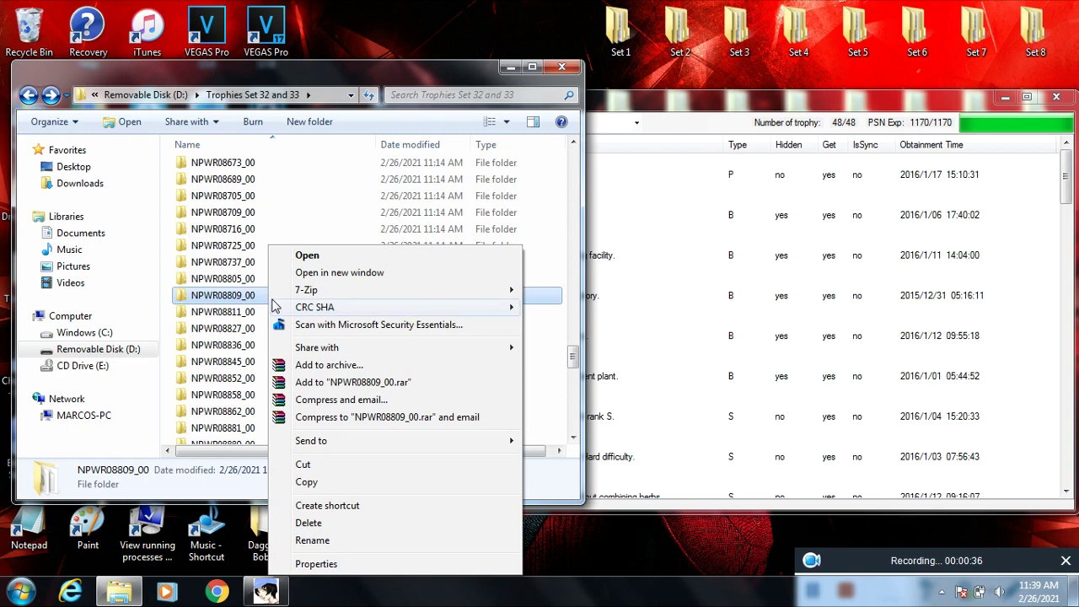
left_click(316, 525)
left_click(606, 366)
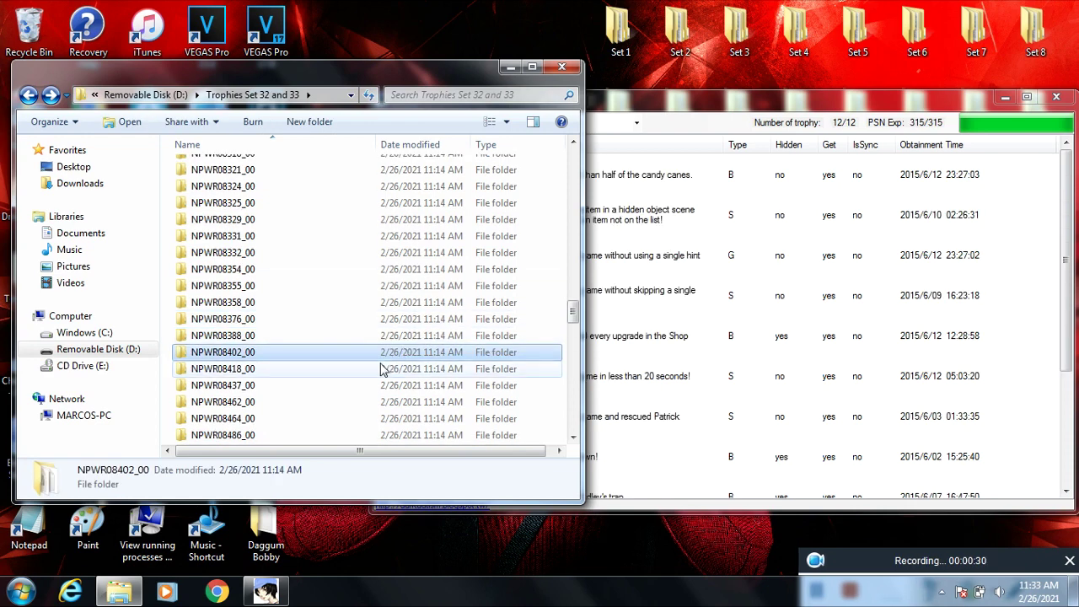
Load trophy folder NPWR08418_00 into PS3TrophyIsGood and examine the earned status and obtainment times of its trophies
left_click(381, 368)
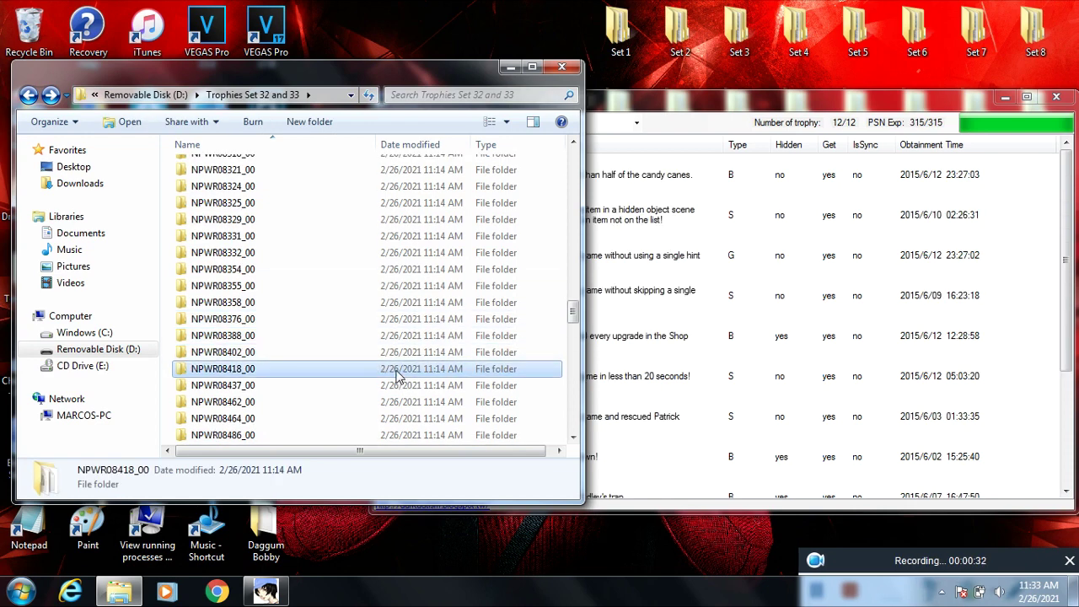
left_click(822, 386)
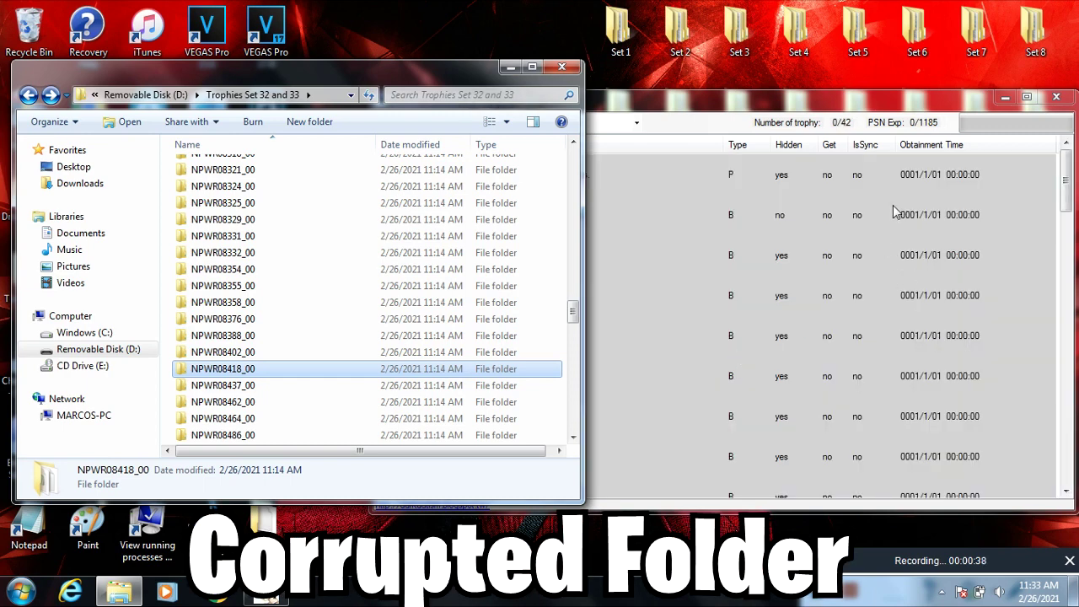
scroll(895, 213, "up", 1)
scroll(860, 228, "down", 1)
scroll(857, 275, "down", 1)
left_click_drag(1069, 199, 1033, 306)
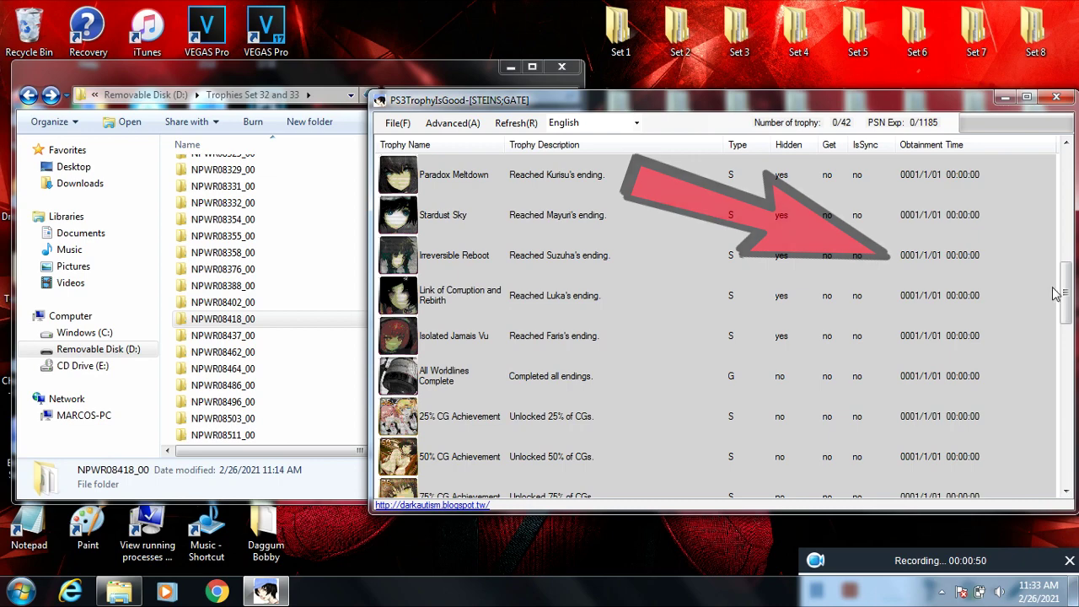
left_click_drag(1066, 297, 1076, 170)
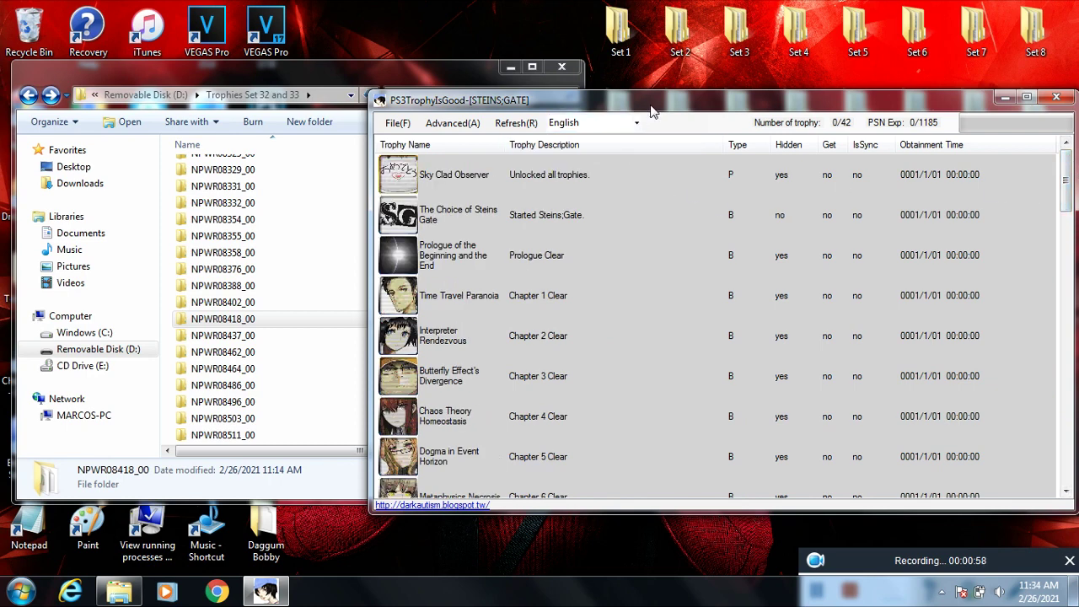
Load NPWR08402_00 into PS3TrophyIsGood in place of NPWR08418_00 and permanently delete the NPWR08418_00 folder
left_click(379, 84)
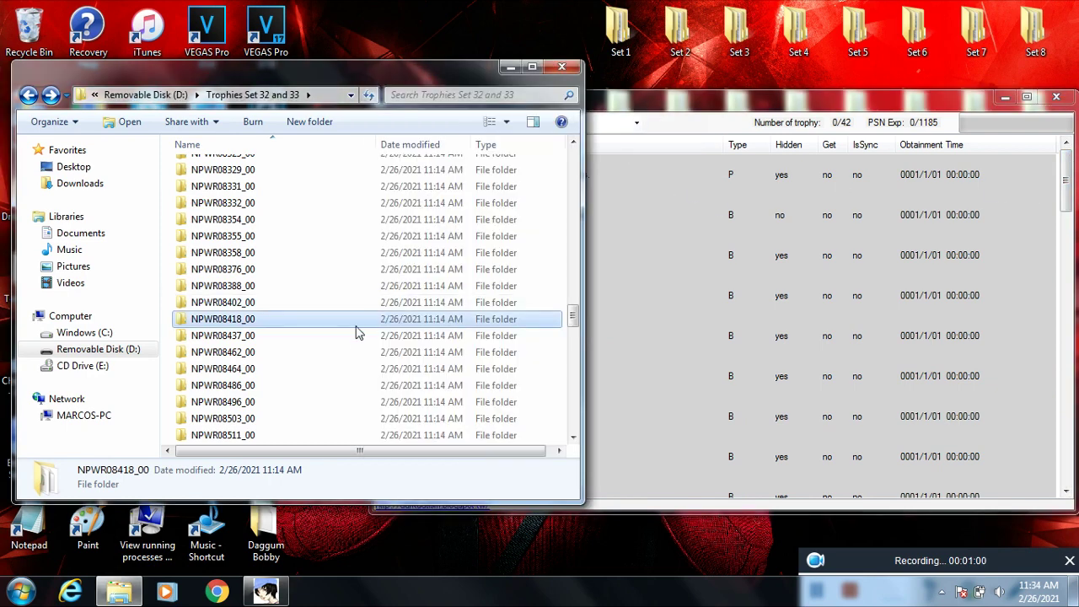
left_click_drag(308, 301, 669, 316)
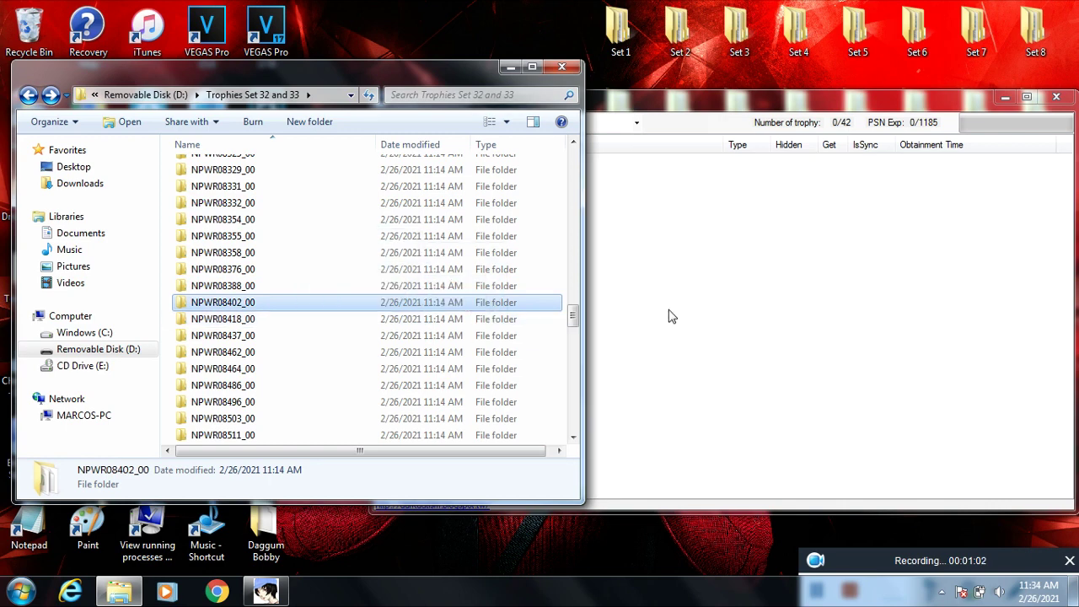
left_click(268, 320)
right_click(262, 319)
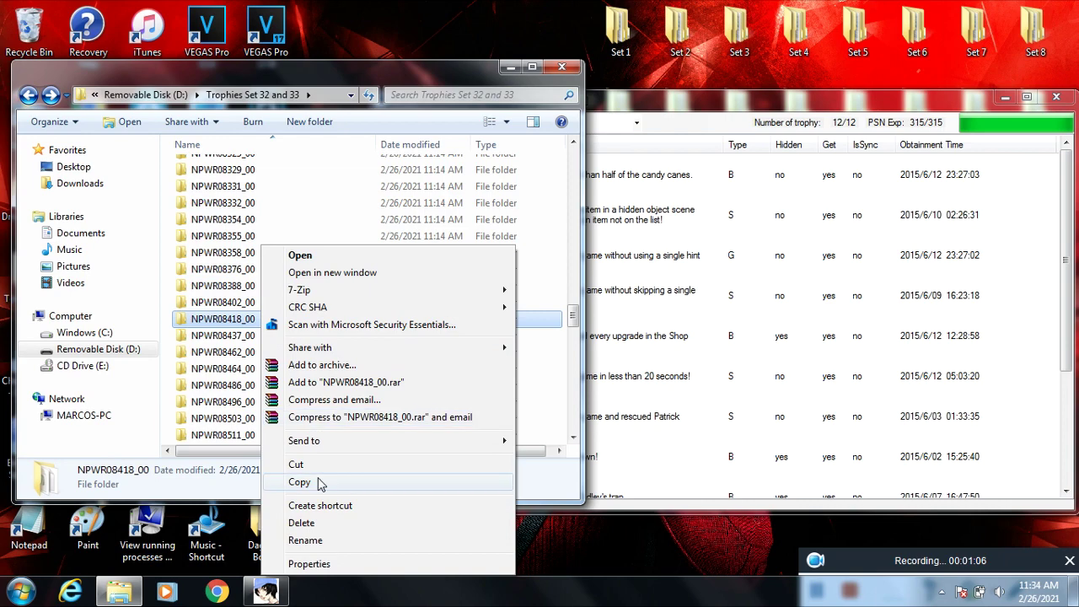
left_click(308, 523)
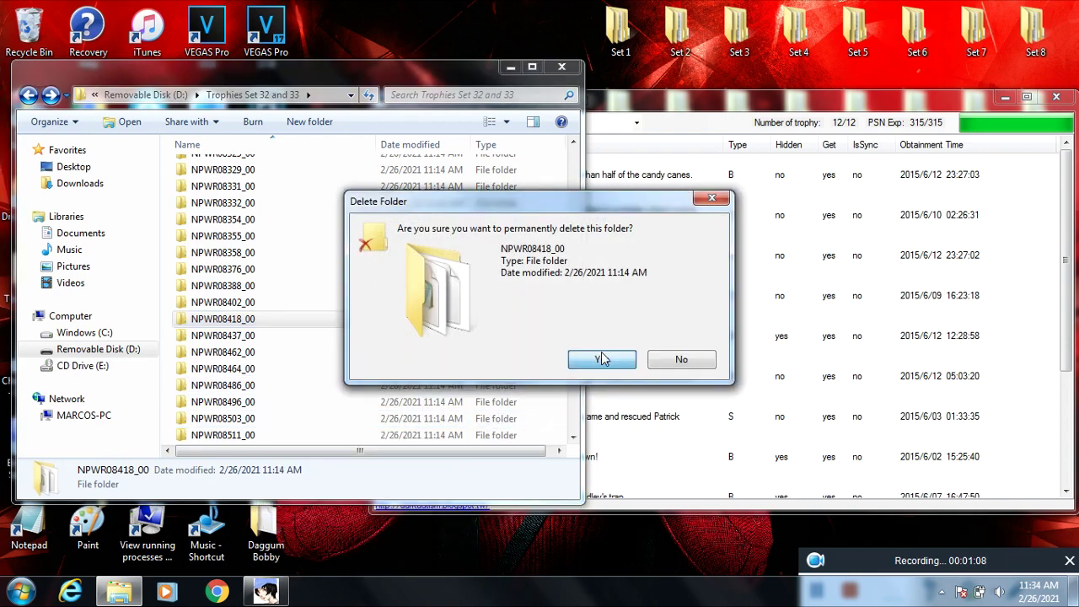
left_click(602, 359)
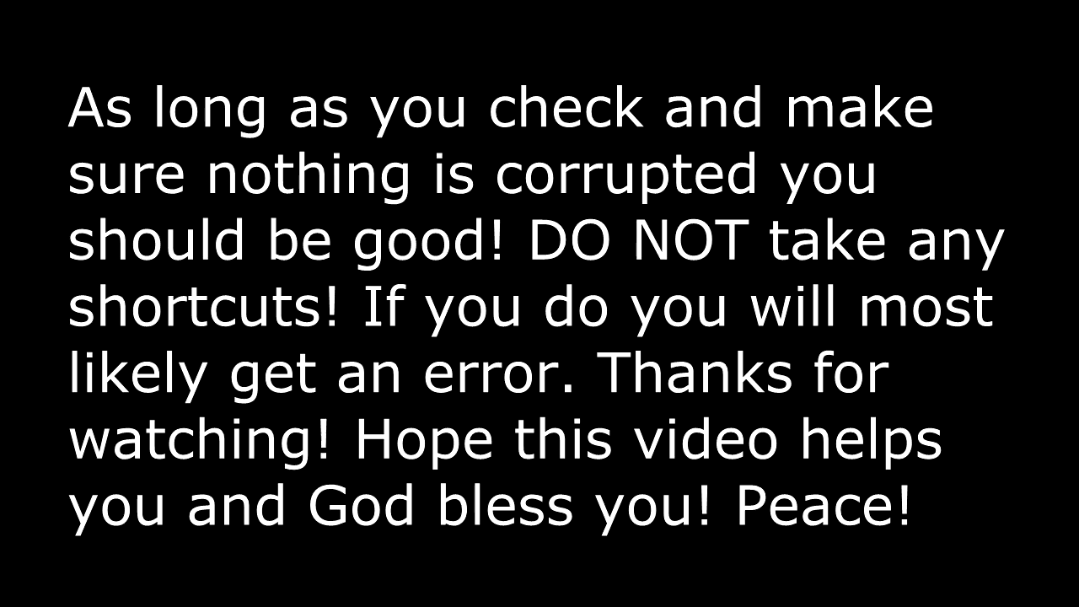